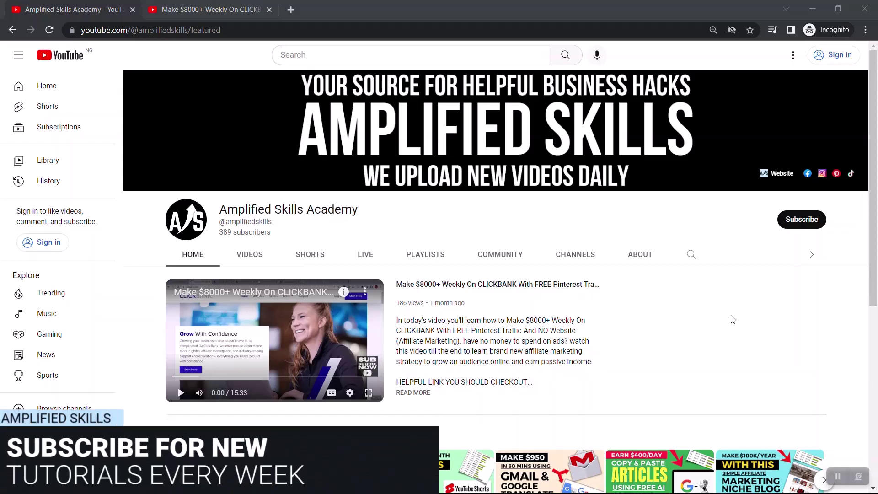
mouse_move(559, 466)
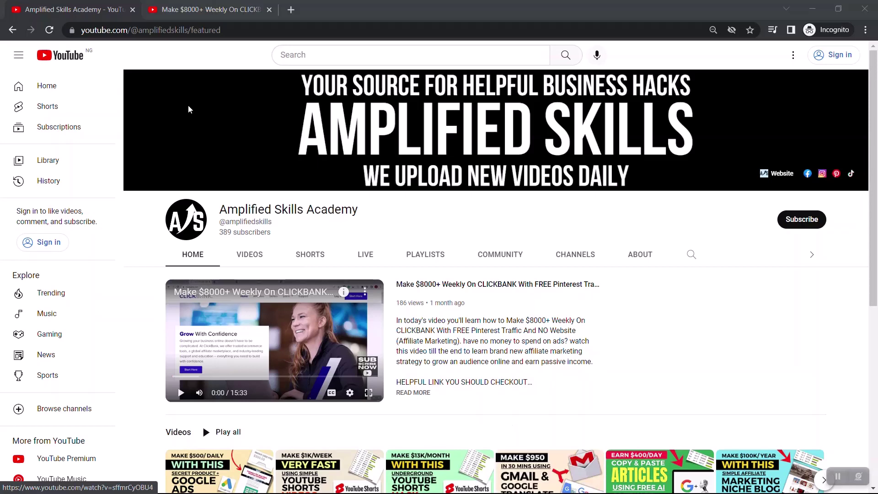
left_click(209, 5)
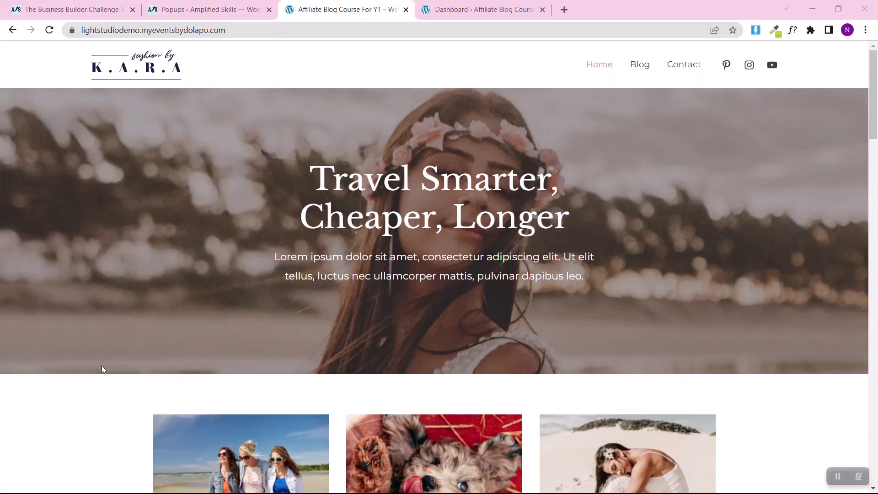
Look through the demo affiliate blog's homepage, including its posts, sidebar banner and guide section, and switch to its WordPress dashboard.
scroll(102, 365, "down", 10)
scroll(102, 366, "up", 5)
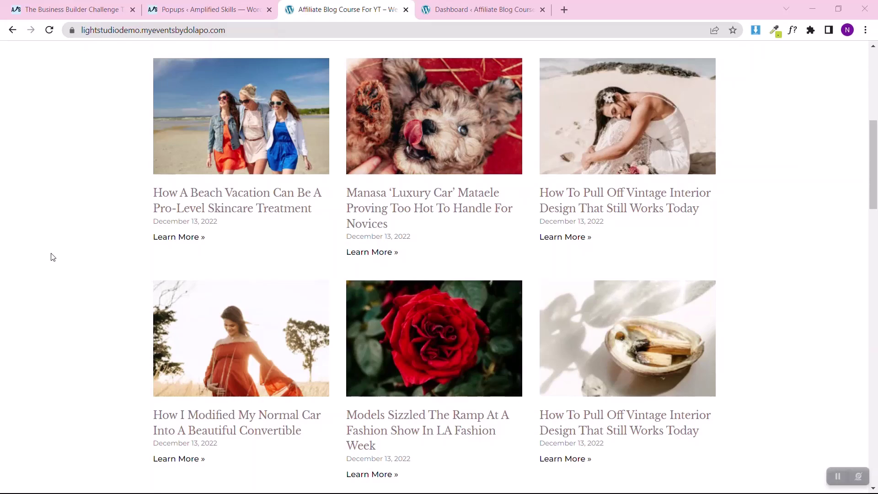
key("F5")
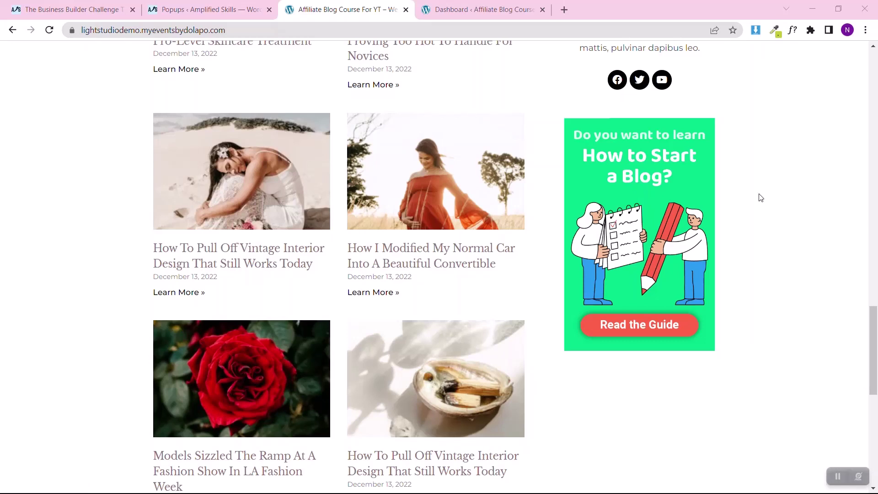
scroll(761, 198, "down", 10)
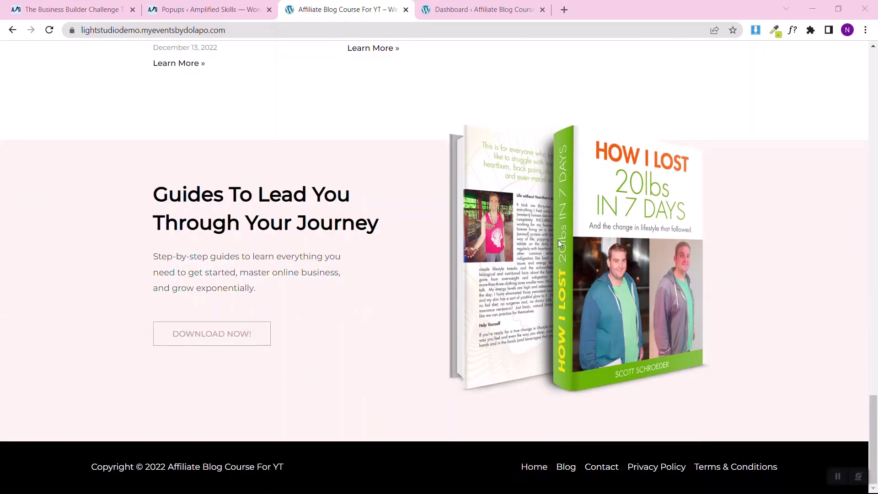
scroll(684, 248, "up", 20)
scroll(684, 253, "up", 10)
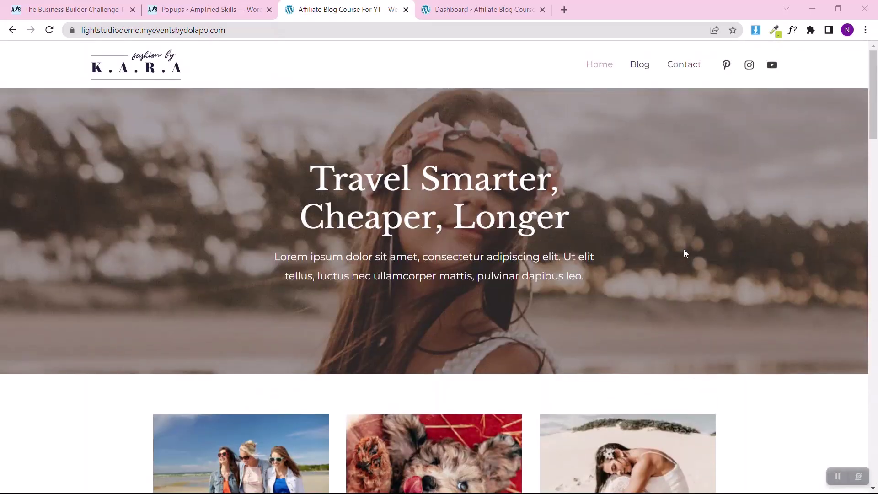
left_click(492, 6)
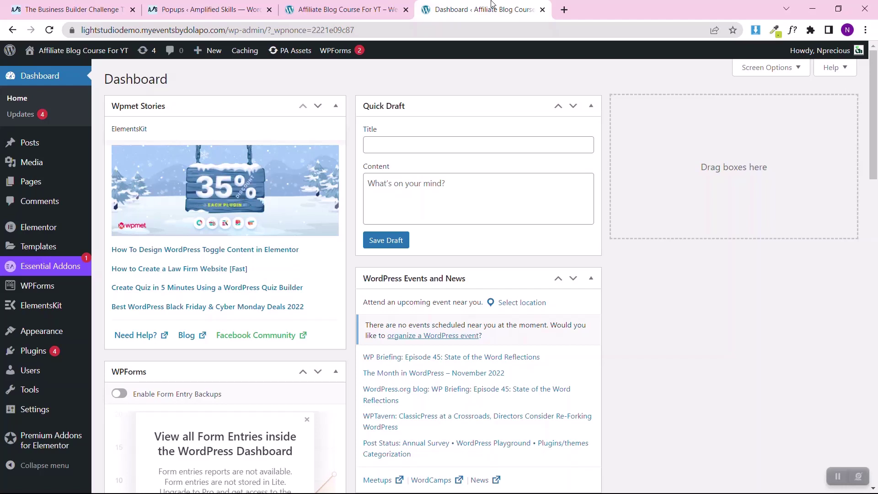
Search Google for "how to start a blog" in a new browser tab.
left_click(565, 8)
type("how")
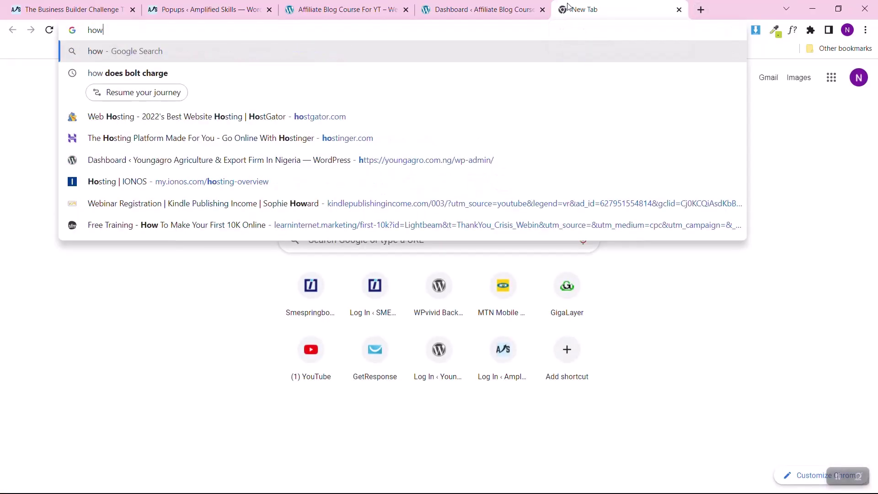
type(" to start")
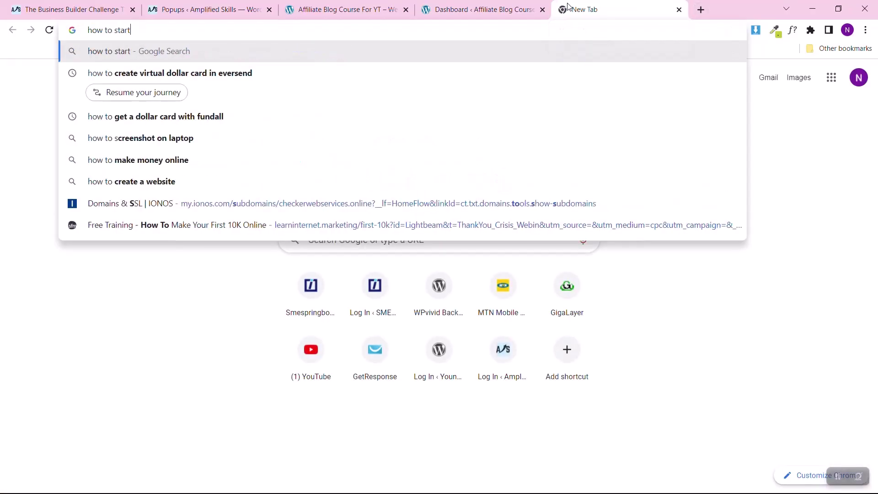
type(" a blog")
key("Return")
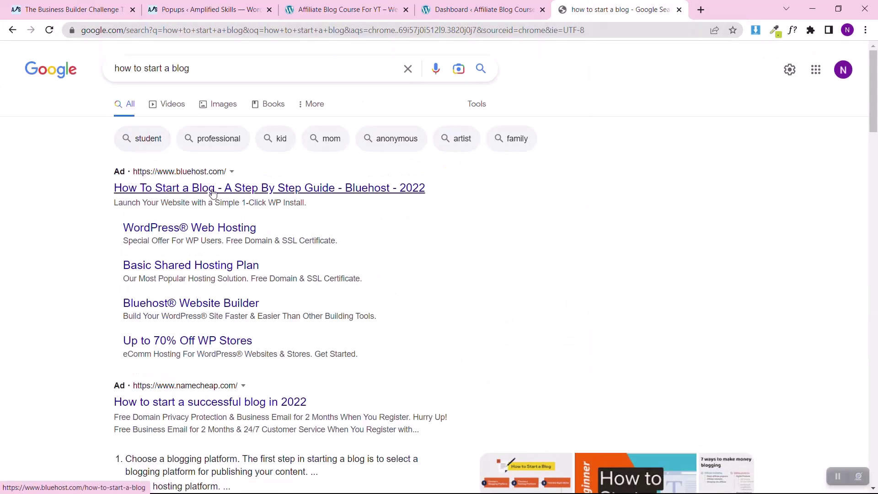
Examine the "People also ask" questions, including the answers on the cost of starting a blog and how beginners start blogging.
scroll(33, 221, "down", 8)
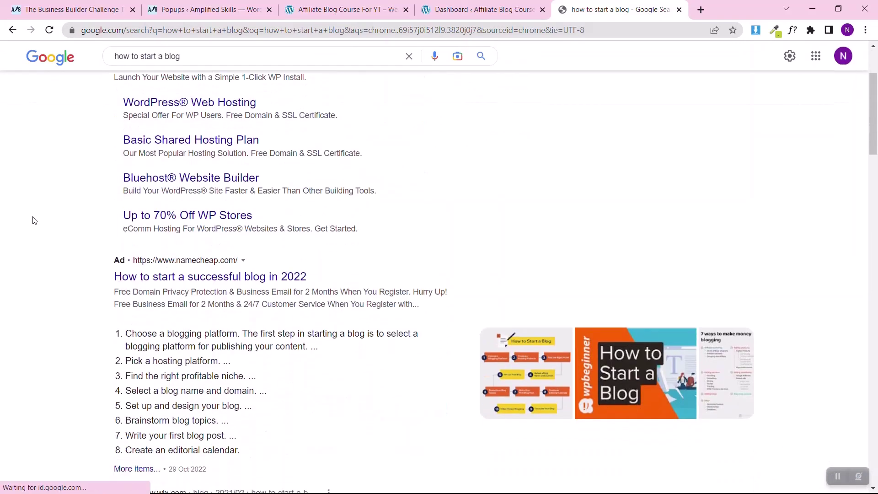
scroll(33, 221, "down", 1)
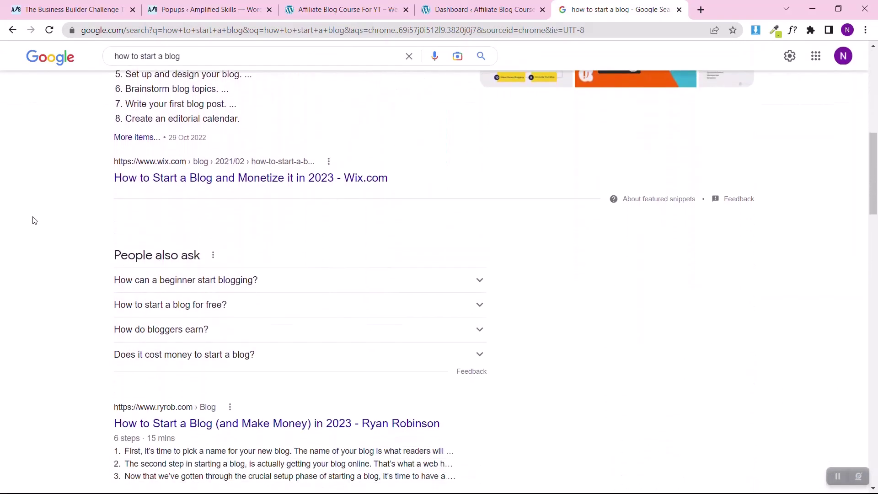
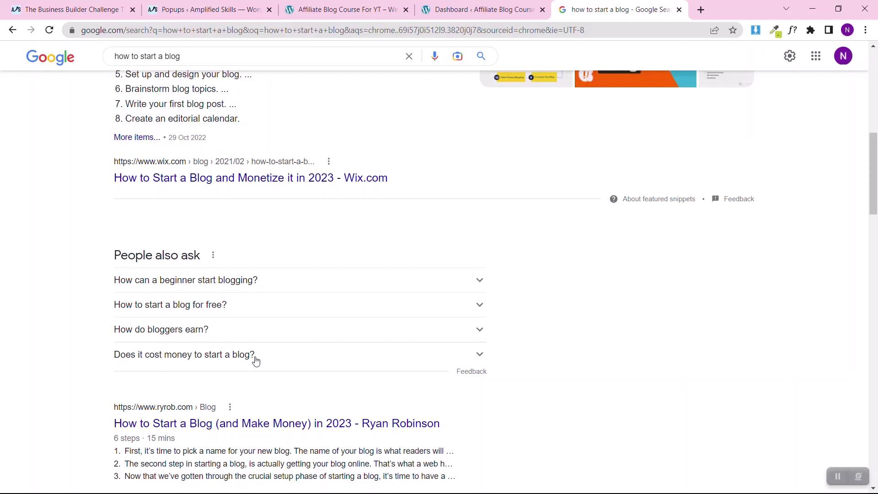
left_click(281, 355)
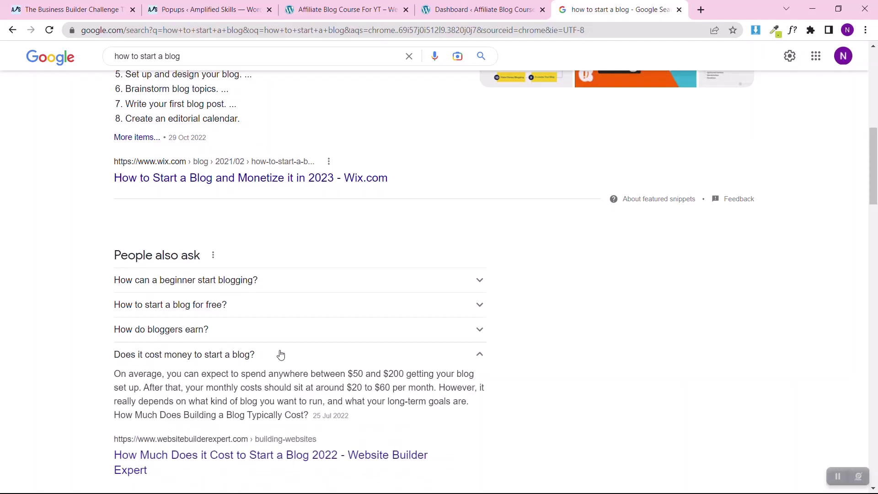
left_click(276, 355)
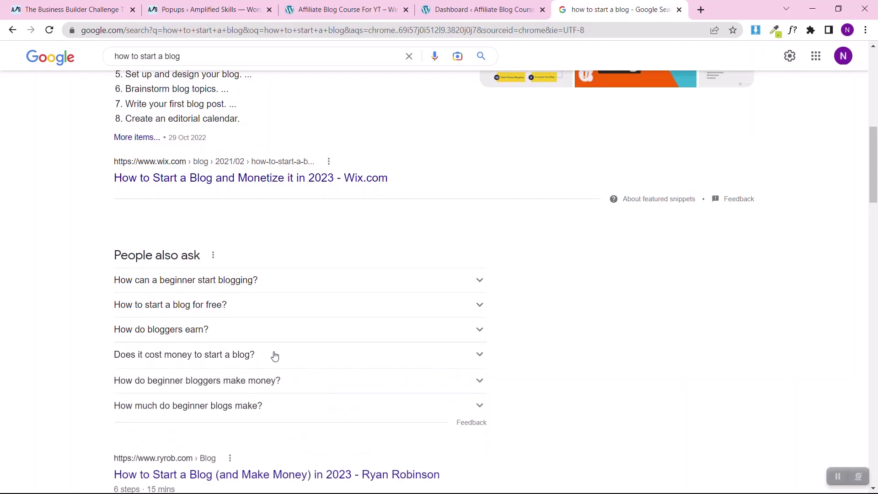
left_click(196, 379)
left_click(194, 382)
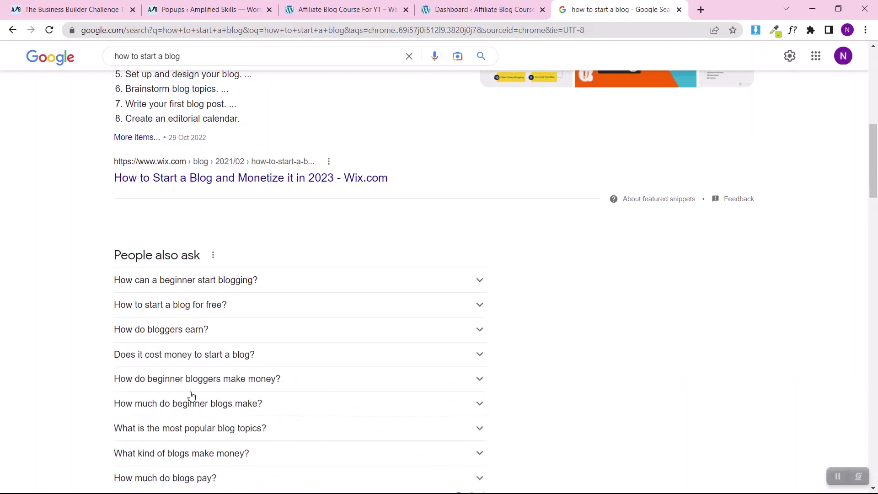
left_click(239, 286)
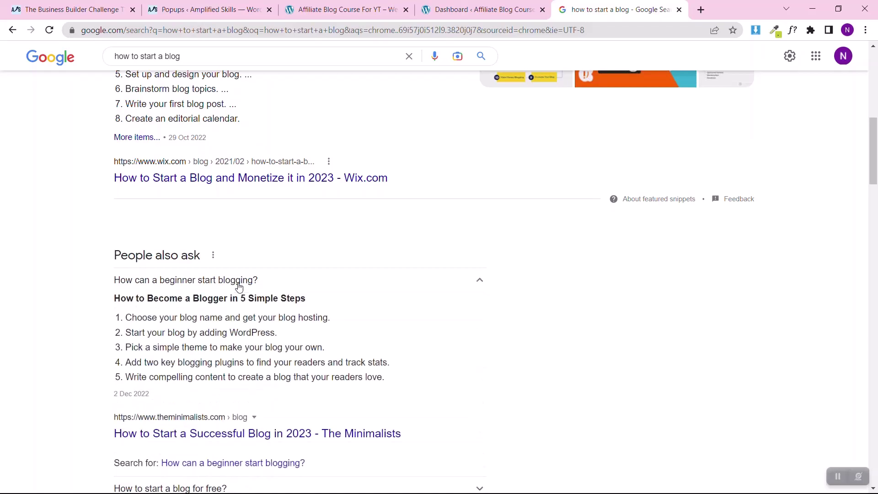
left_click(238, 283)
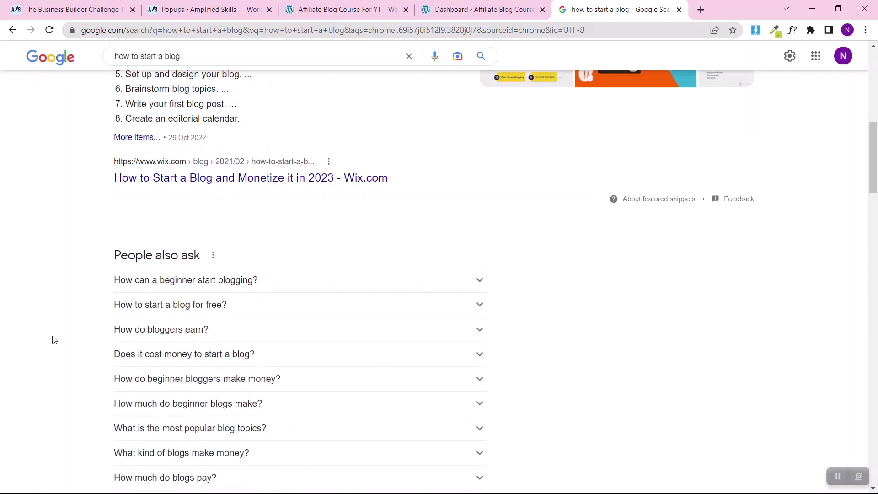
Review the related searches at the end of the results page and return to the first organic results.
scroll(53, 340, "down", 20)
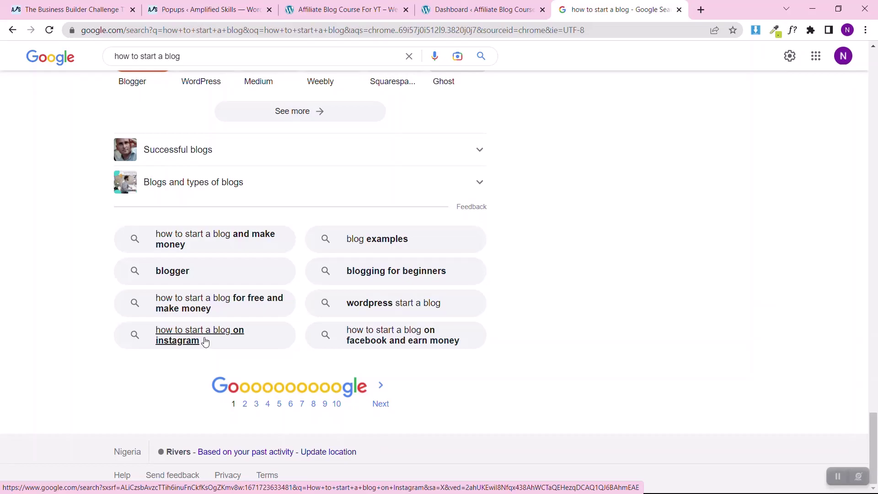
scroll(95, 220, "up", 14)
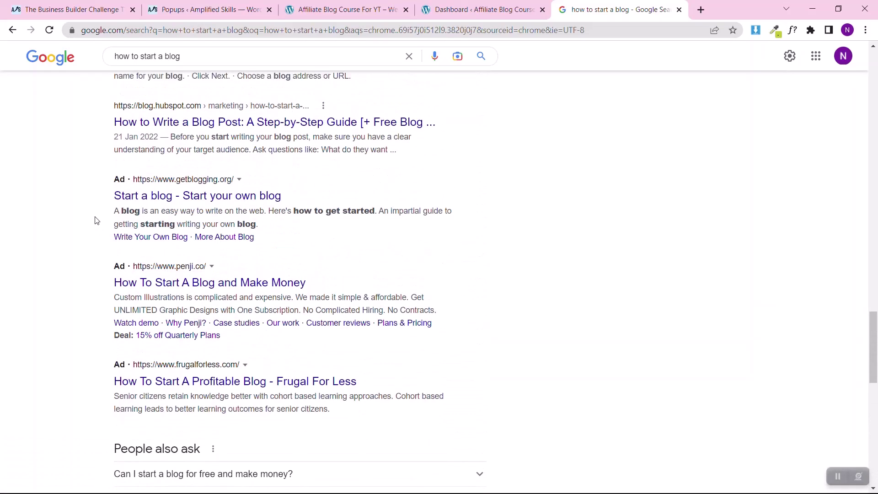
scroll(96, 220, "up", 13)
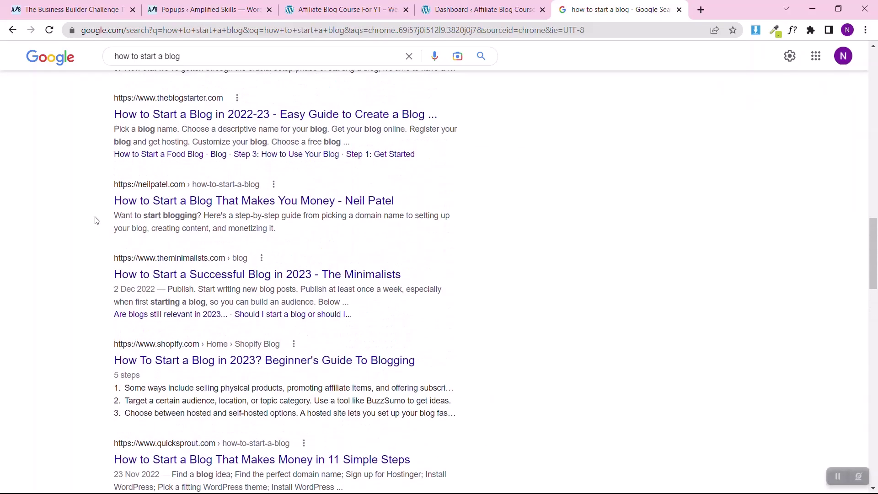
scroll(95, 220, "up", 6)
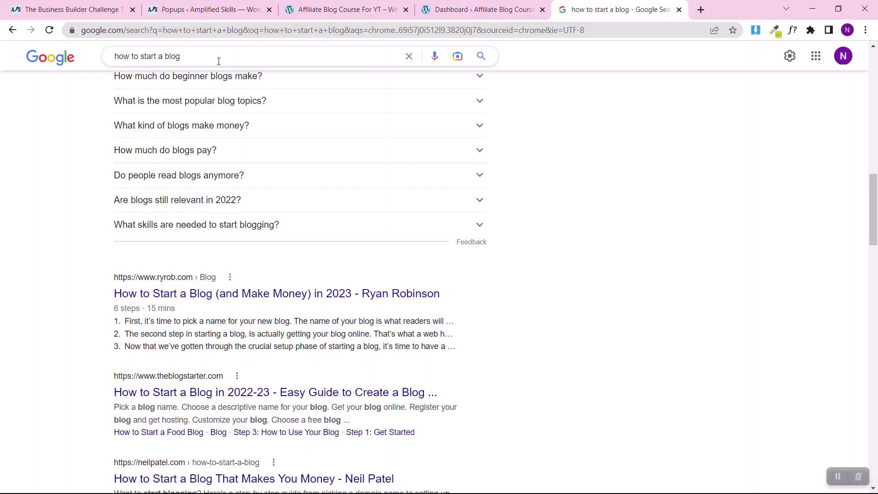
Open the ryrob.com result "How to Start a Blog (and Make Money) in 2023" in a new tab and dismiss its course sign-up popup.
right_click(168, 297)
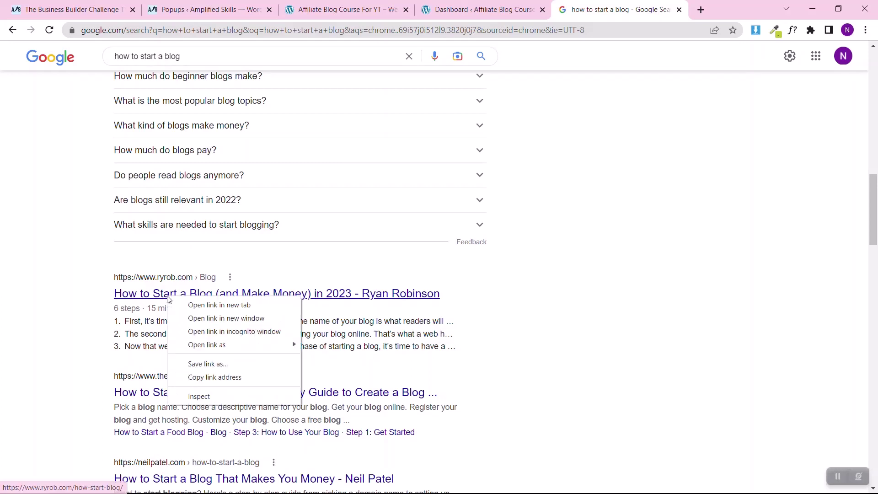
left_click(198, 304)
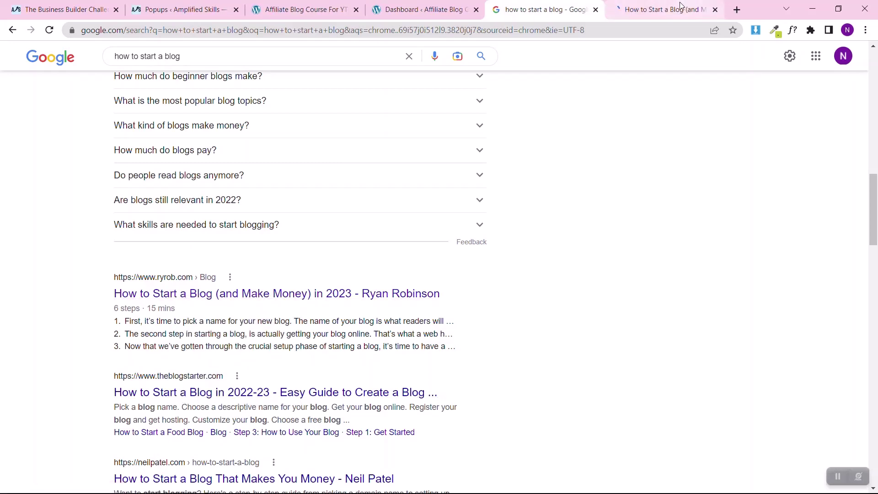
left_click(665, 6)
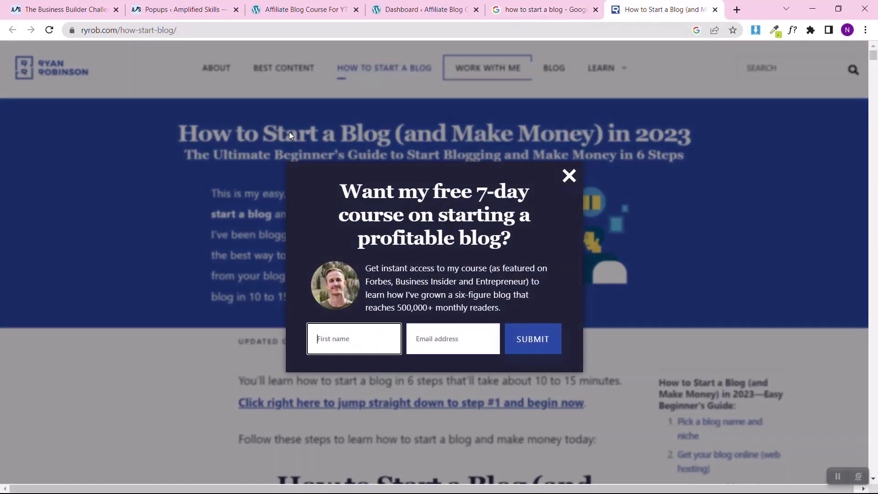
left_click(301, 133)
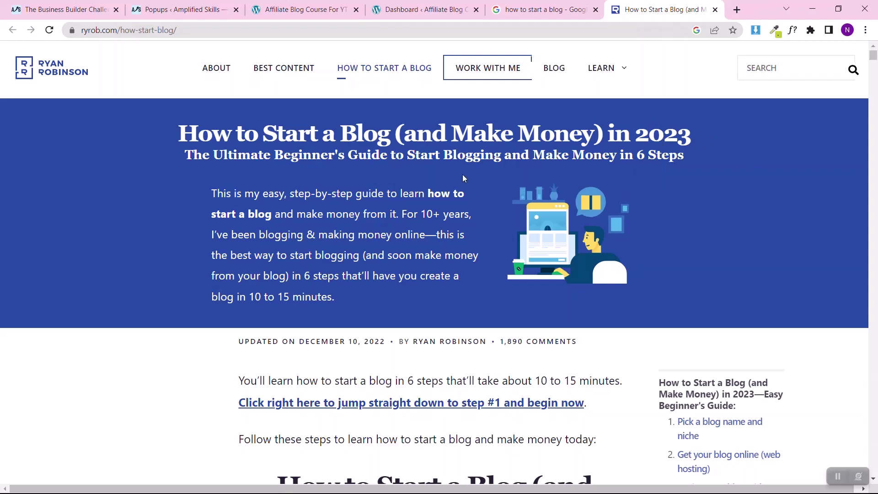
Open Google Docs in a new tab, reset the page zoom and create a blank document.
left_click(741, 13)
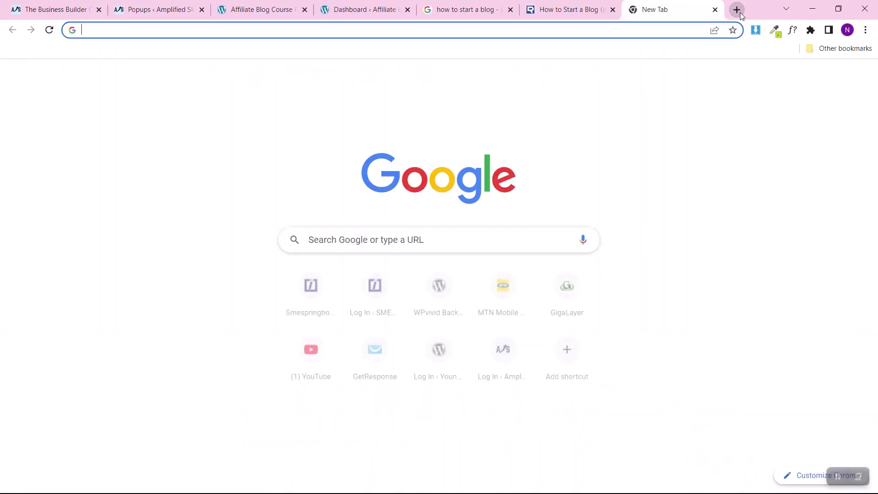
type("doc")
key("Right")
key("Return")
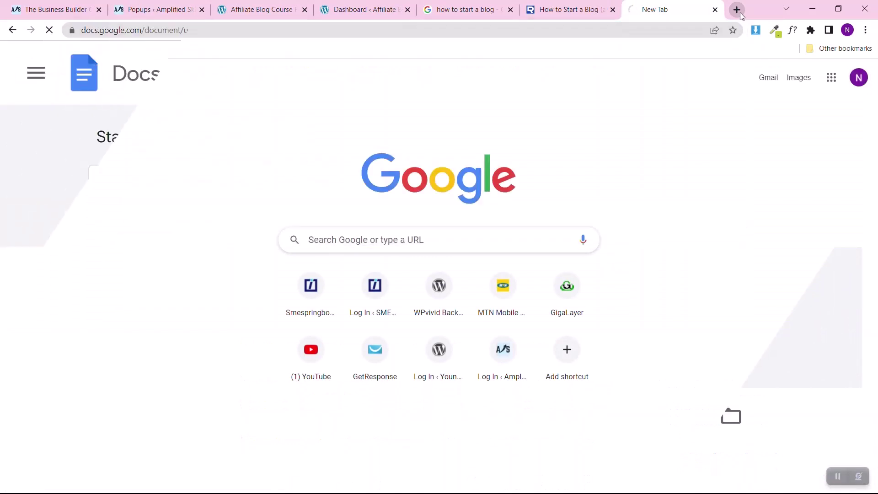
key("ctrl+0")
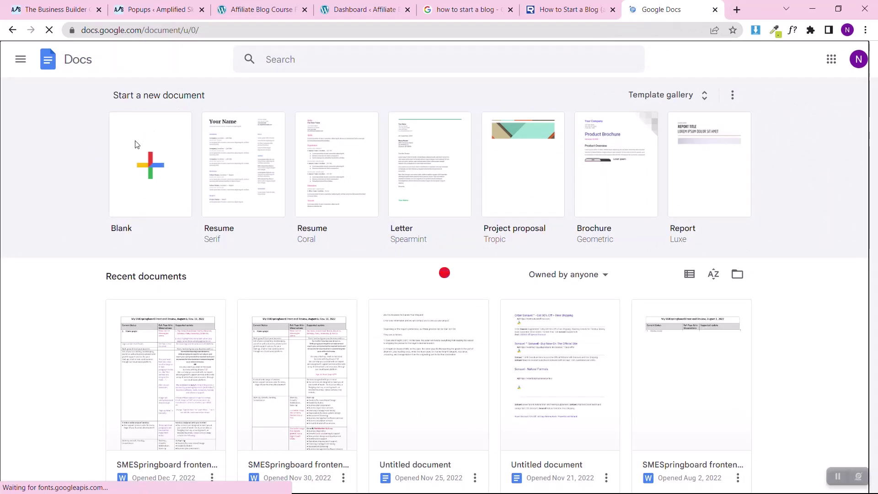
left_click(136, 144)
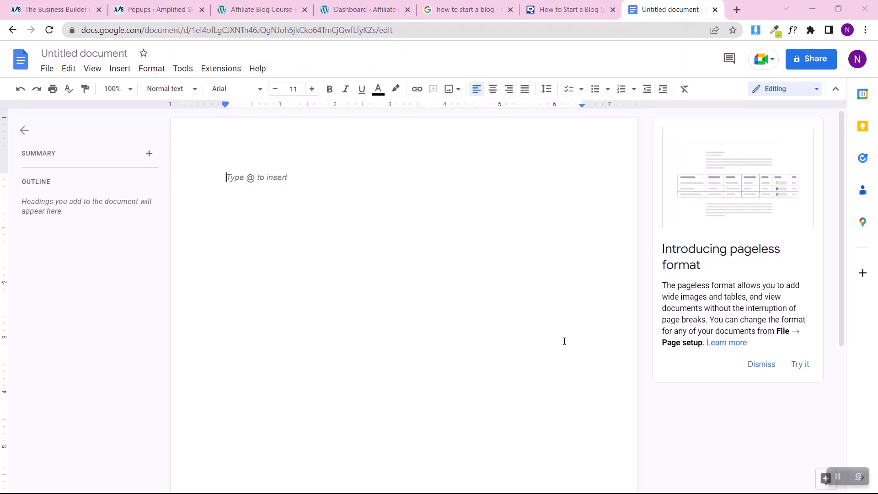
Title the new document "What is GetResponse?".
mouse_move(155, 141)
left_click(109, 54)
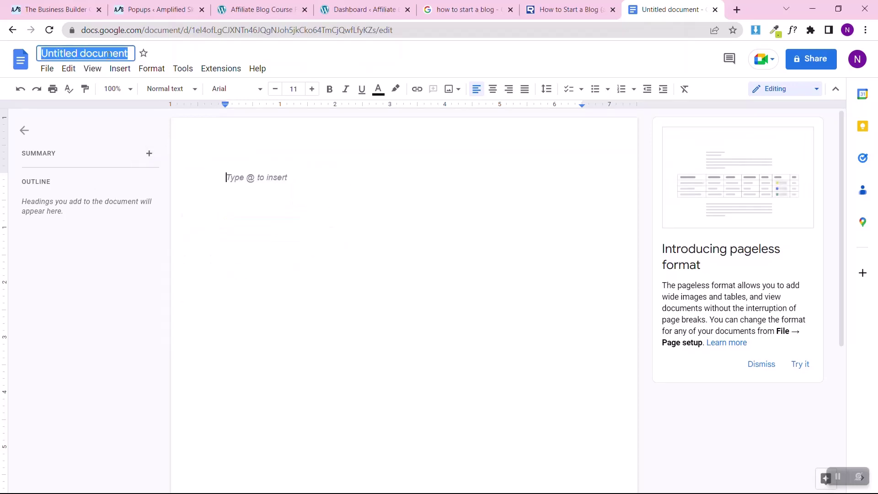
type("What is GetResponse?")
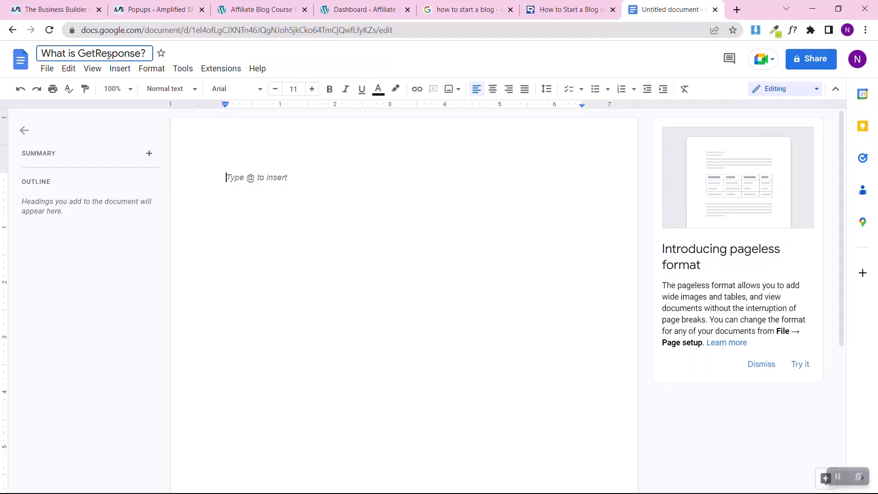
Replace the document title with the headline "How to Start a Blog (and Make Money) in 2023" copied from the ryrob.com article.
left_click(569, 9)
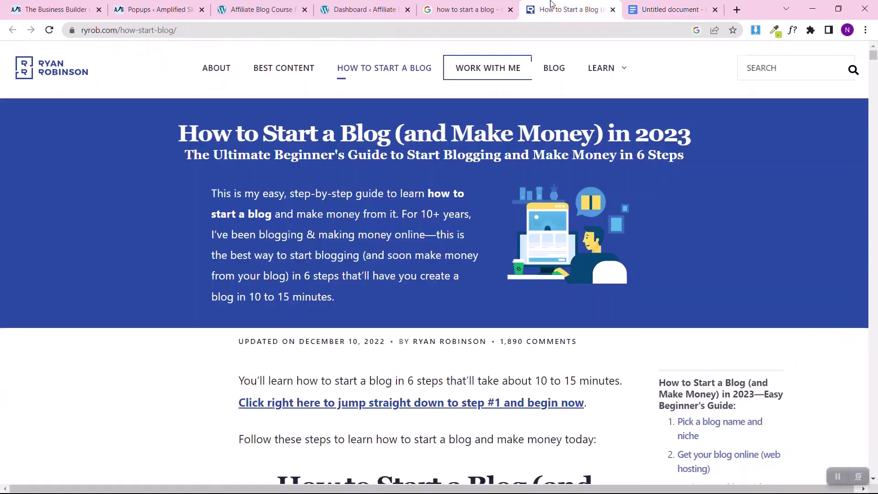
triple_click(186, 130)
key("ctrl+c")
key("ctrl+Tab")
key("ctrl+a")
key("ctrl+v")
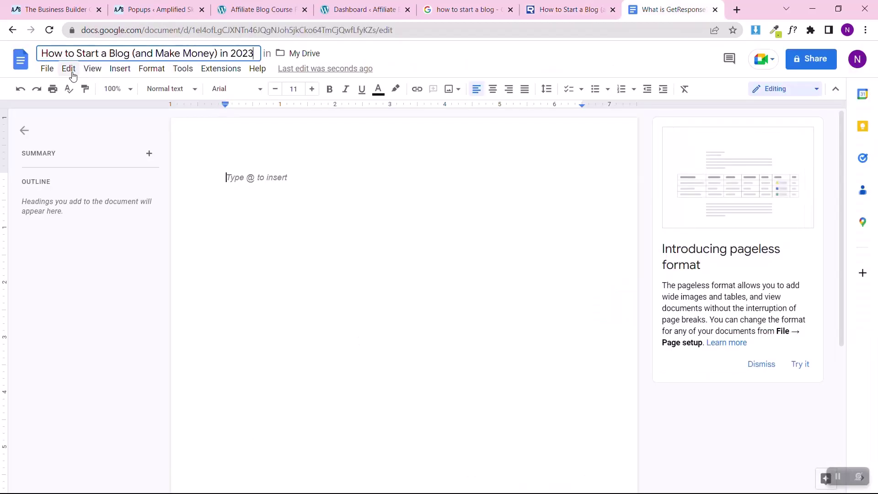
Insert "as a beginner" after "How to Start a Blog" in the document title.
left_click(132, 53)
type("as a beginne")
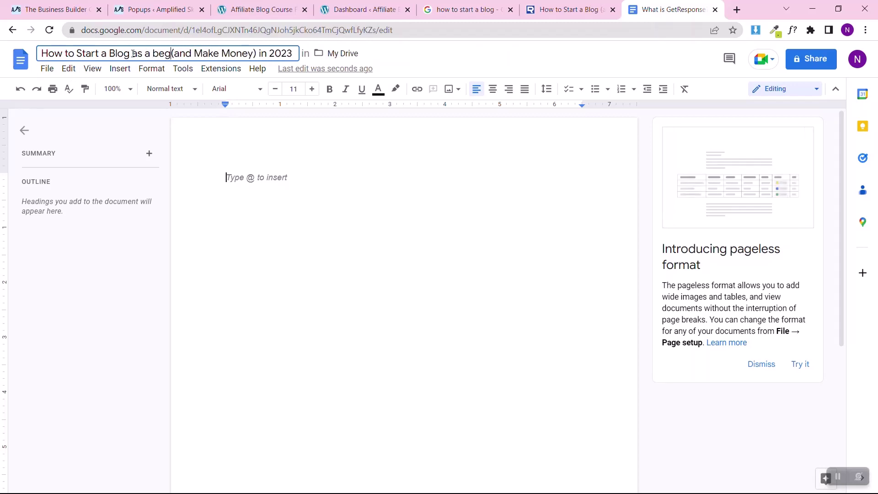
type("r")
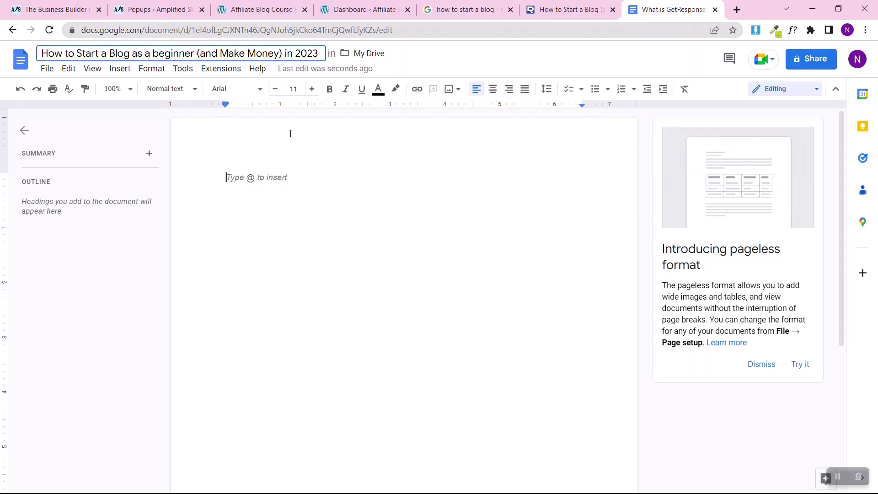
left_click(276, 174)
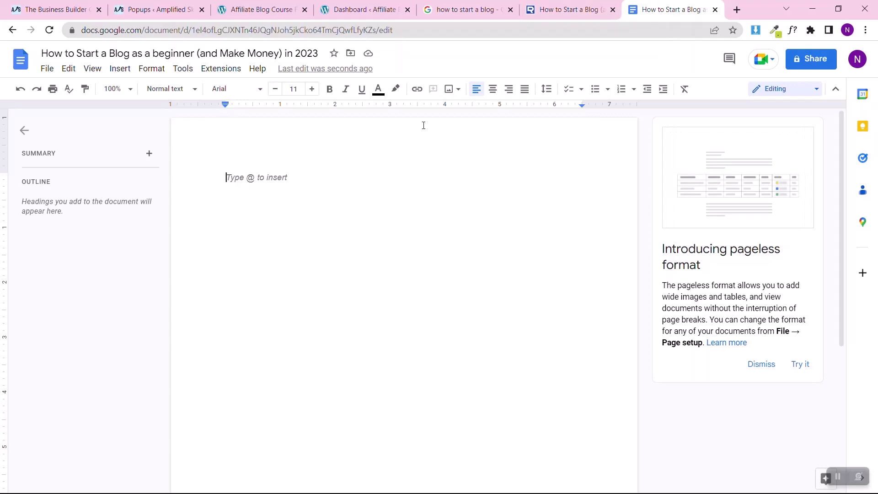
Enter "Blog Outline" as the first line of the document body and start a new line below it.
type("Blog Outl")
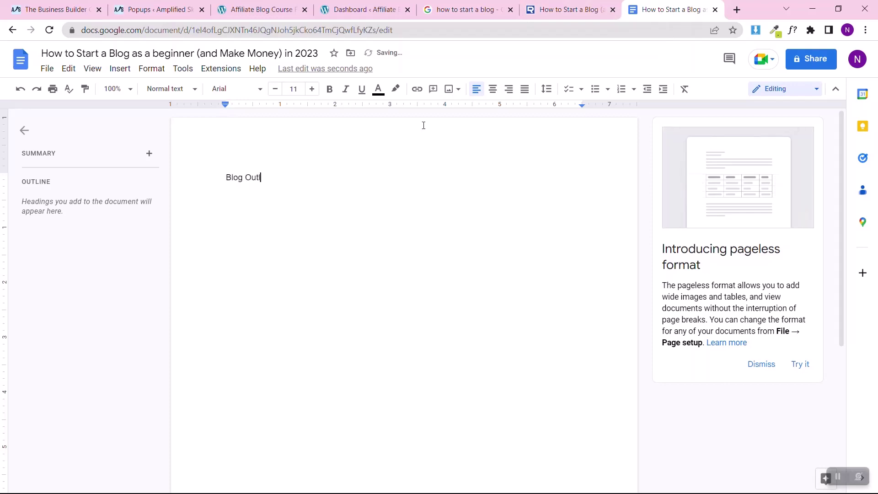
type("ine")
key("Return")
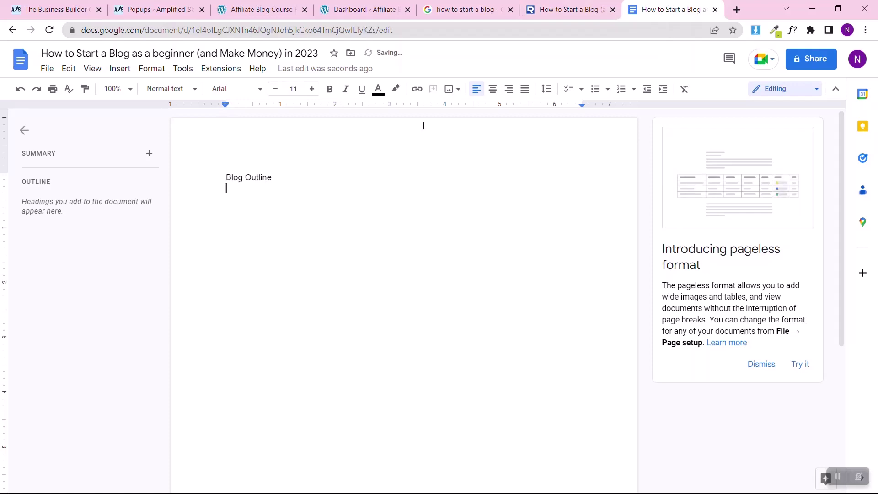
left_click(596, 88)
Copy "Pick your blog name and niche" from the ryrob.com article's step list into the document as the first outline bullet.
left_click(554, 13)
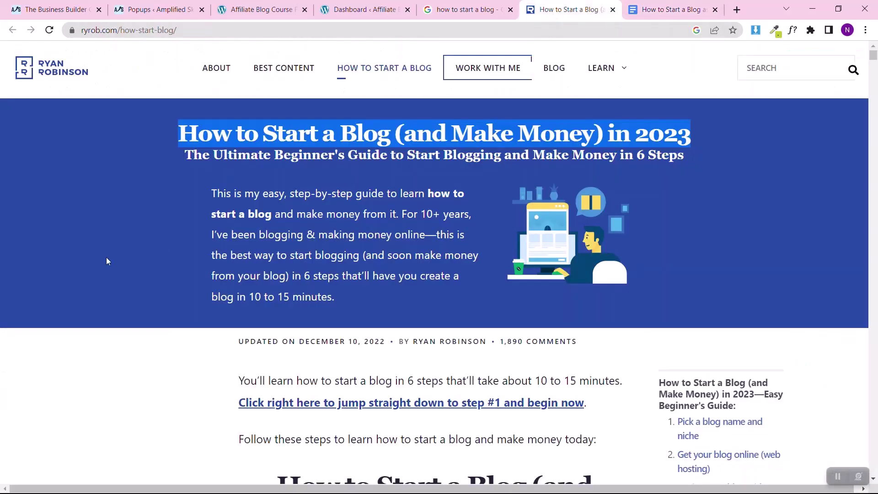
scroll(106, 261, "down", 9)
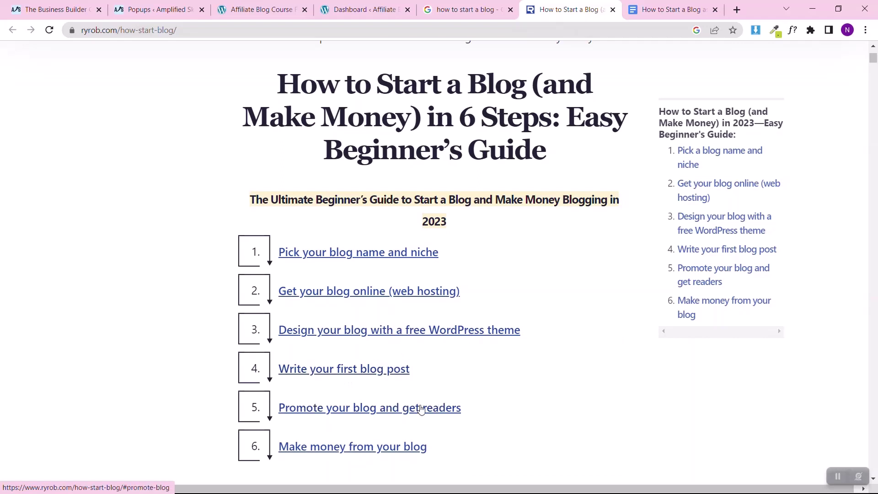
scroll(319, 435, "down", 2)
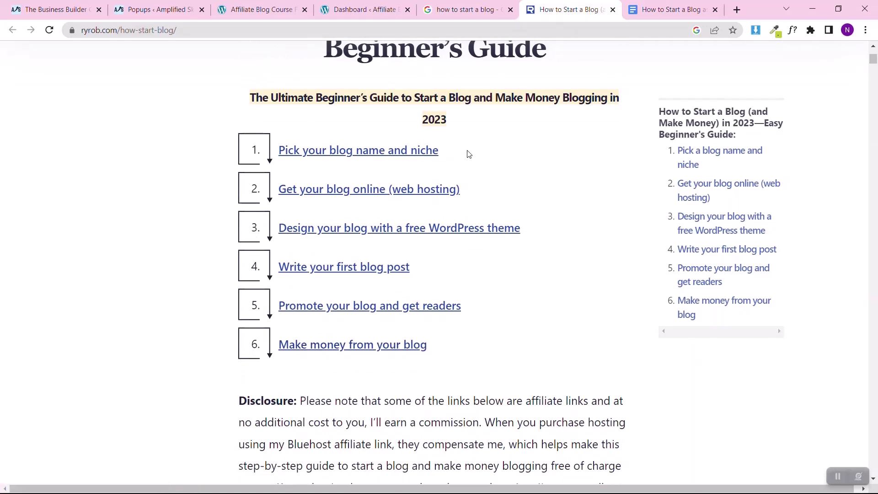
left_click_drag(466, 153, 277, 155)
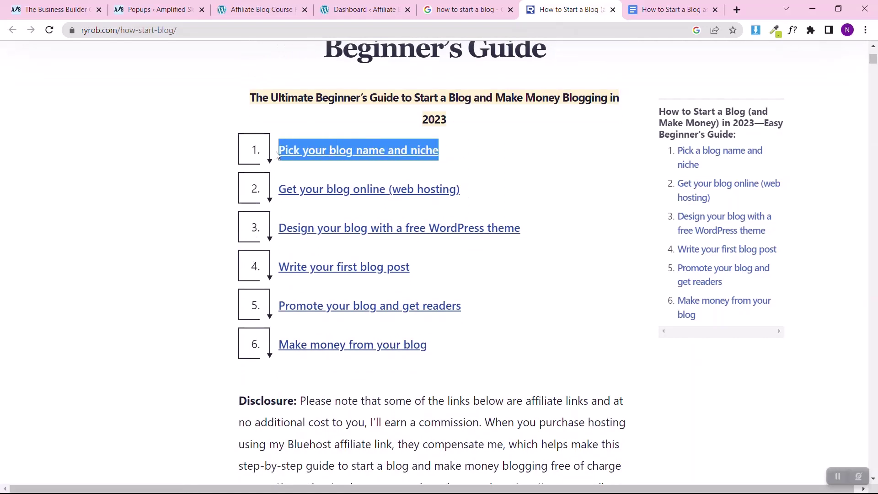
left_click(654, 6)
key("ctrl+v")
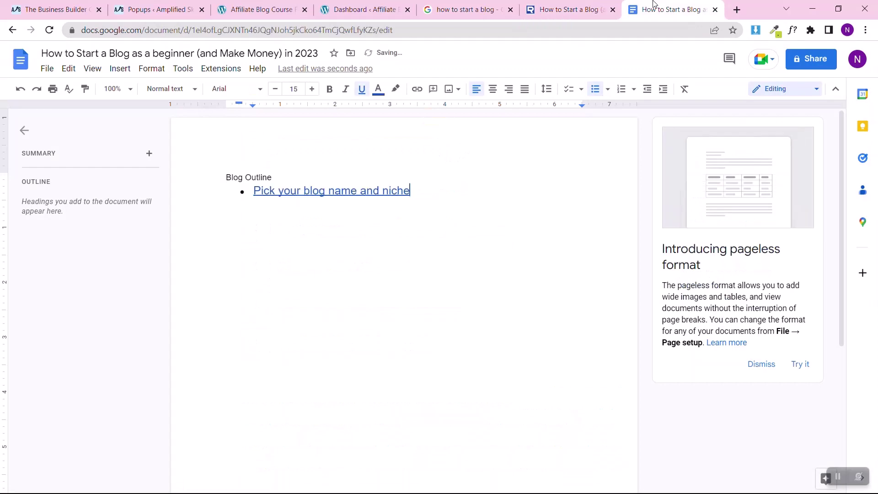
key("Return")
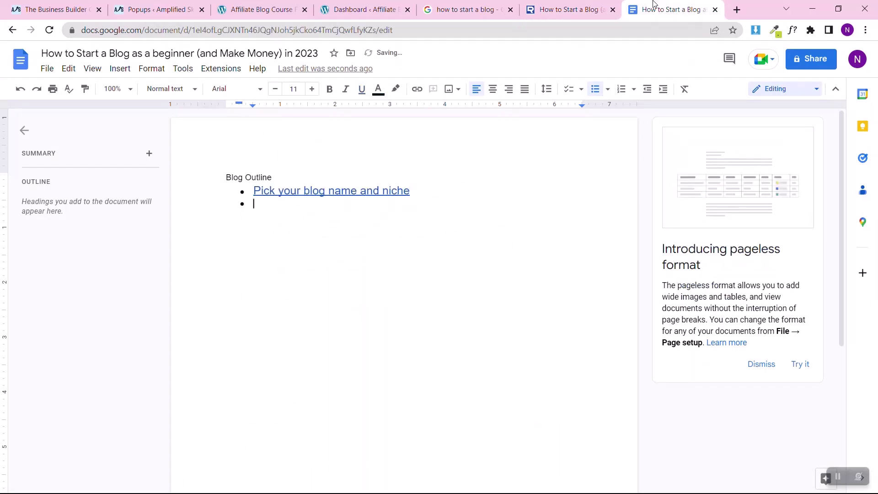
Copy the article's second step, "Get your blog online (web hosting)", into the outline as the next bullet.
left_click(567, 5)
left_click_drag(475, 191, 278, 190)
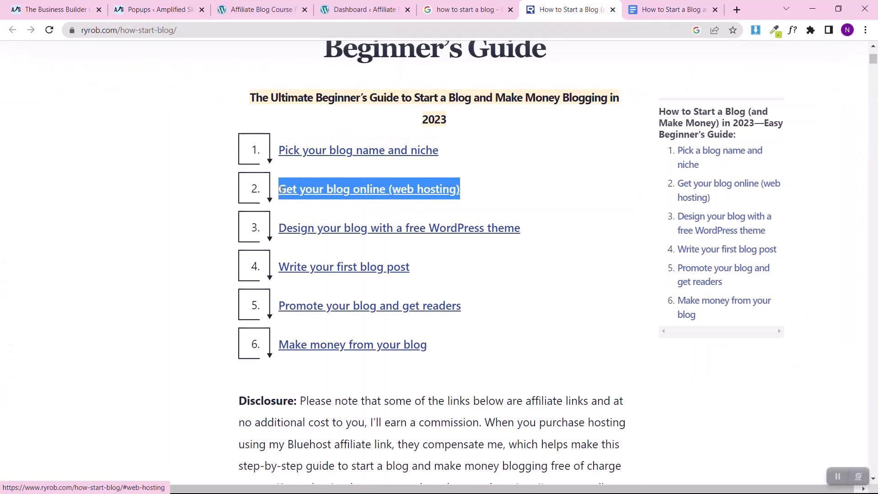
left_click(629, 4)
key("ctrl+v")
key("Return")
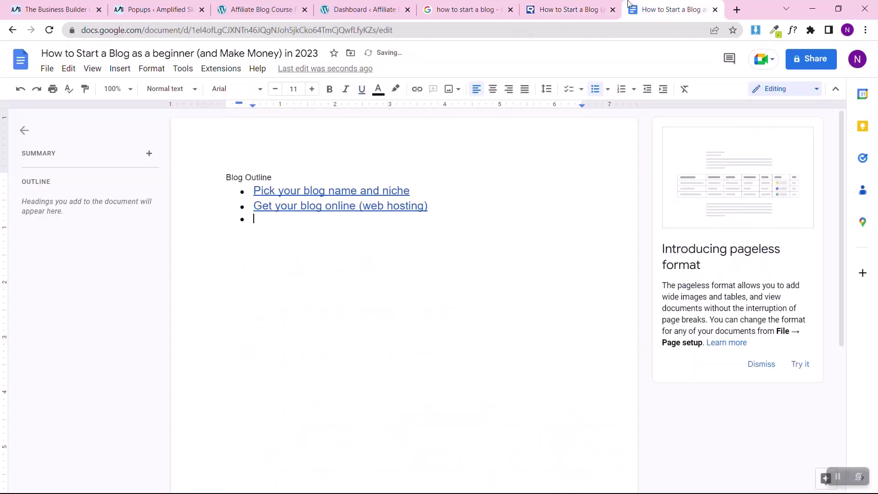
Copy the article's third step, "Design your blog with a free WordPress theme", into the outline's empty bullet.
left_click(569, 8)
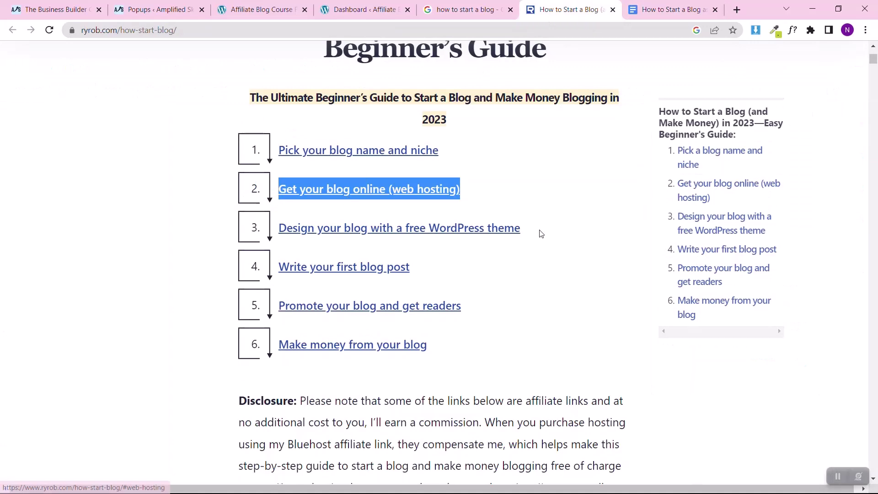
left_click_drag(541, 234, 283, 226)
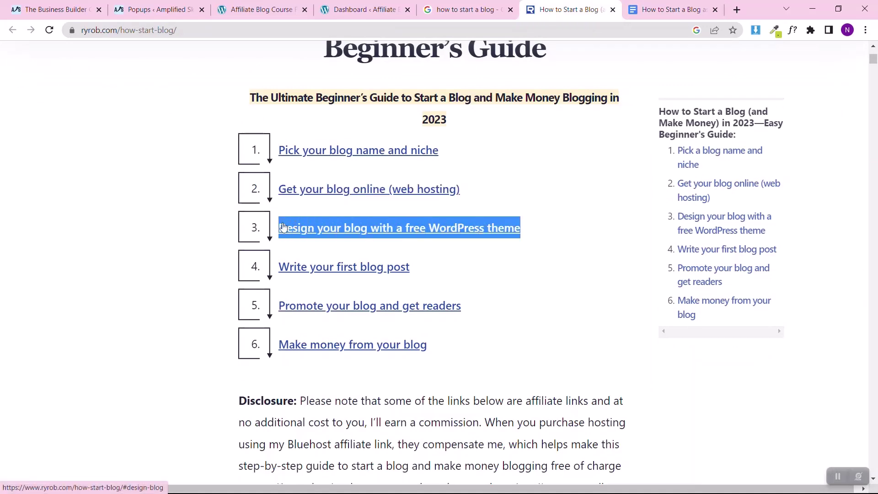
left_click(654, 5)
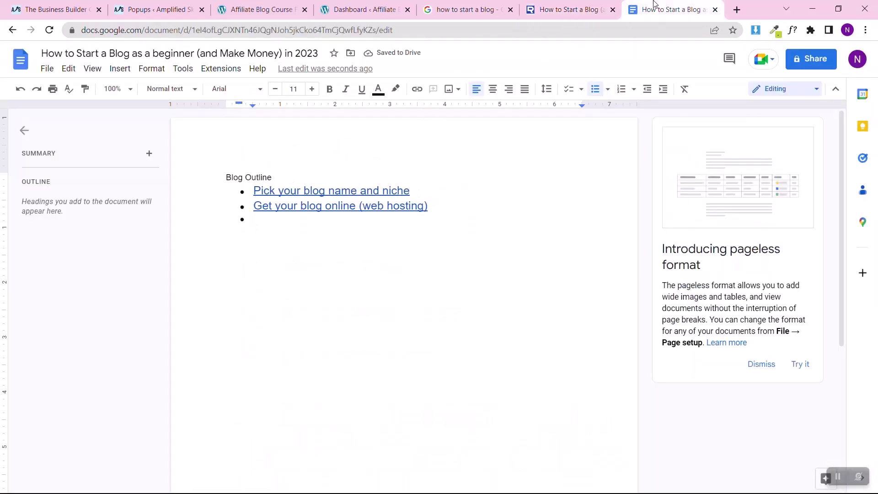
key("ctrl+v")
Copy "Write your first blog post", "Promote your blog and get readers" and "Make money from your blog" from the article as the remaining outline bullets.
left_click(589, 5)
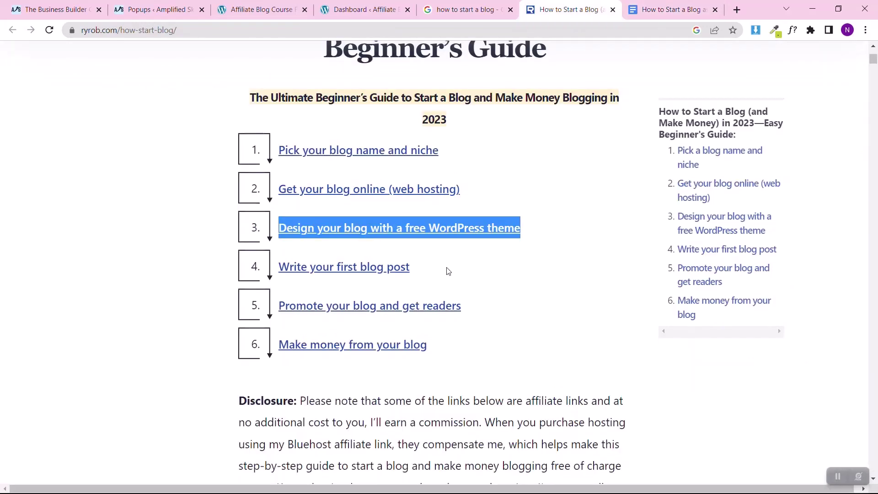
left_click_drag(448, 271, 277, 269)
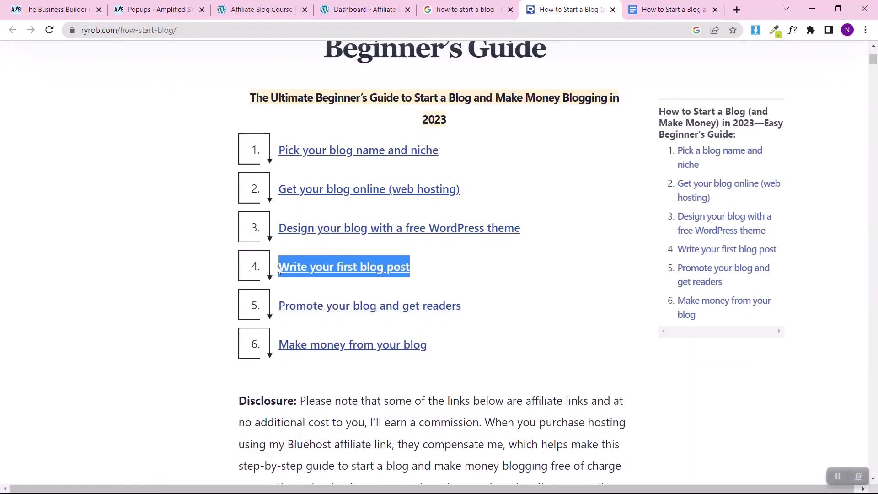
left_click(660, 7)
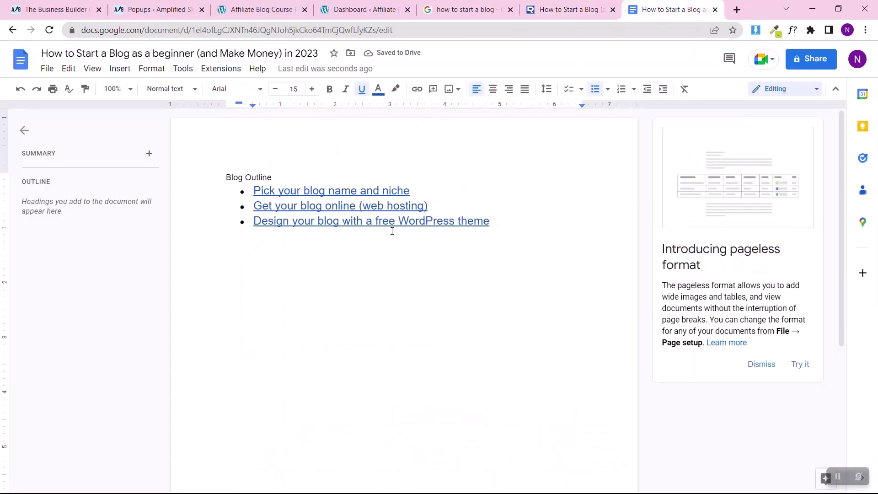
key("Return")
key("ctrl+v")
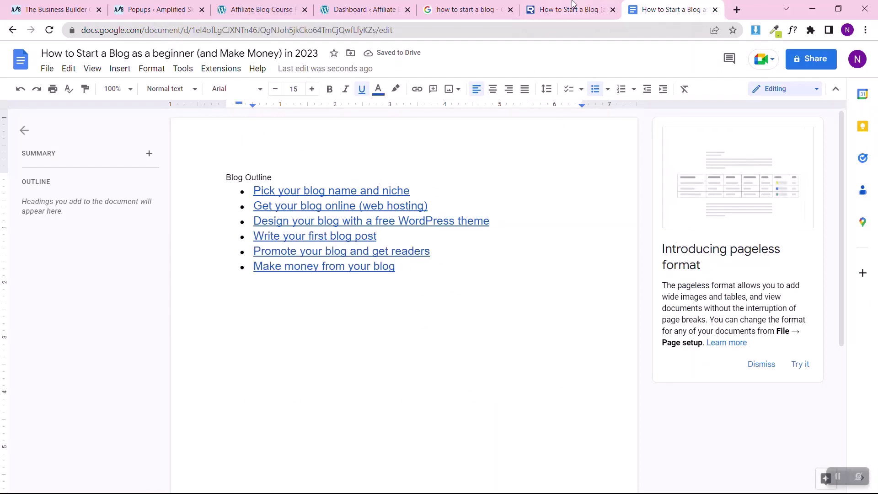
Examine how the ryrob.com article is structured, from its six-step list through the question boxes to the first section.
left_click(557, 7)
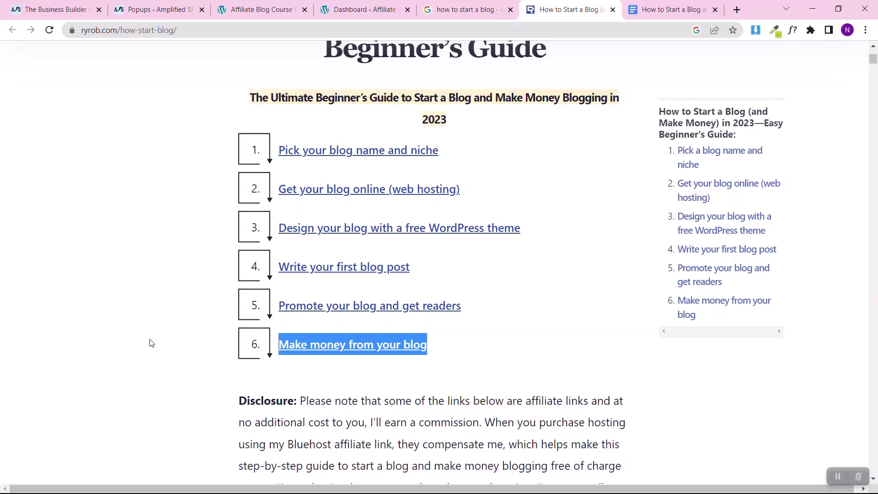
scroll(152, 343, "down", 5)
scroll(151, 343, "down", 14)
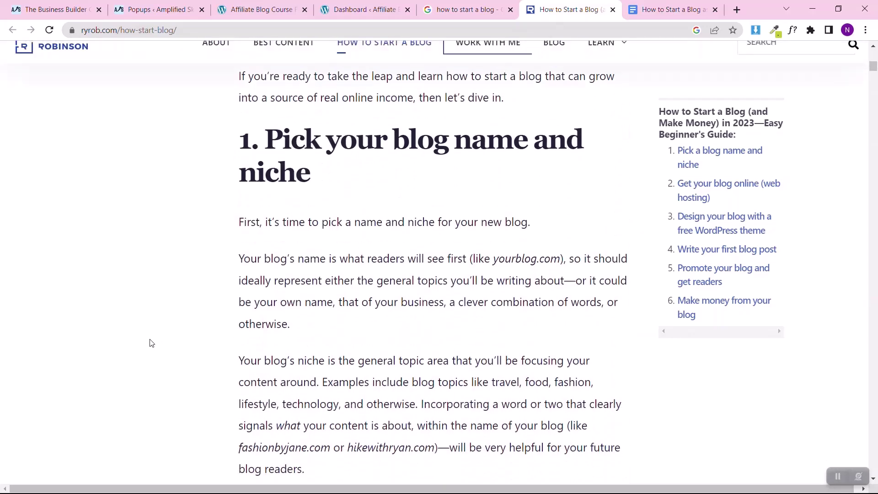
scroll(151, 343, "up", 10)
scroll(152, 343, "down", 3)
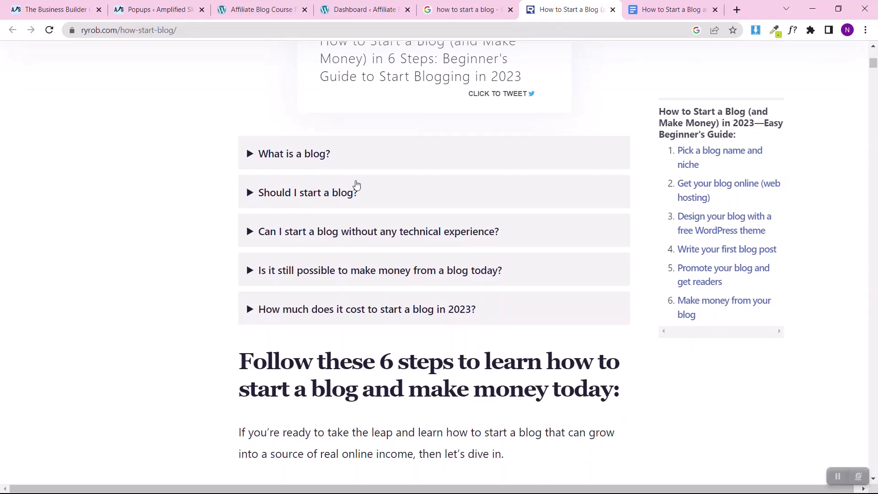
scroll(180, 211, "up", 5)
scroll(179, 211, "up", 5)
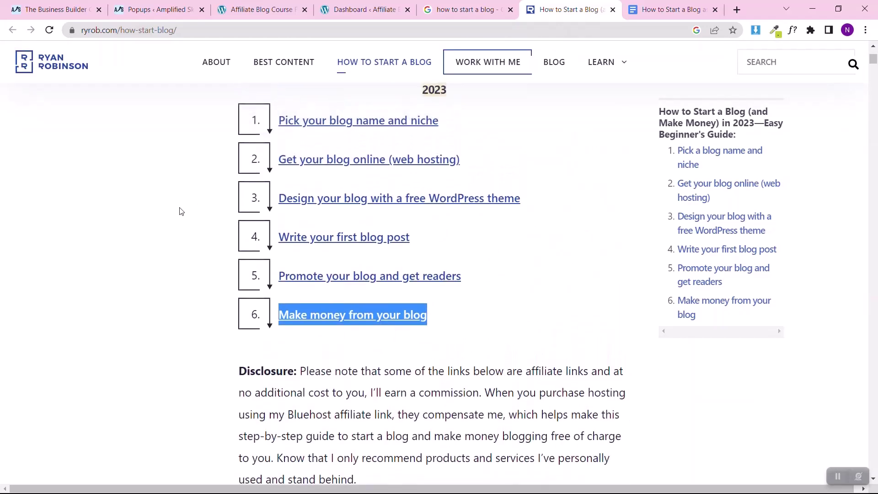
left_click_drag(278, 202, 134, 185)
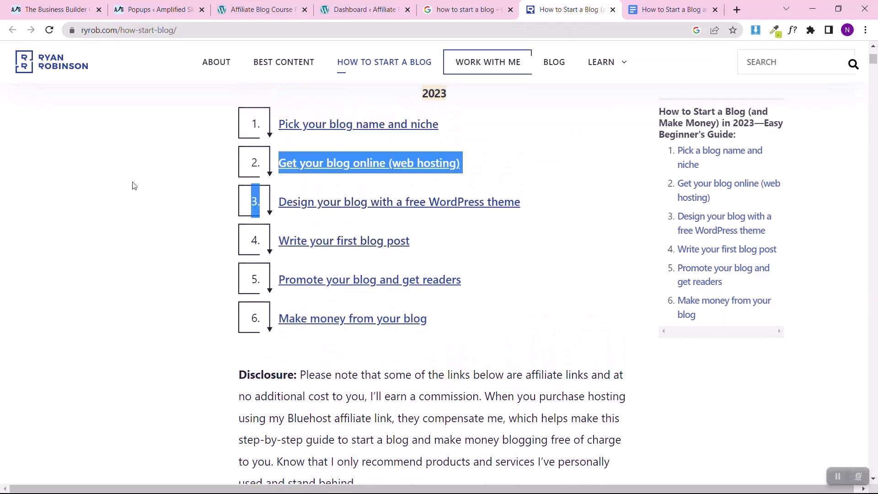
left_click(133, 185)
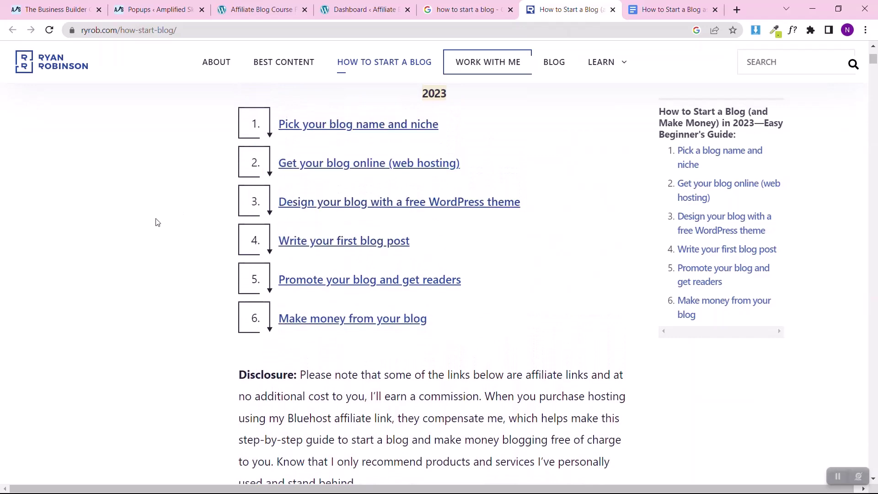
scroll(157, 222, "down", 4)
scroll(157, 222, "down", 4)
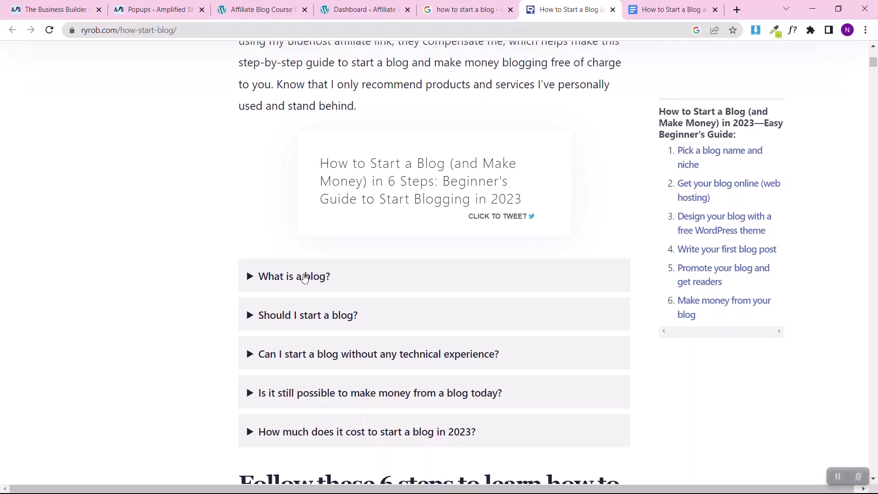
Read the article's answers to "What is a blog?" and "Should I start a blog?", collapsing each one again.
left_click(281, 280)
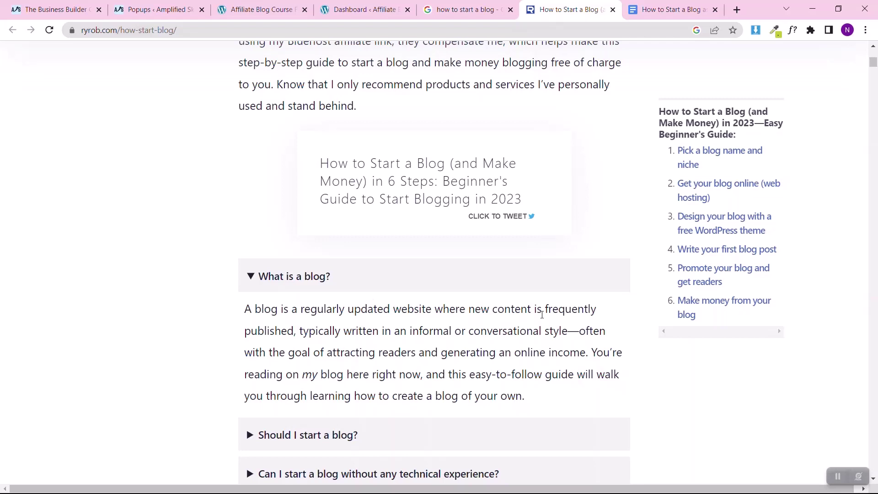
left_click(303, 285)
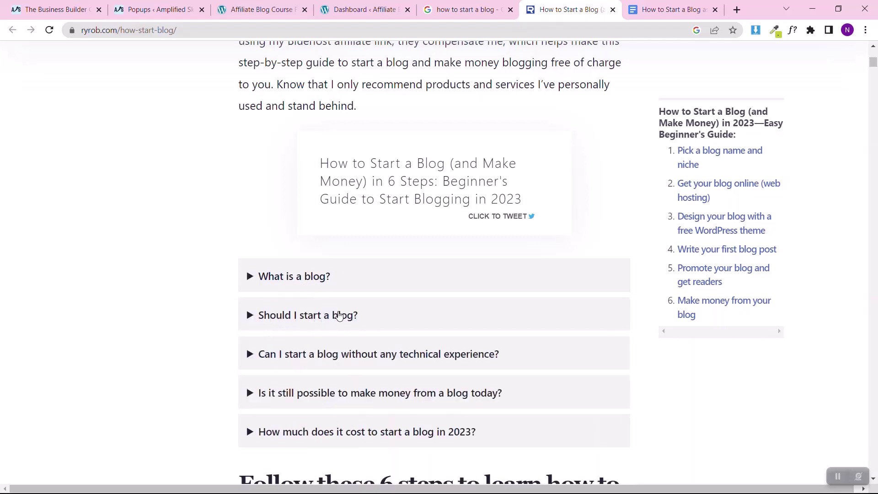
left_click(287, 319)
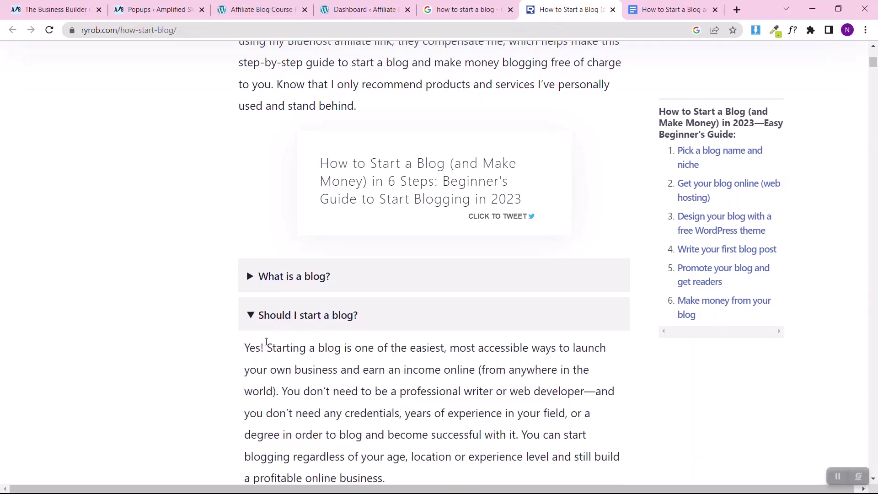
left_click(300, 313)
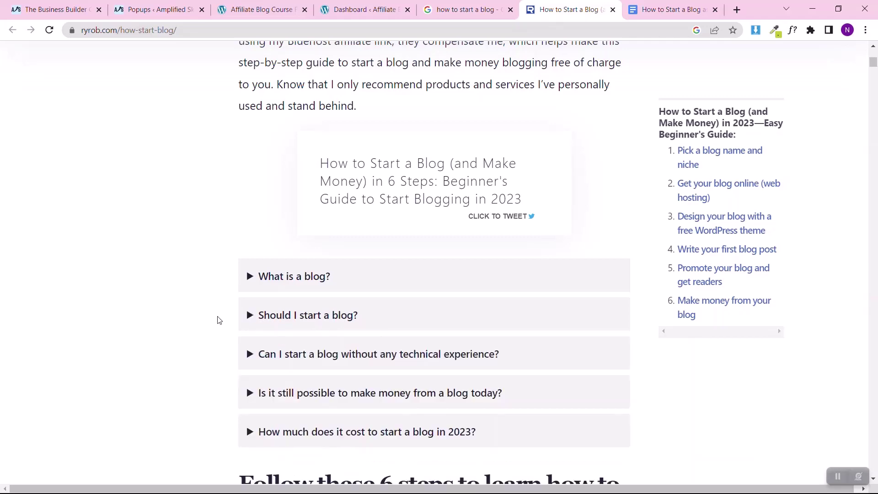
scroll(198, 314, "down", 3)
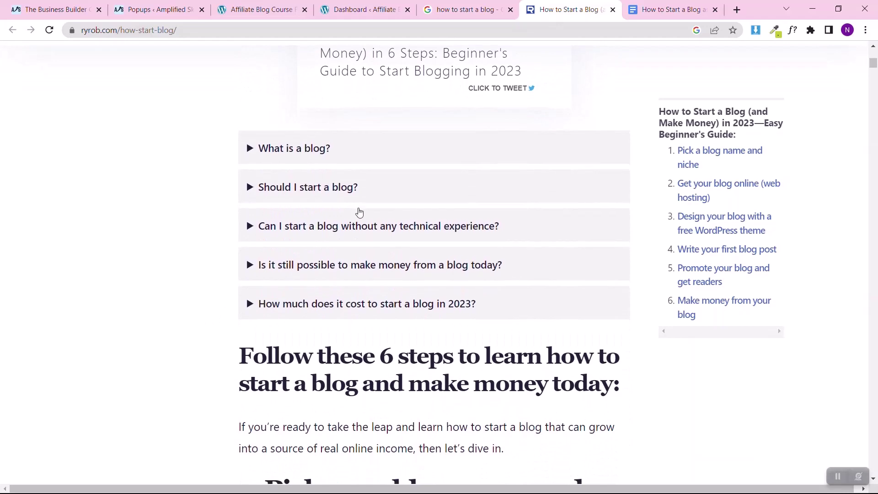
Start a plain-text note below the outline's bullet list in the Google Docs document, reading "I need to answer".
left_click(668, 9)
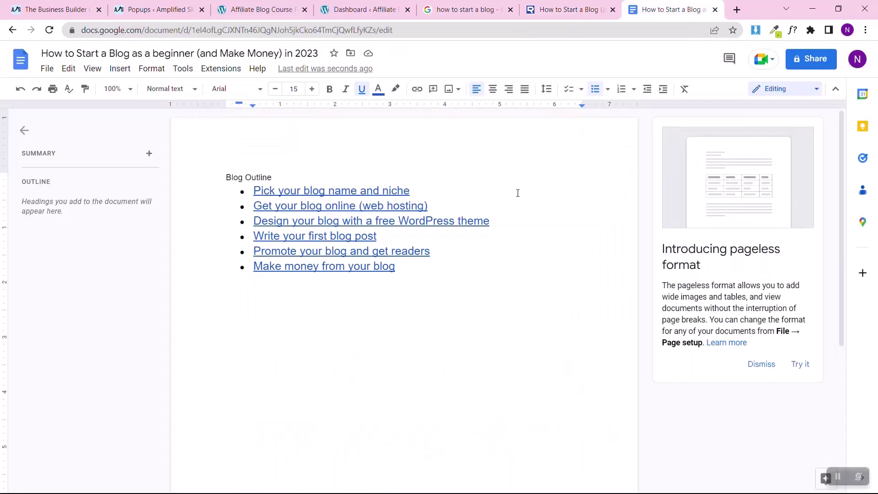
key("Return")
key("Return")
key("Return")
type("Th")
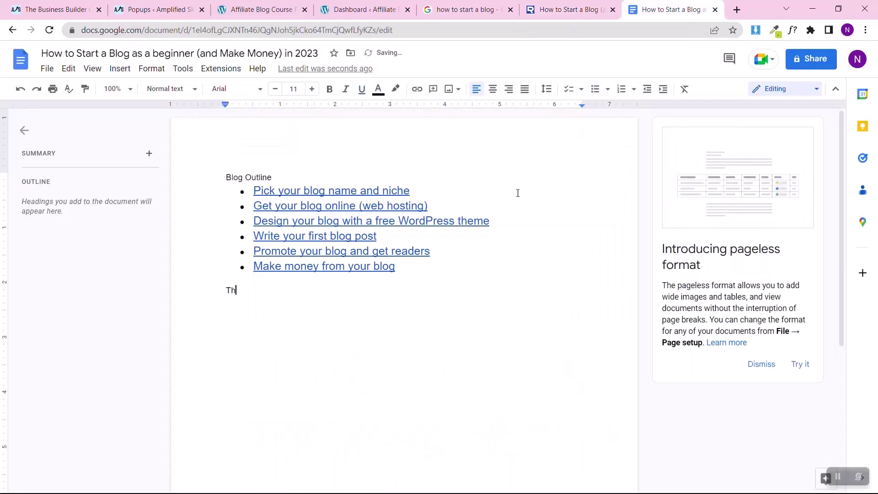
type("is")
key("BackSpace")
key("BackSpace")
key("BackSpace")
key("BackSpace")
type("I need to a")
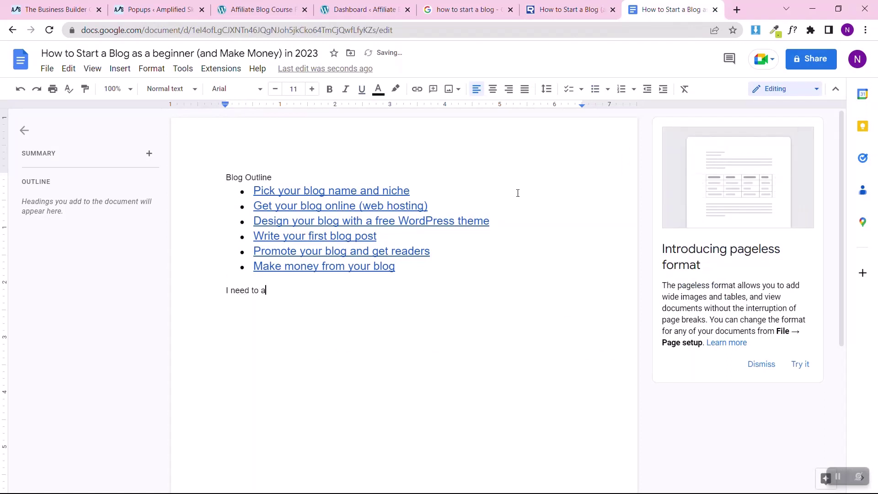
type("nswer")
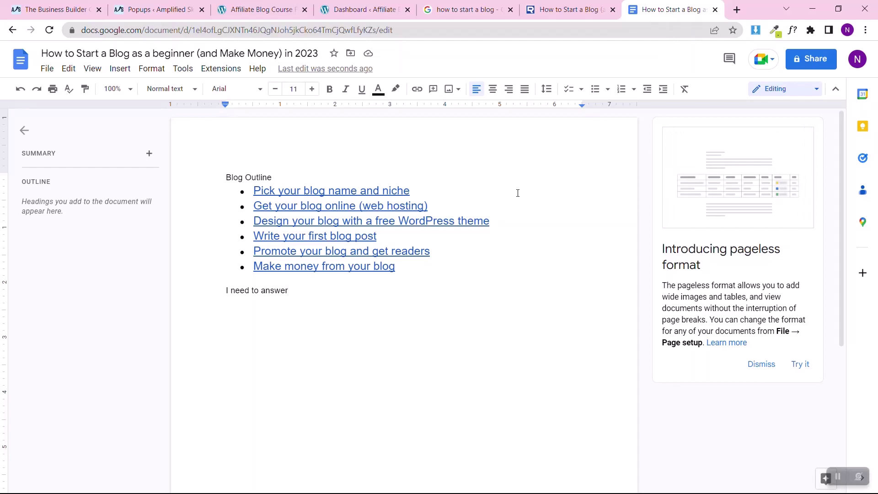
Complete the note with "some small blog questions" and put an asterisk in front of it.
left_click(554, 7)
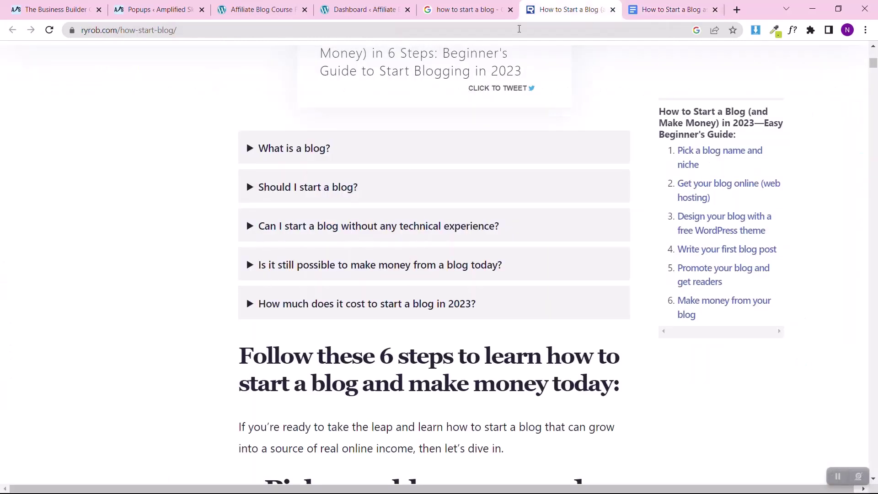
left_click(629, 6)
type("swer")
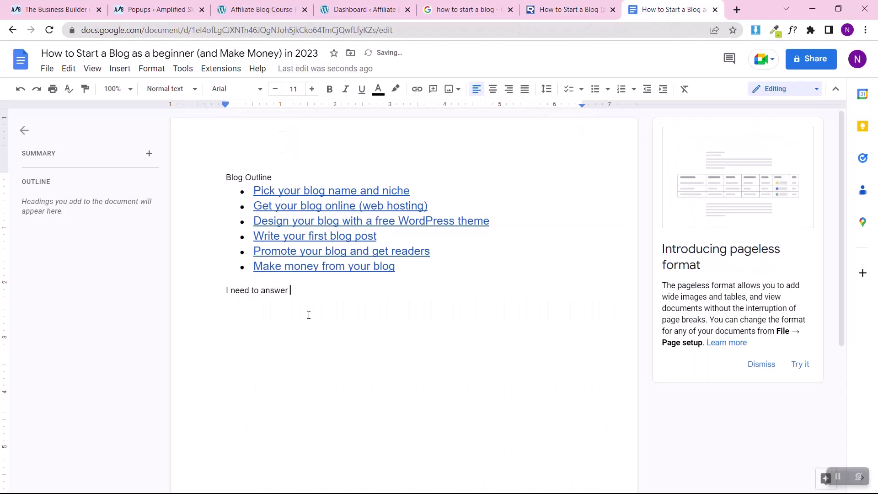
type("some small blog")
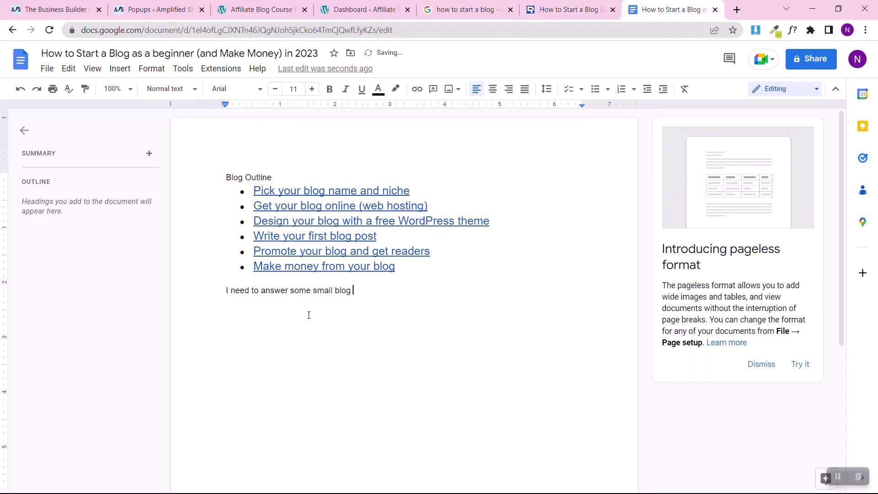
type(" questions")
type("*")
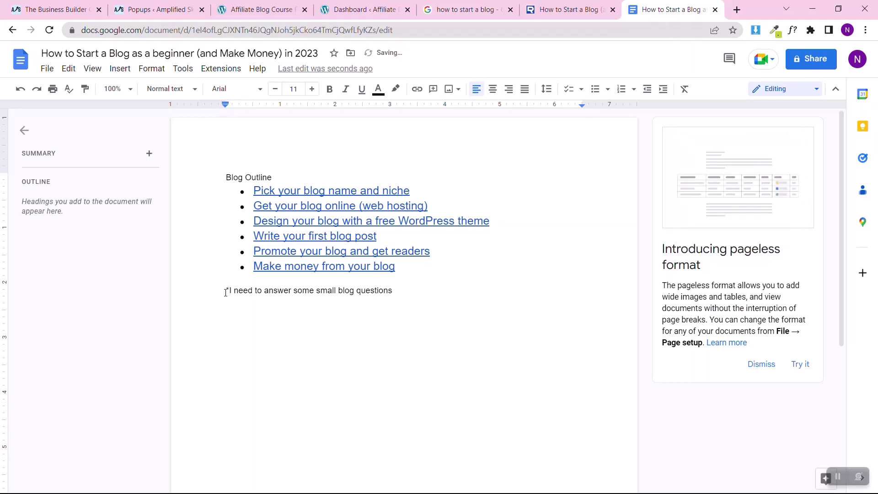
Search Fiverr for "content writer", dismiss the sign-up prompt and examine the starting prices of the featured services.
left_click(569, 9)
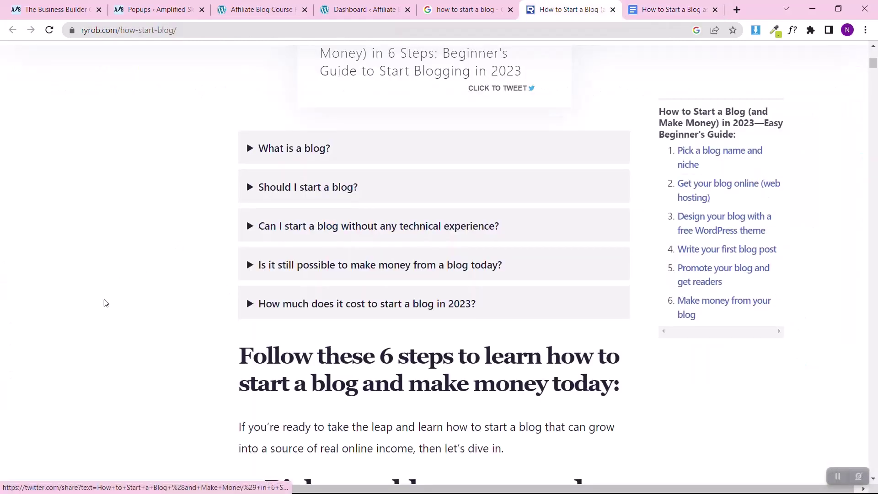
scroll(105, 303, "down", 8)
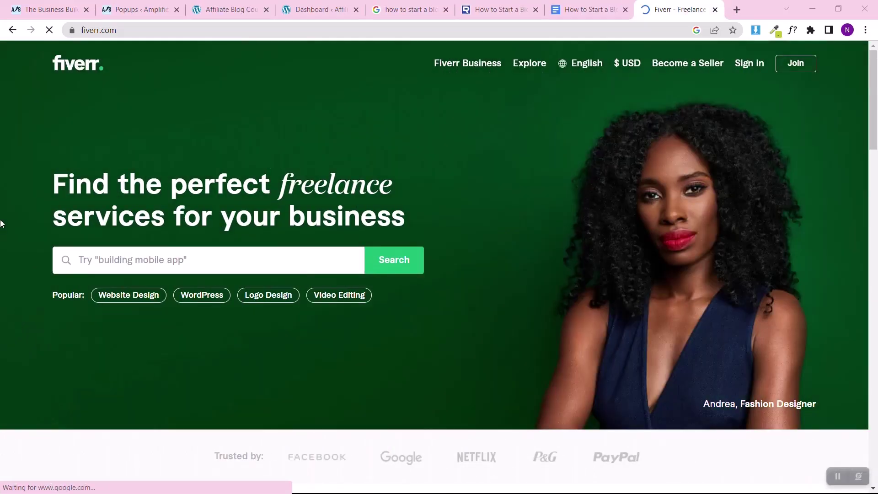
left_click(156, 260)
type("content")
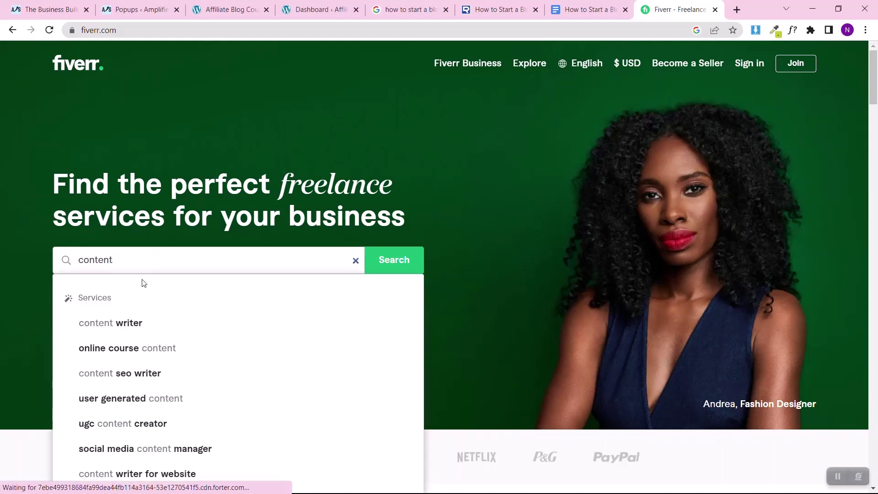
left_click(121, 322)
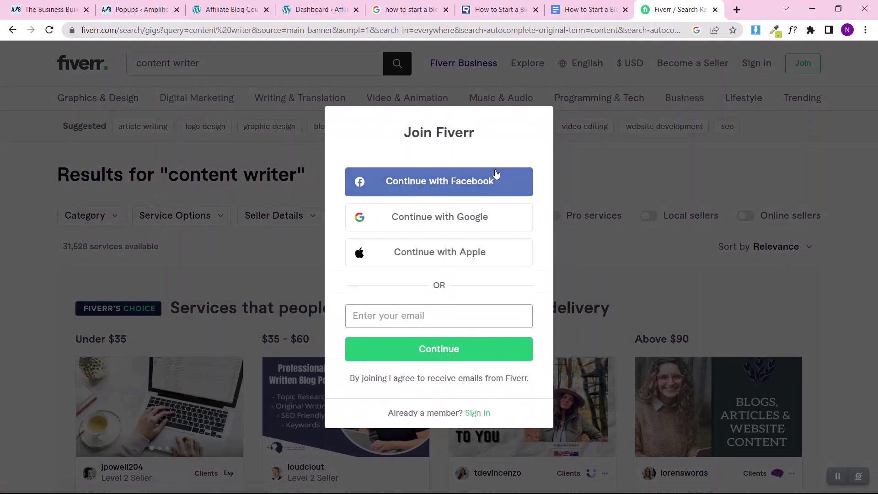
key("Escape")
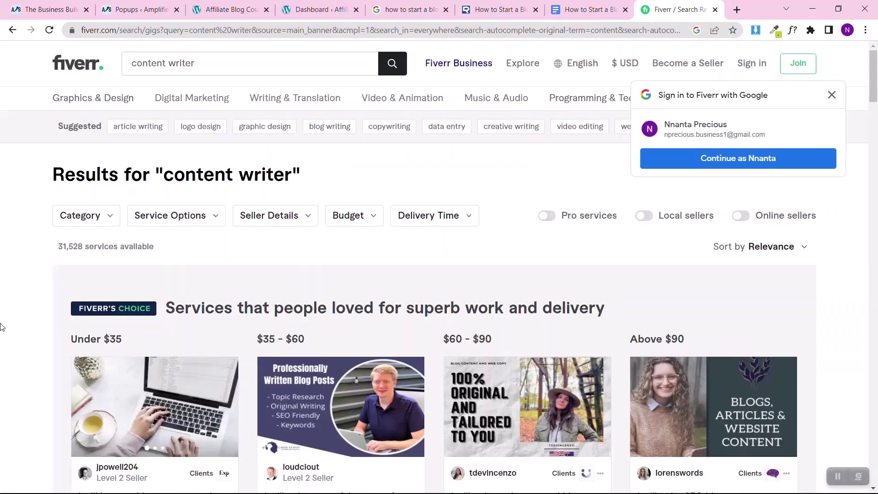
scroll(1, 323, "down", 4)
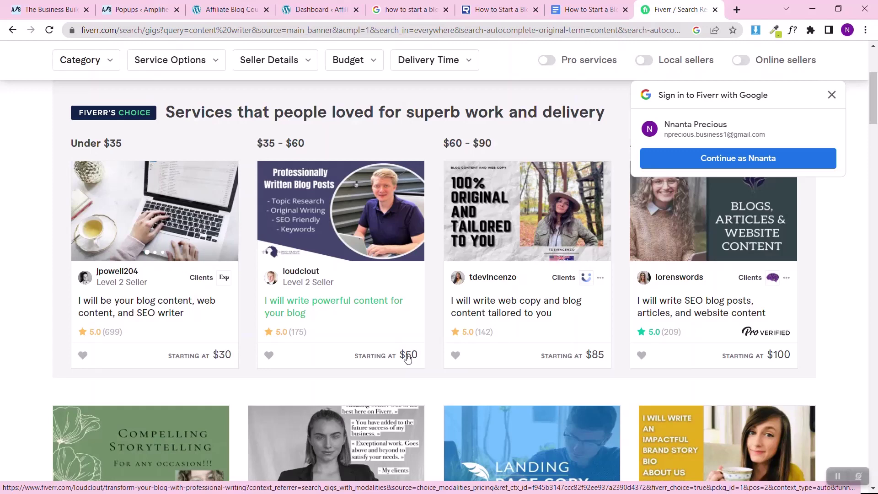
Search Google for "chatgpt" and open ChatGPT from OpenAI's ChatGPT page, passing the human verification.
left_click(590, 7)
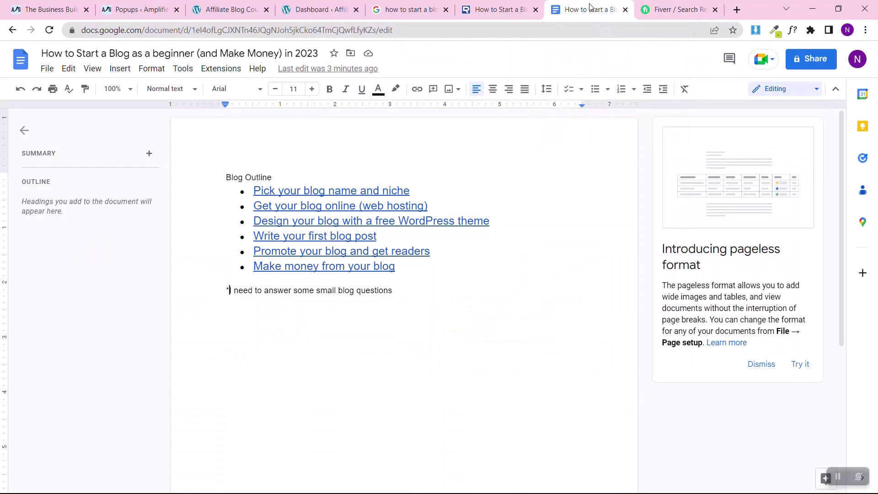
left_click(737, 10)
type("chat")
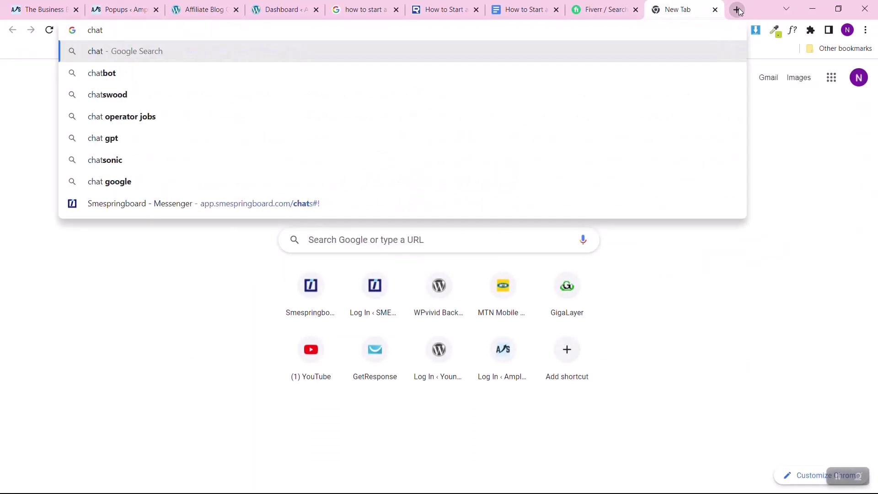
type("gpt")
key("Return")
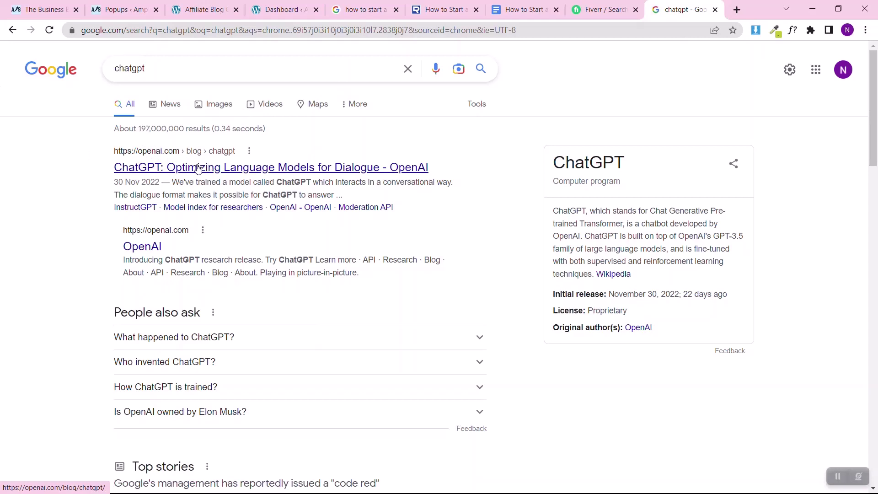
left_click(198, 168)
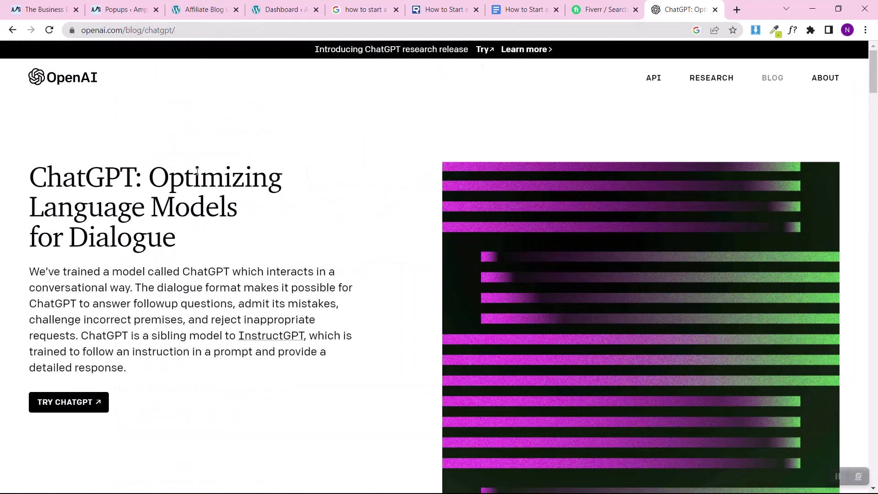
left_click(57, 406)
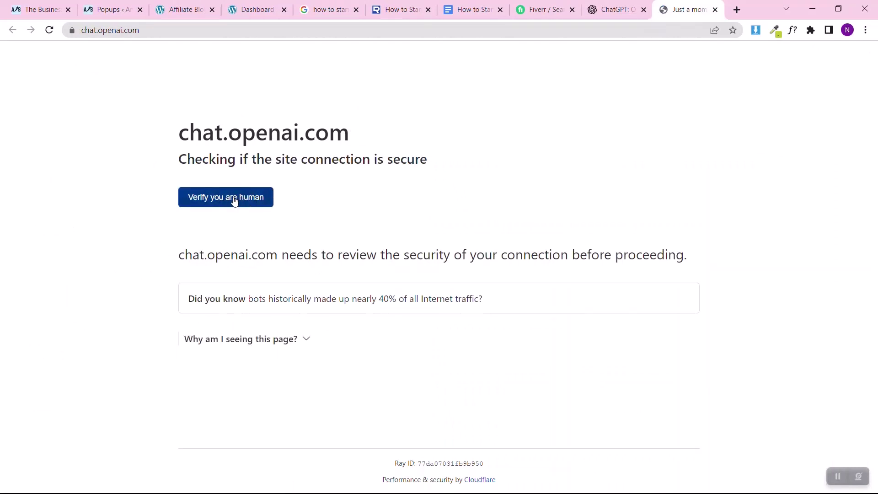
left_click(205, 200)
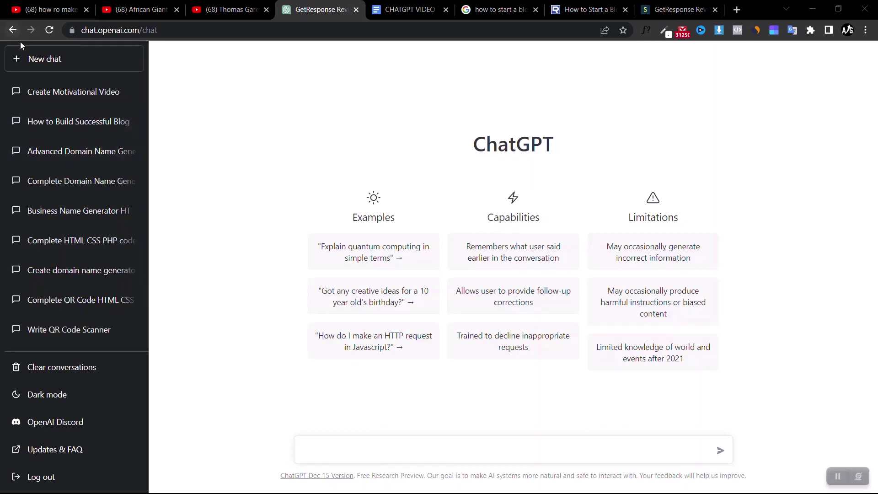
In a new ChatGPT chat, paste the document's title as the prompt and put "Write an article on" before it.
left_click(35, 66)
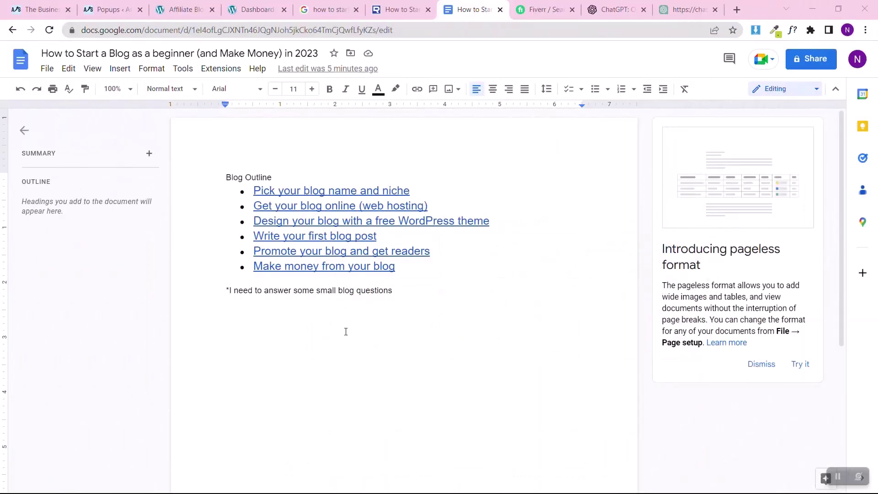
left_click(167, 54)
key("ctrl+c")
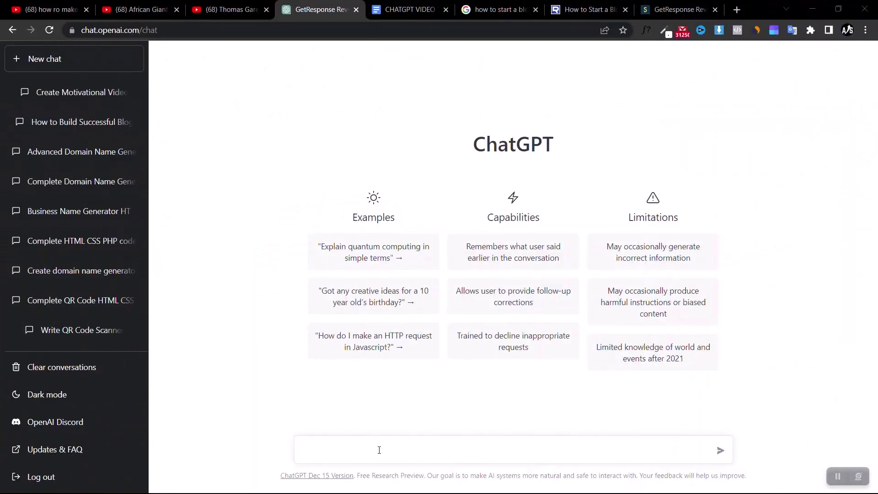
left_click(377, 450)
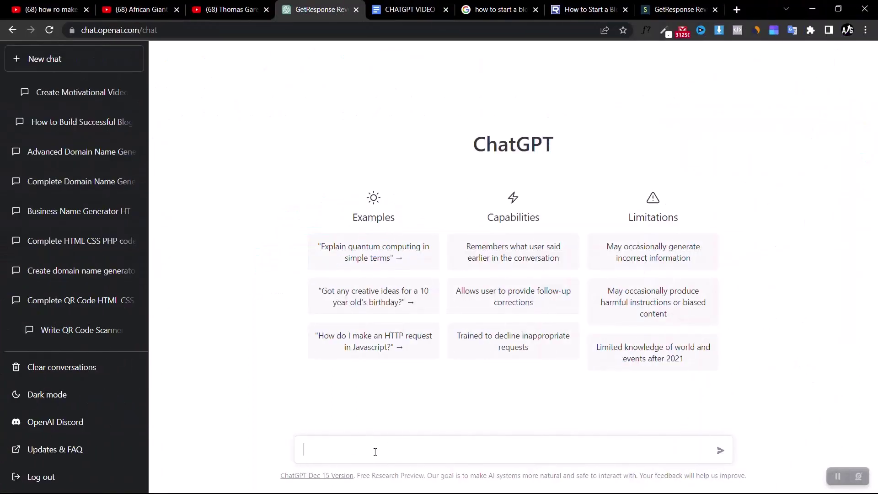
key("ctrl+v")
key("ctrl+a")
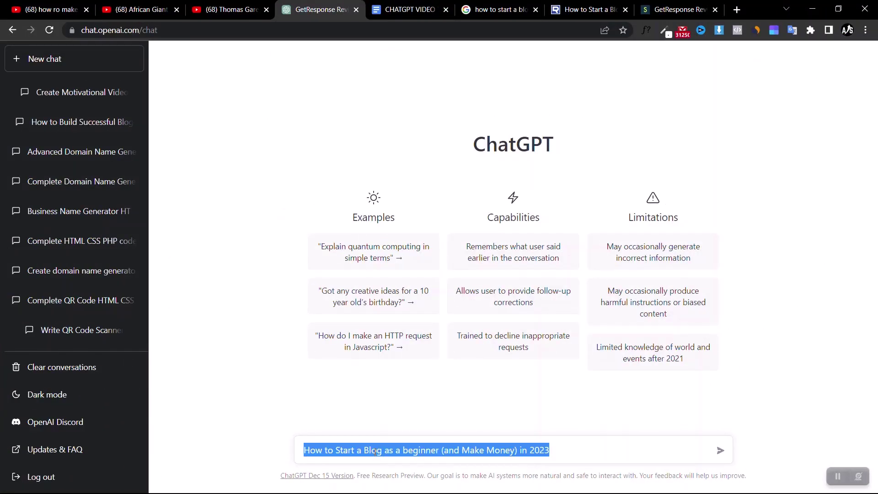
key("Left")
type("Wri")
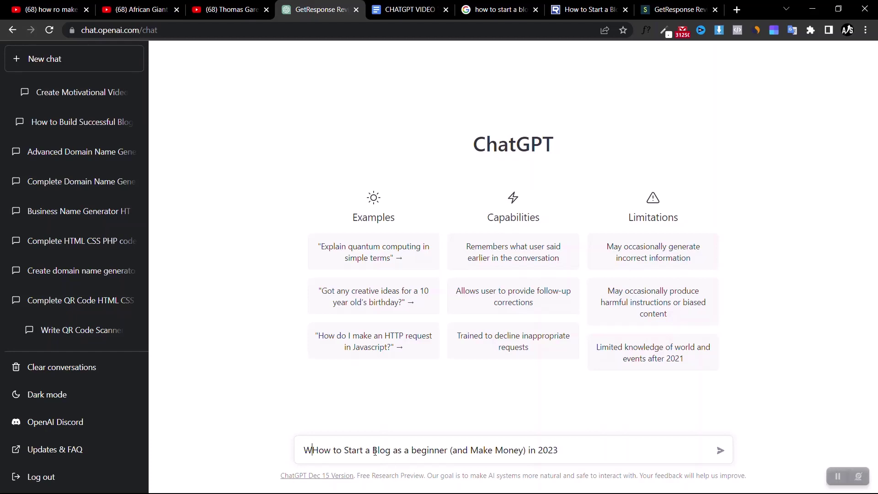
key("BackSpace")
type("ite ")
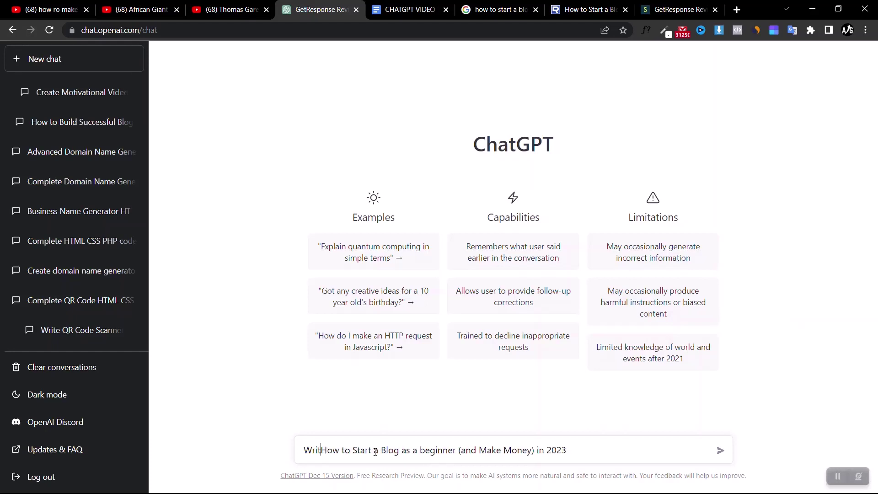
type("an article ")
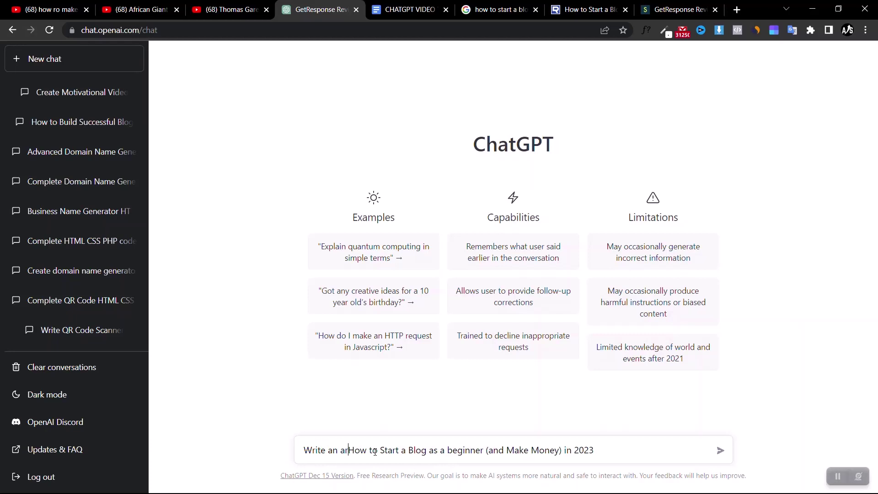
type("on")
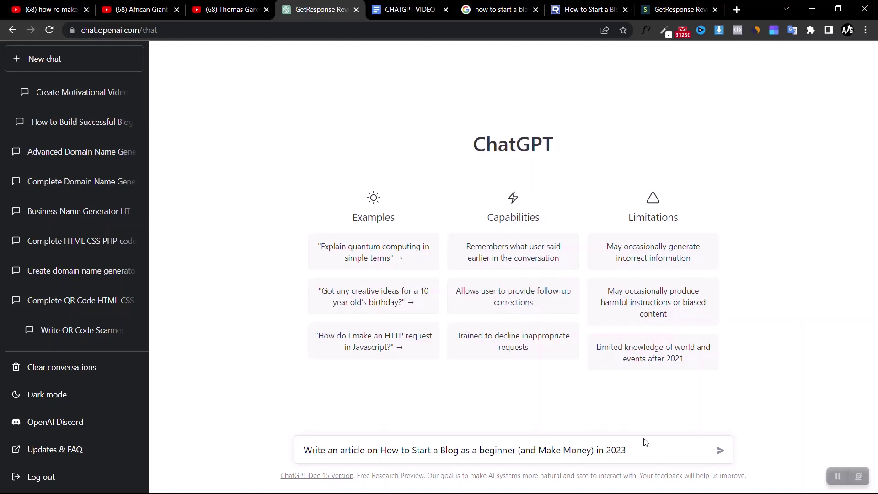
Remove the parentheses around "and Make Money", change "an article" to "a complete article" and submit the prompt.
left_click(518, 450)
key("Delete")
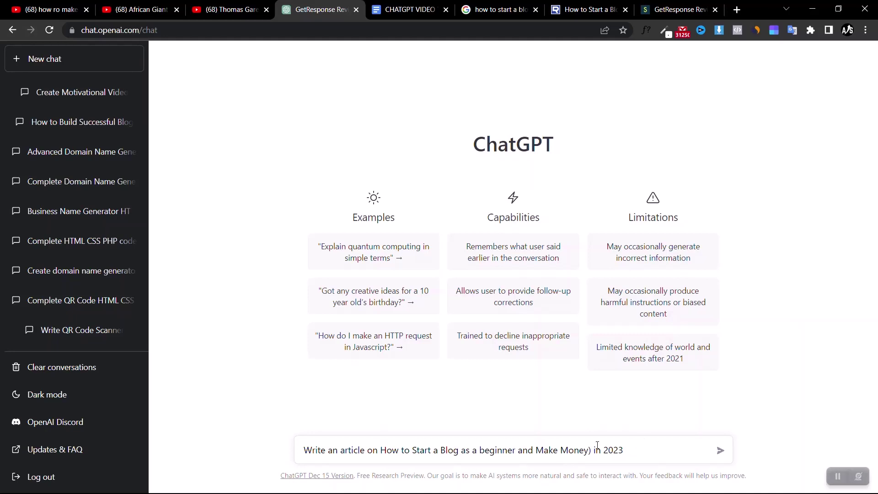
left_click(589, 450)
key("Delete")
key("Delete")
left_click(338, 451)
key("BackSpace")
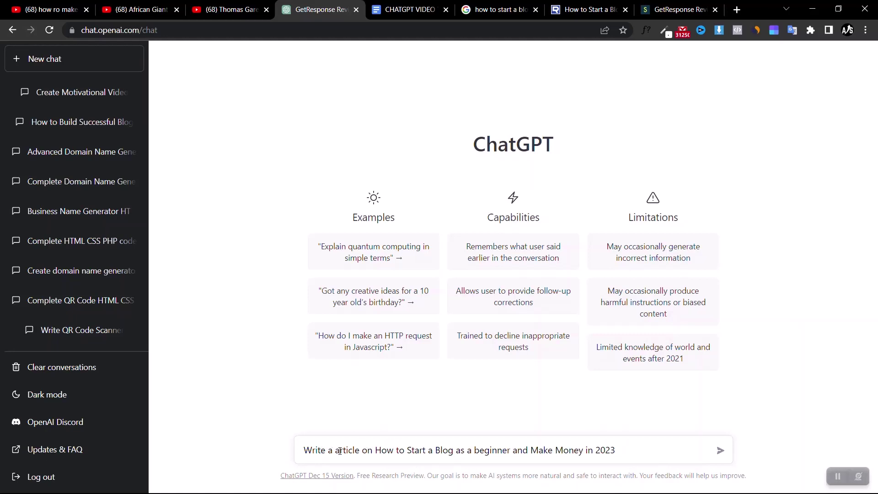
type("complete")
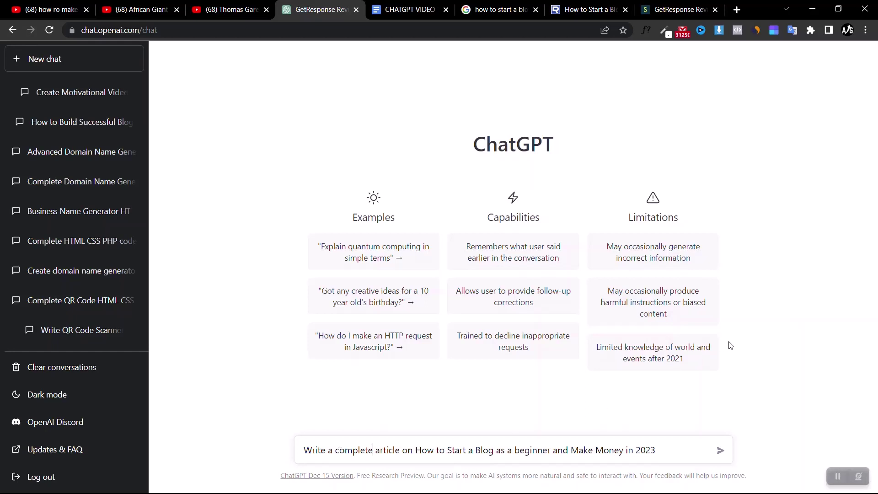
left_click(719, 452)
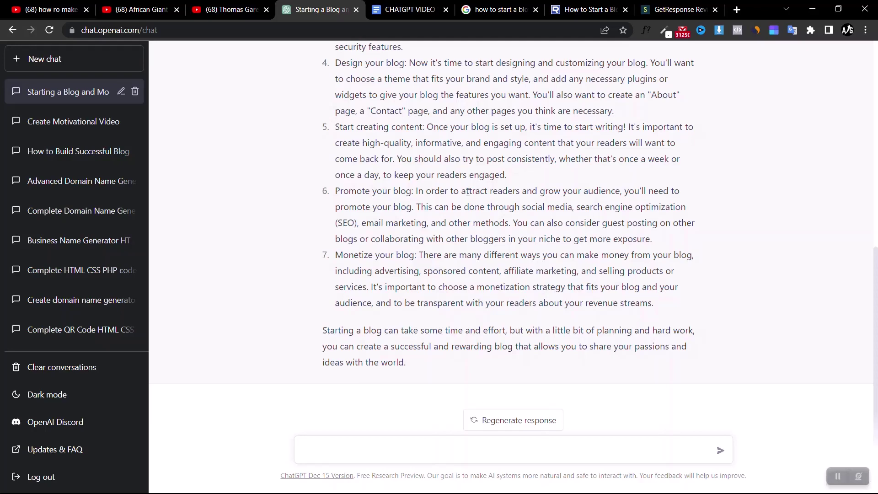
Review ChatGPT's generated article and compare it with the length and detail of the ryrob.com article, down to its monetization sections.
scroll(468, 191, "up", 9)
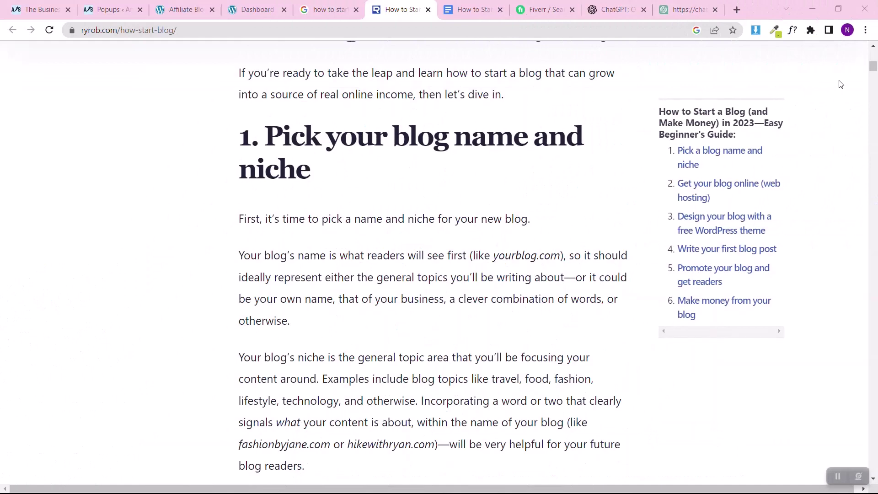
left_click_drag(872, 68, 873, 328)
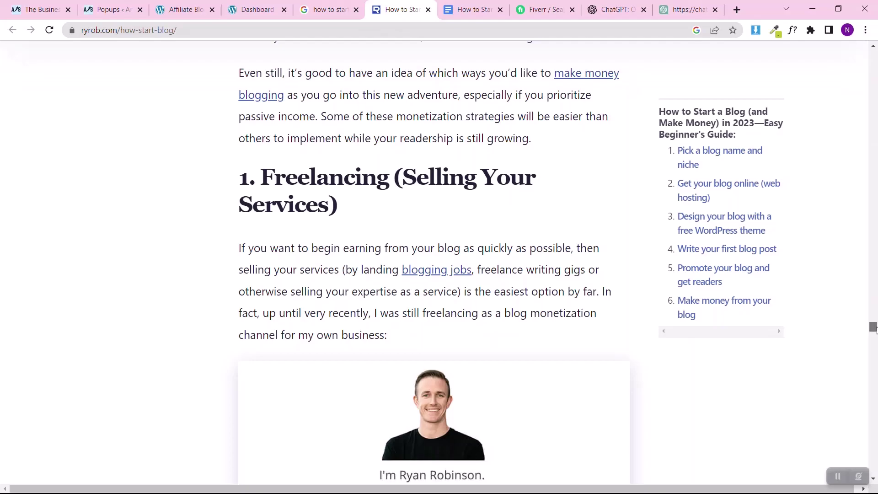
left_click_drag(876, 328, 876, 353)
scroll(876, 353, "up", 7)
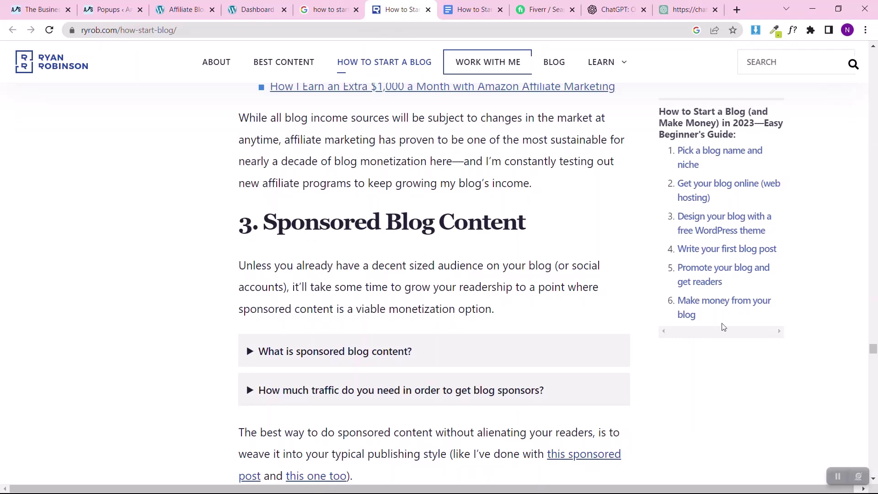
Copy "Choose a niche" from the first point of ChatGPT's article into the message field as a follow-up prompt.
left_click(876, 124)
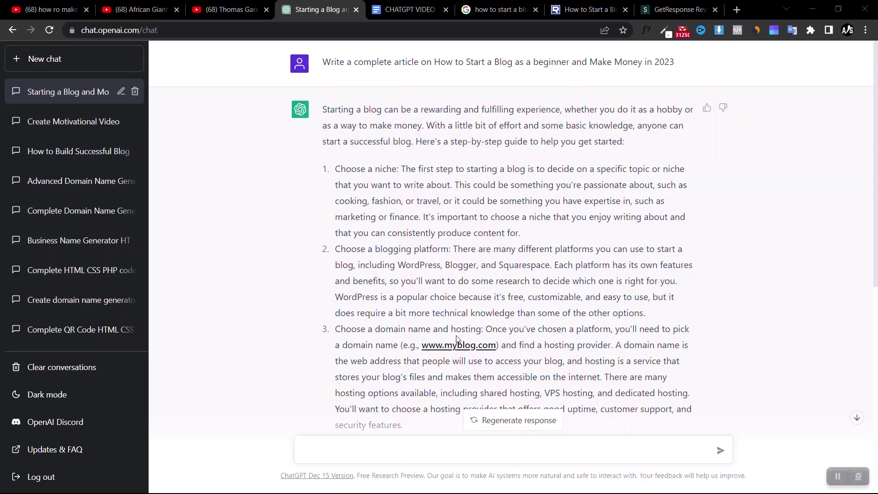
scroll(403, 341, "down", 8)
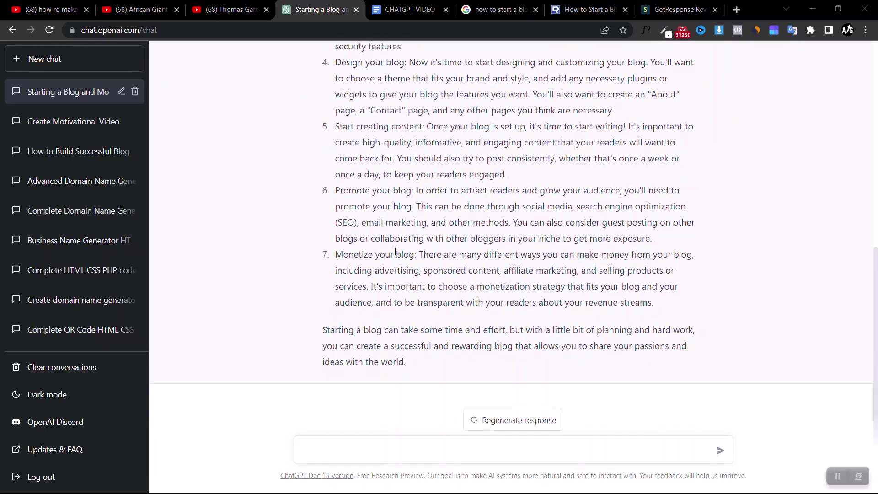
scroll(401, 251, "up", 8)
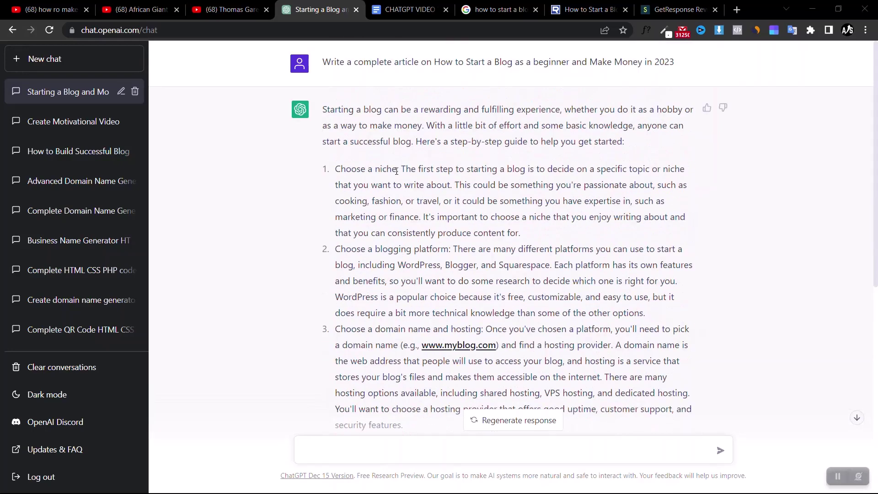
left_click_drag(396, 168, 336, 169)
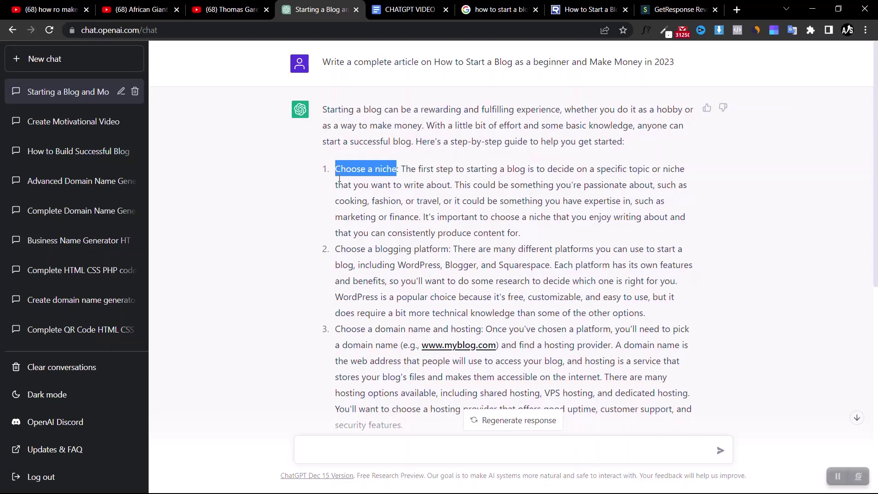
key("ctrl+c")
left_click(357, 450)
key("ctrl+v")
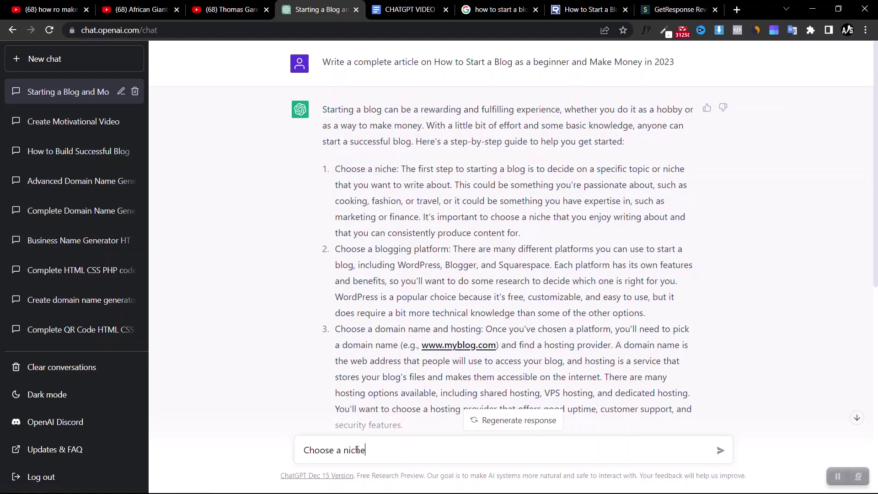
Expand the prompt to "how do i Choose a niche for my blog" and try to submit it.
key("ctrl+a")
key("Home")
type("how do")
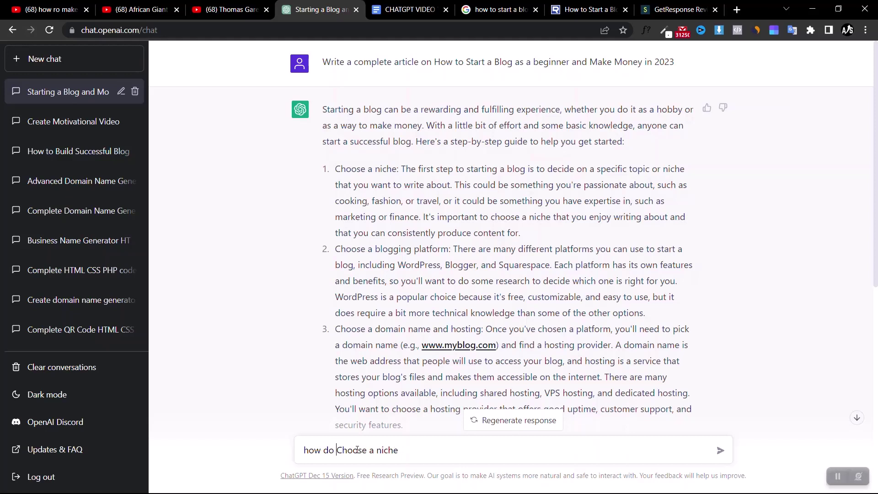
type(" i")
left_click(407, 450)
type("for my")
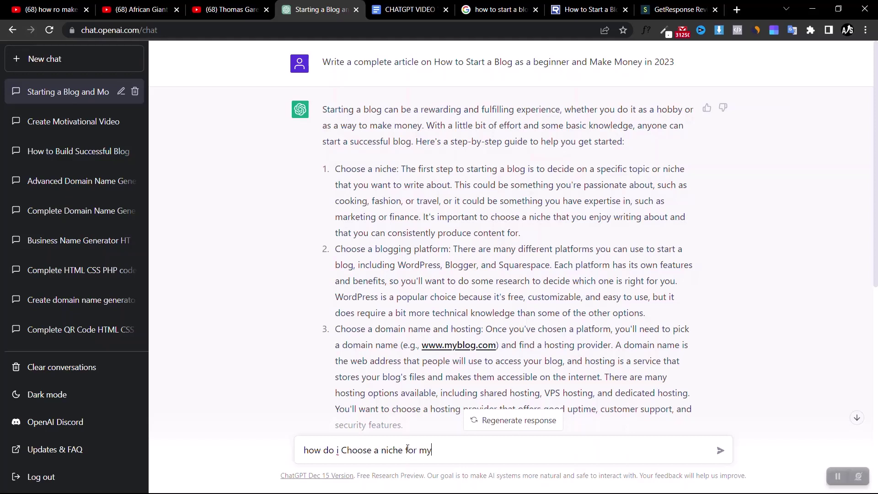
type(" blog")
left_click(718, 451)
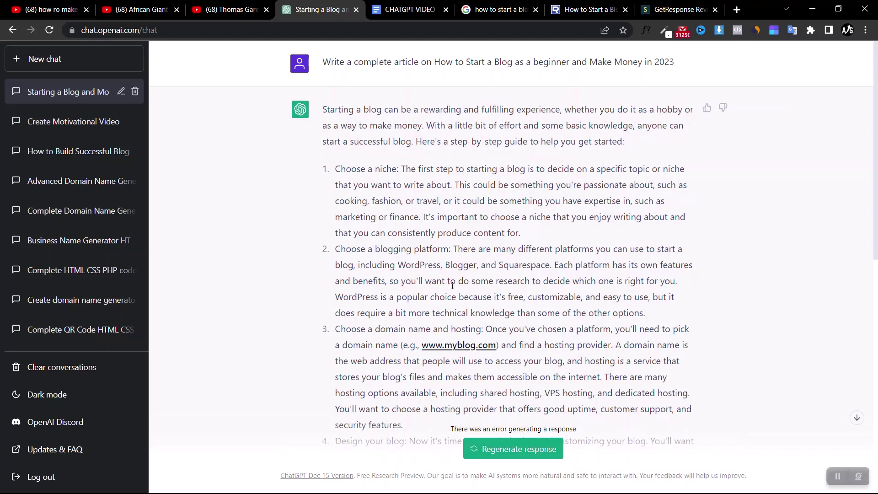
Copy the original prompt, reload ChatGPT and submit "Write a complete article on How to Start a Blog as a beginner and Make Money in 2023" again.
scroll(452, 286, "down", 3)
scroll(452, 285, "down", 6)
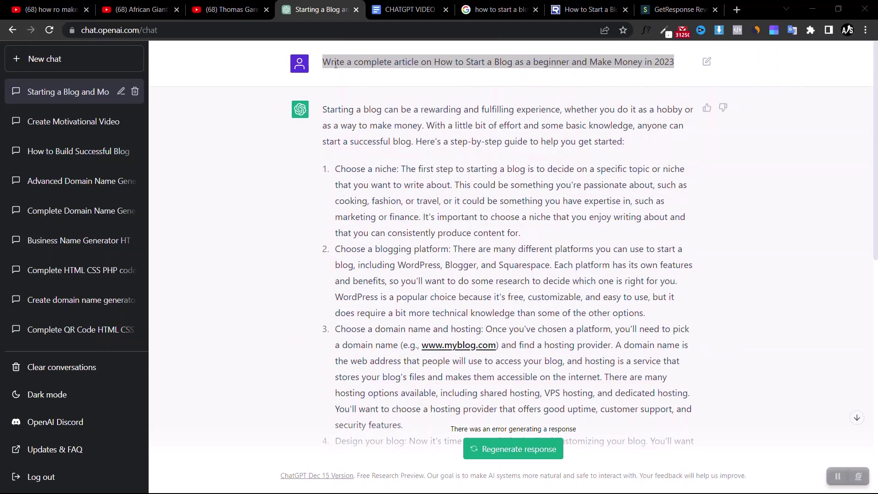
left_click(49, 30)
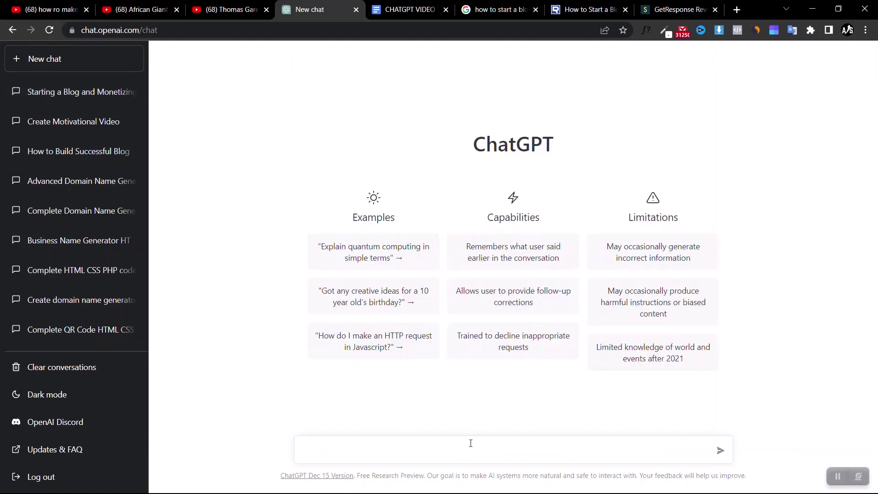
key("ctrl+v")
left_click(720, 452)
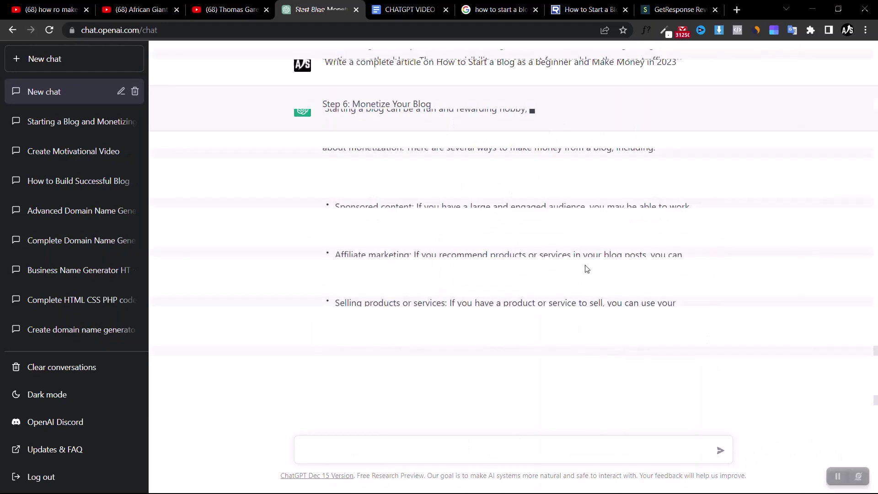
Review the newly generated article from its introduction and Step 1 heading down to the monetization section.
scroll(402, 235, "up", 15)
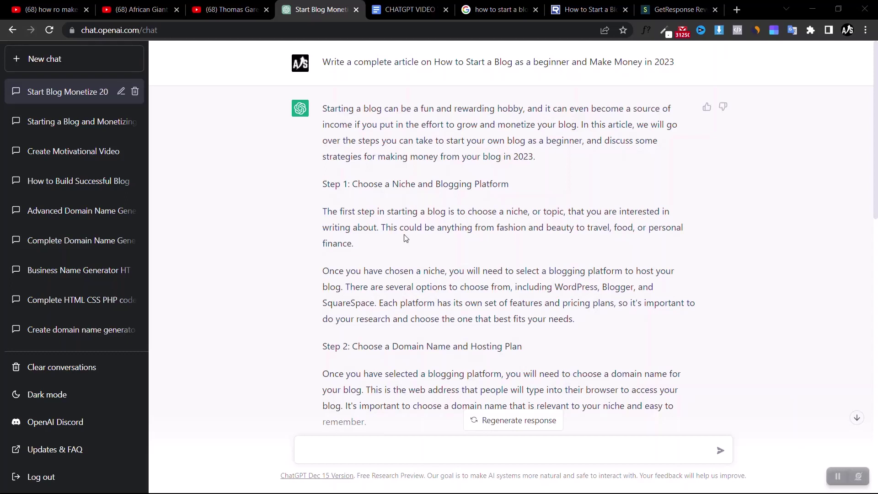
scroll(406, 238, "down", 2)
scroll(406, 229, "up", 2)
scroll(527, 356, "down", 15)
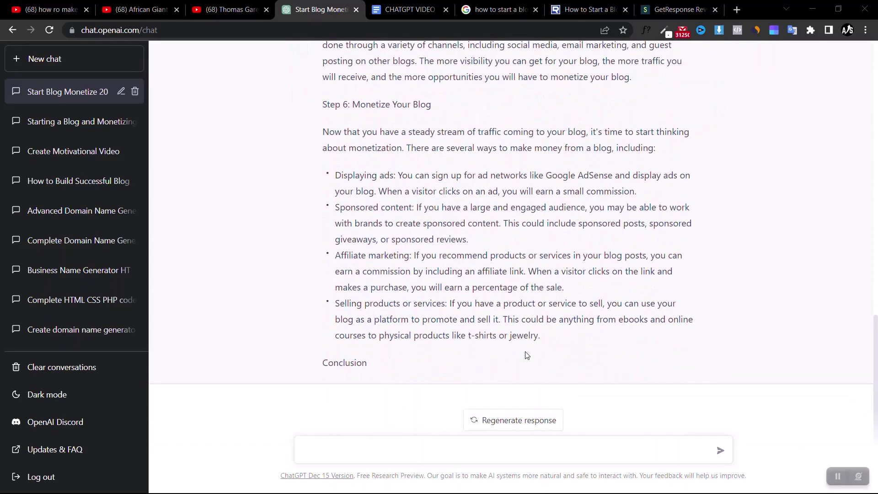
scroll(527, 355, "up", 3)
scroll(448, 203, "up", 12)
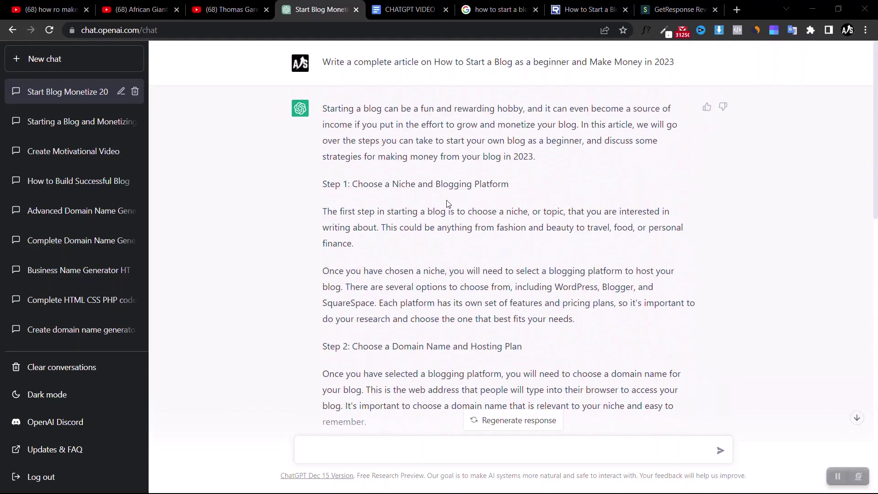
scroll(448, 204, "down", 6)
scroll(448, 203, "up", 6)
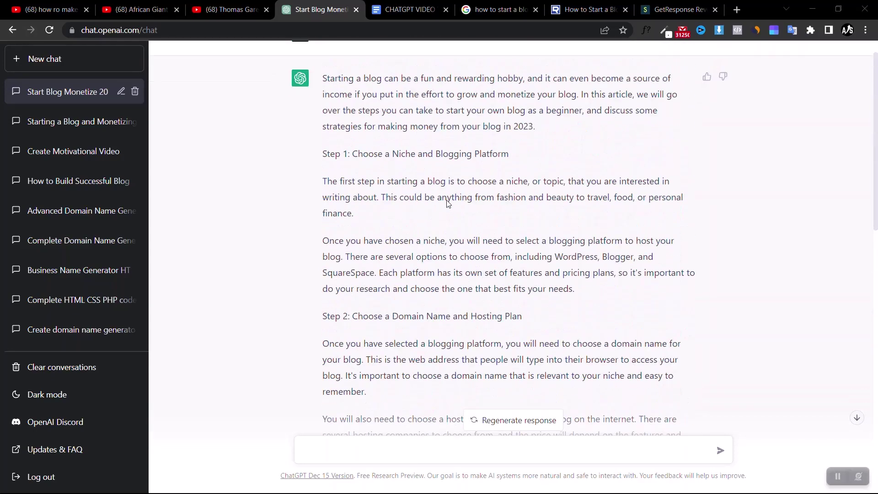
left_click_drag(509, 184, 352, 185)
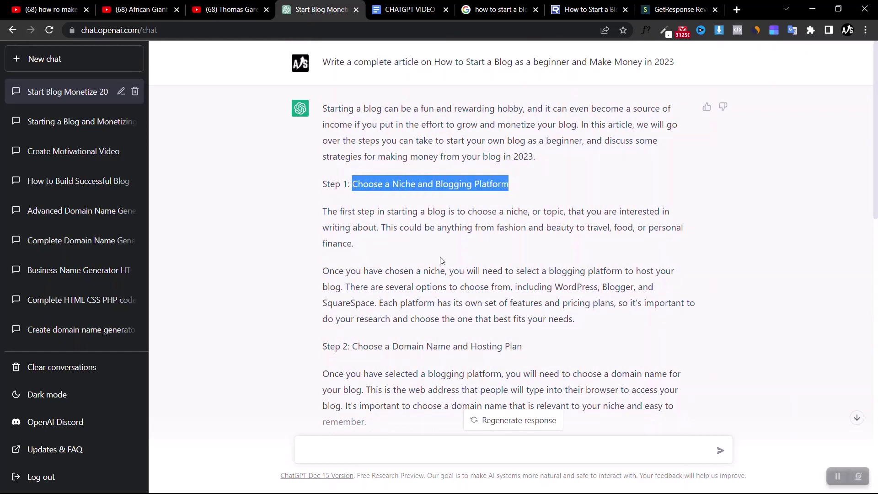
left_click(331, 169)
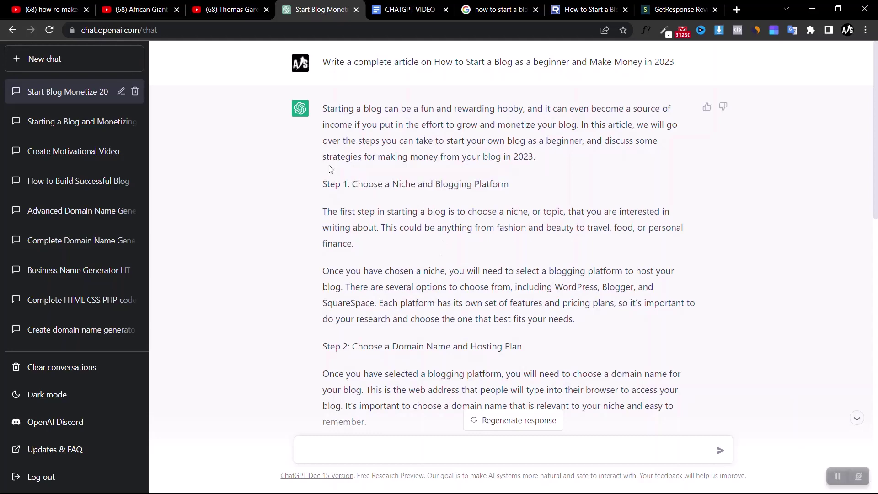
scroll(331, 169, "down", 15)
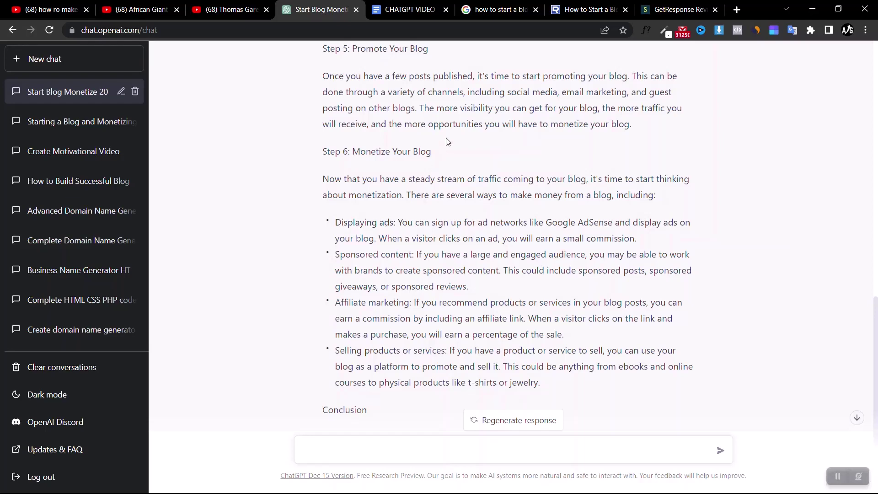
scroll(447, 143, "up", 15)
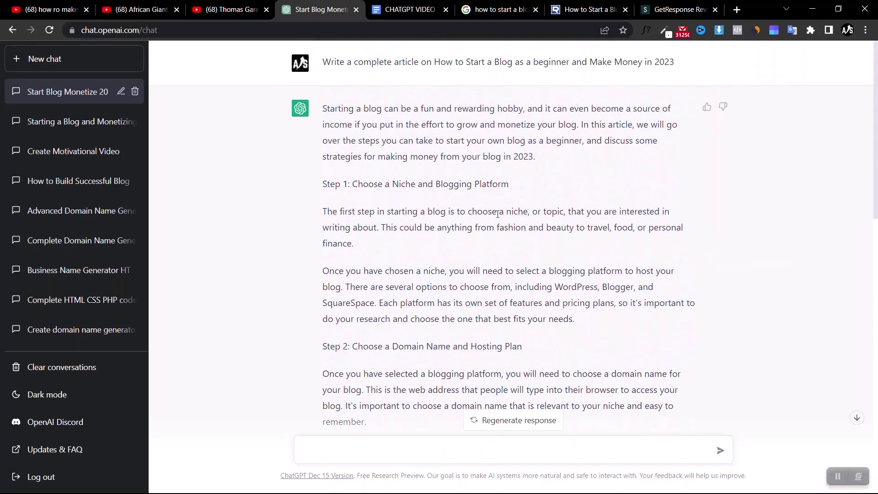
Try to ask ChatGPT "How to Choose a Niche and Blogging Platform", building the prompt from the article's Step 1 heading.
left_click_drag(509, 184, 355, 189)
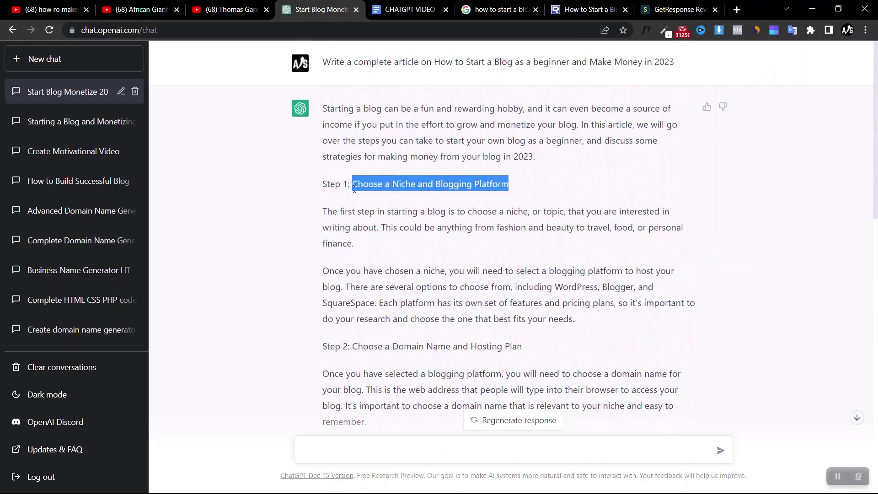
left_click(362, 450)
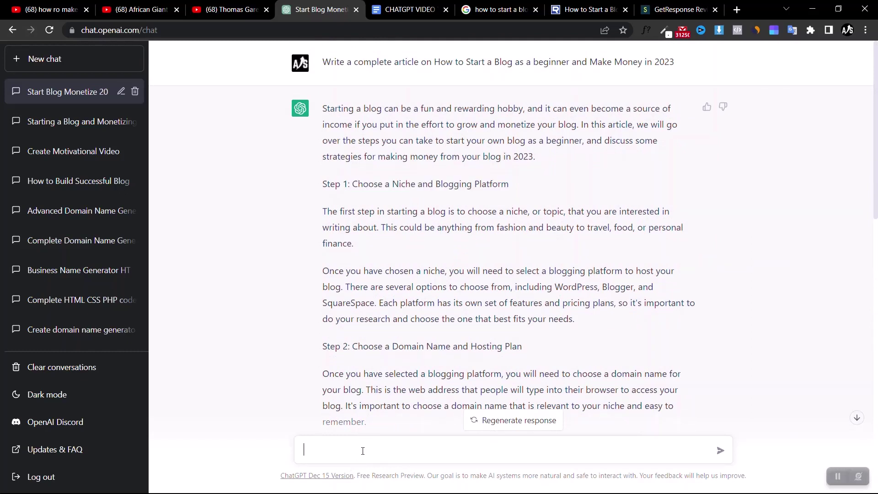
key("ctrl+v")
key("ctrl+a")
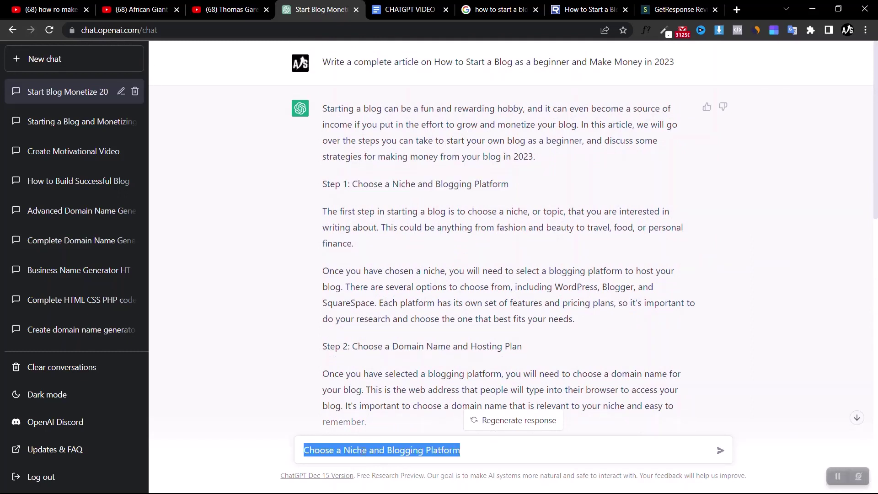
key("Left")
type("How to")
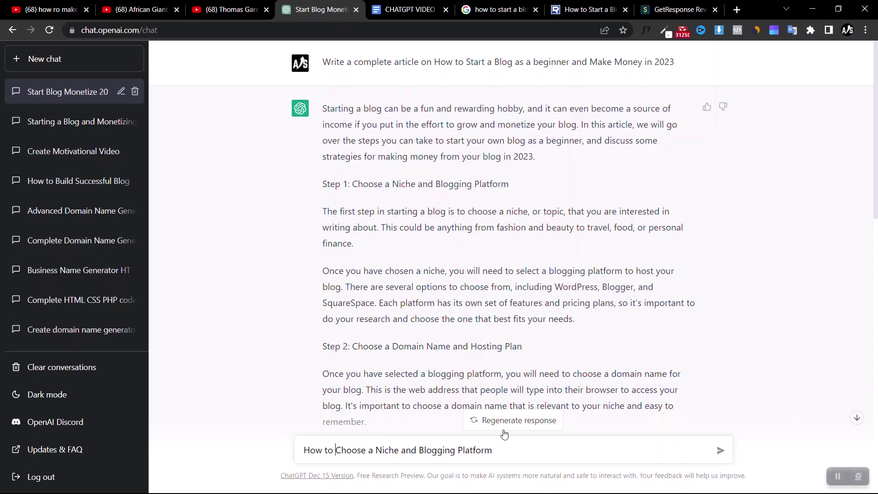
left_click(722, 453)
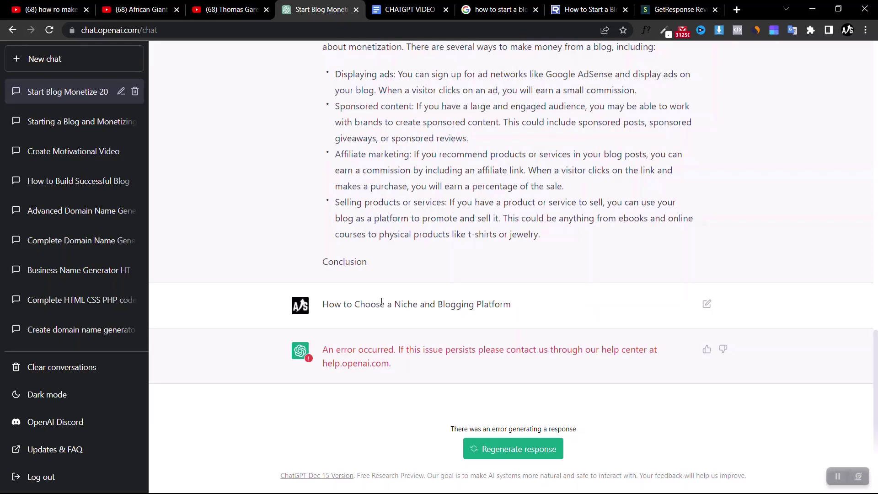
Copy the generated article from its introduction through the last Step 6 bullet on selling products or services, leaving out "Conclusion".
scroll(382, 302, "up", 4)
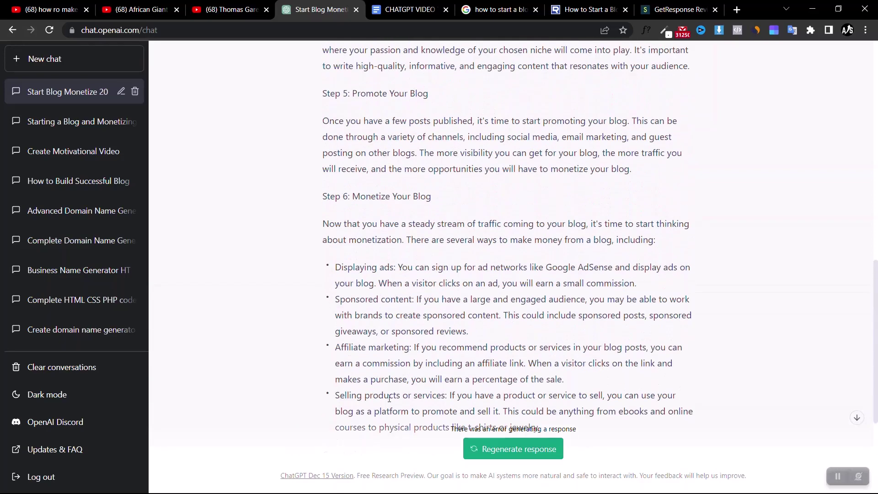
scroll(375, 375, "down", 4)
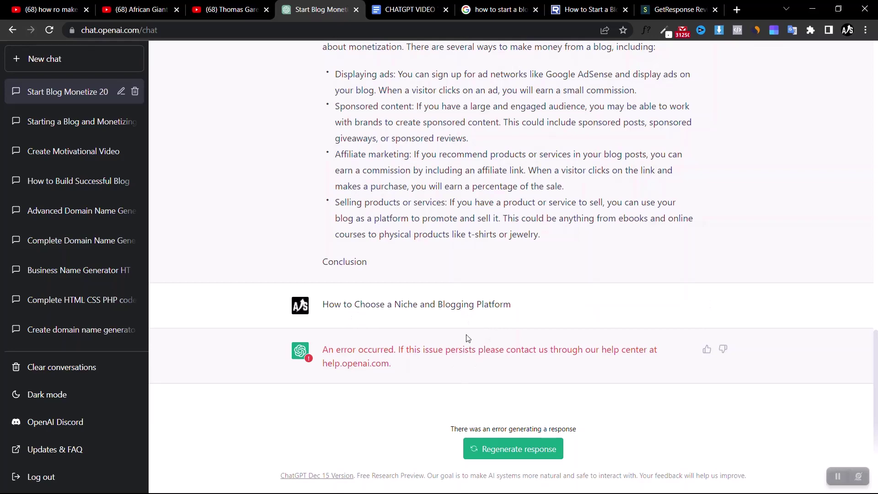
scroll(425, 320, "up", 2)
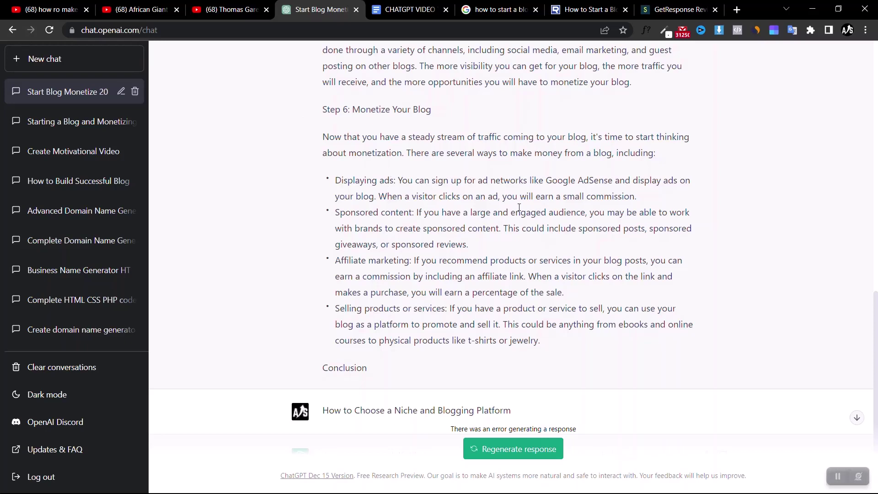
scroll(519, 207, "up", 20)
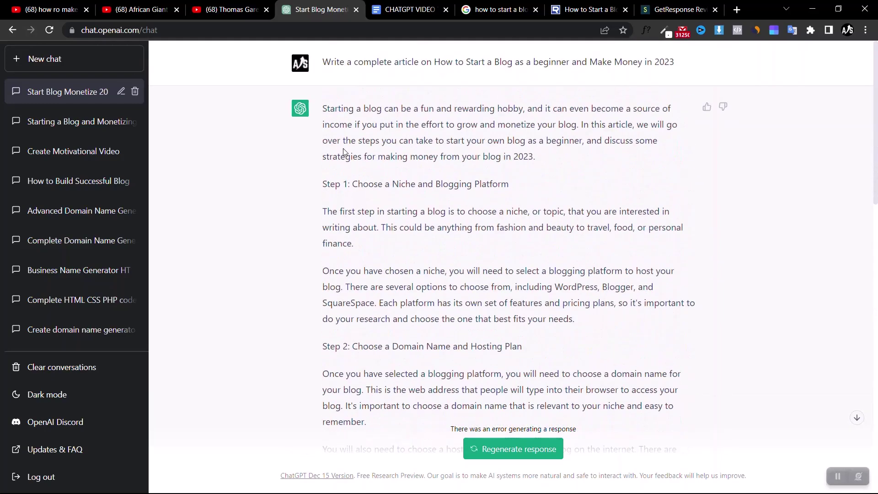
left_click_drag(323, 109, 545, 259)
scroll(461, 283, "down", 18)
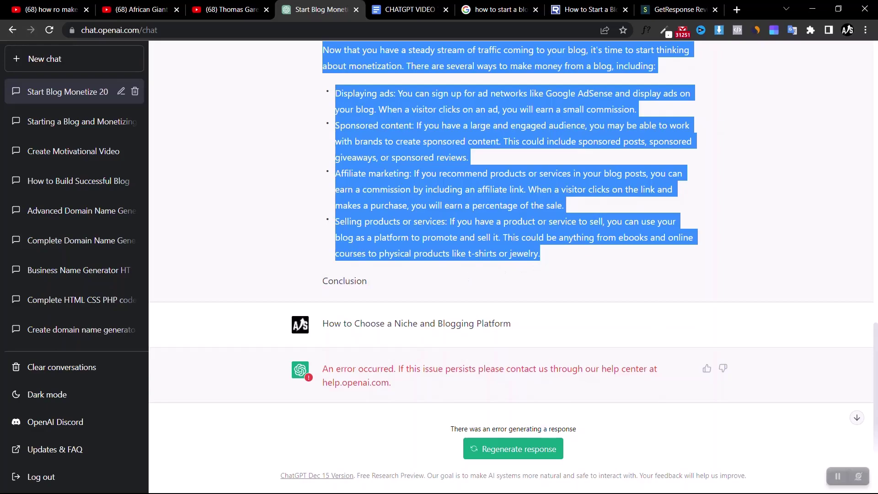
left_click(837, 476)
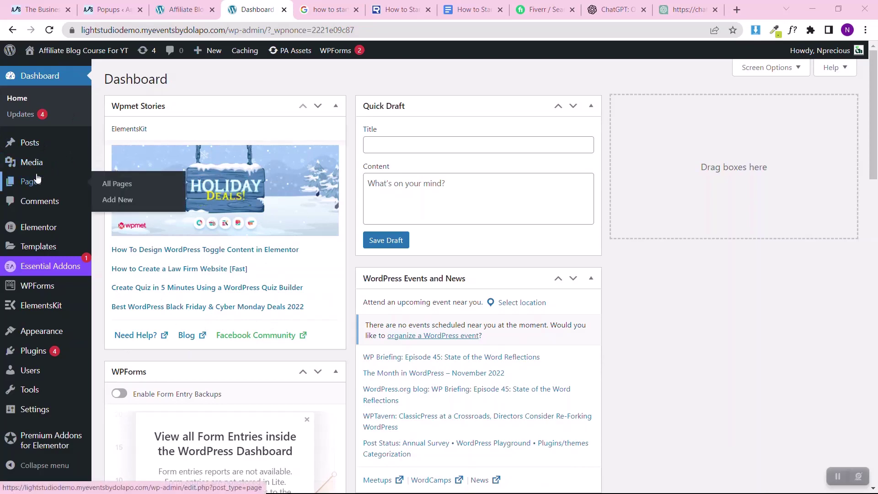
In the WordPress admin's posts list, open a new post in a separate tab and paste the copied article into its body.
mouse_move(48, 145)
left_click(108, 145)
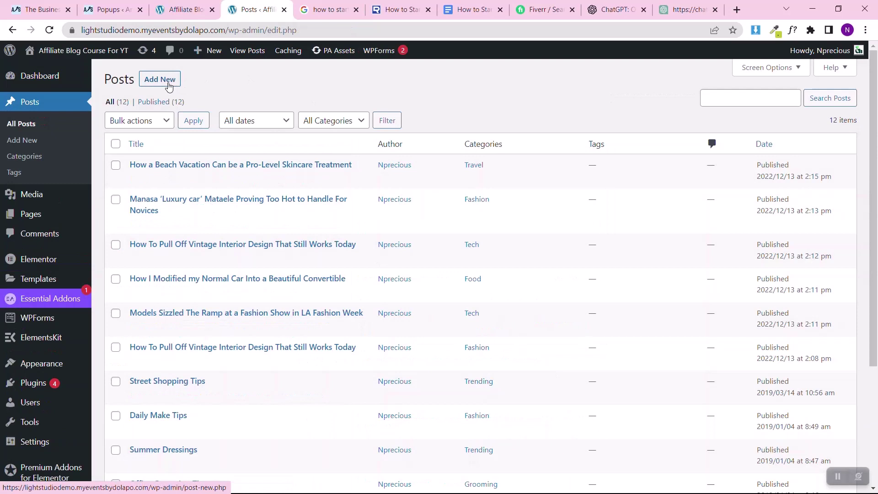
right_click(169, 86)
left_click(184, 88)
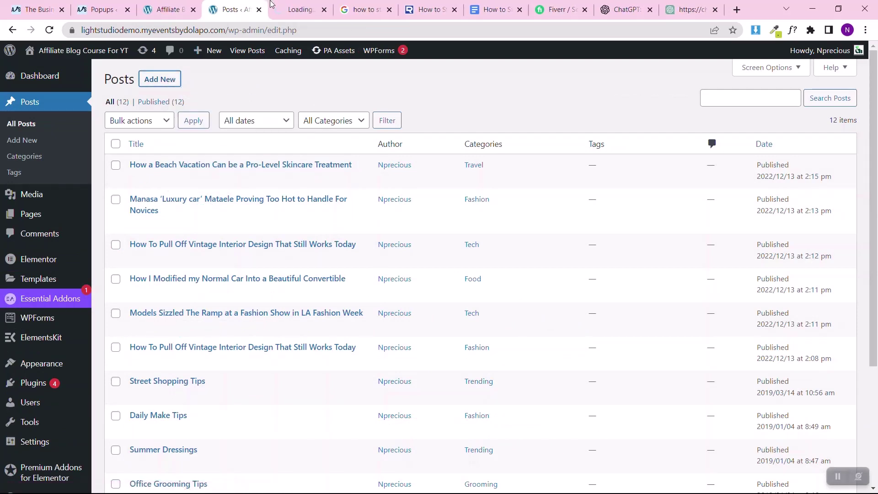
left_click(274, 7)
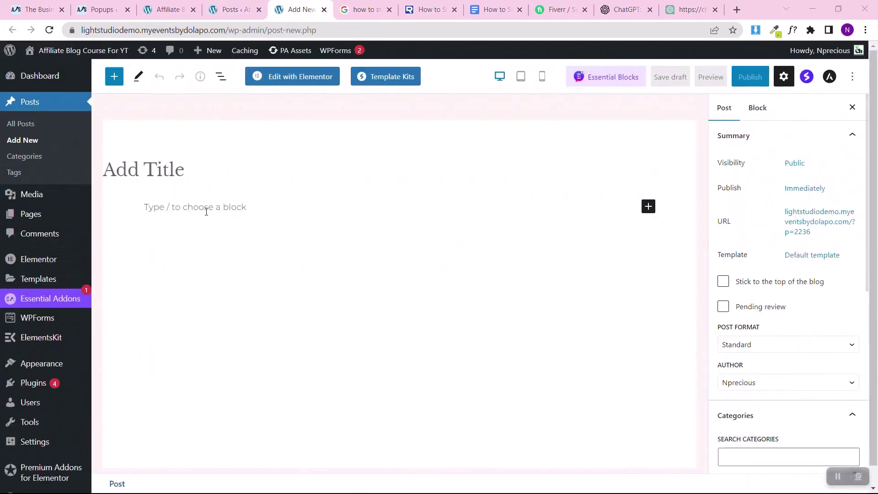
left_click(206, 210)
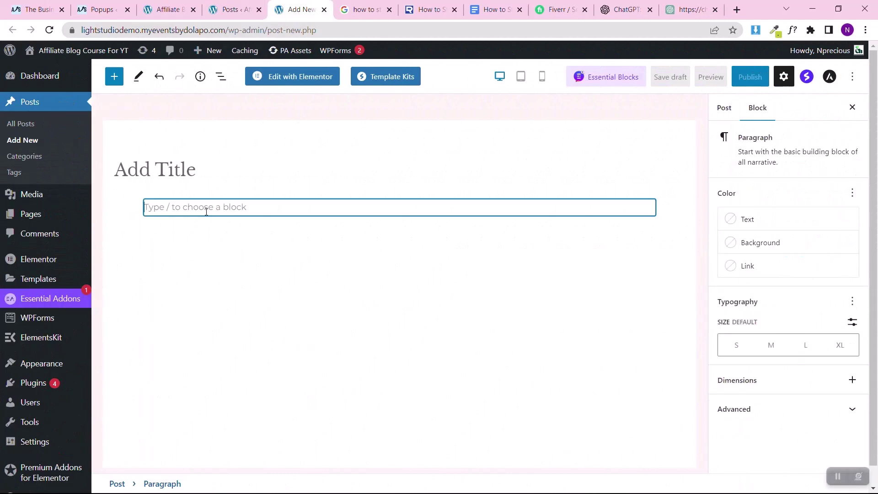
key("ctrl+v")
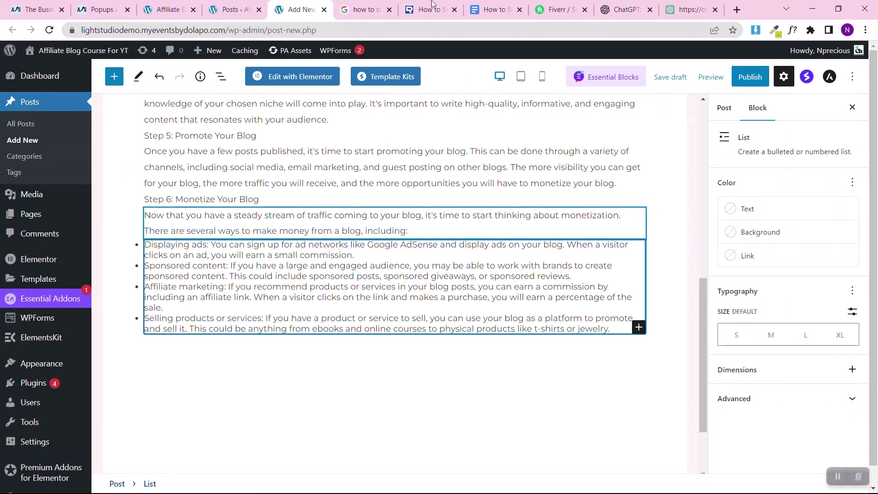
Switch to the Google Docs outline document and paste the copied article below the note about answering small blog questions.
left_click(489, 9)
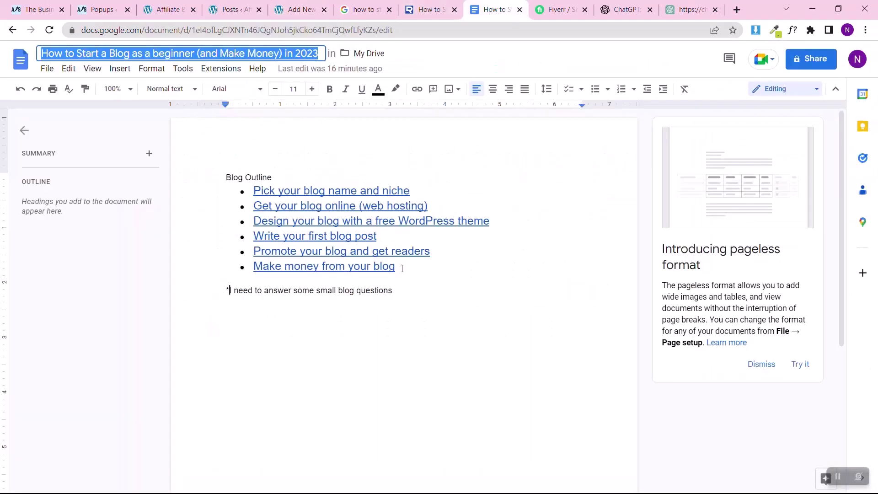
left_click(399, 288)
key("Return")
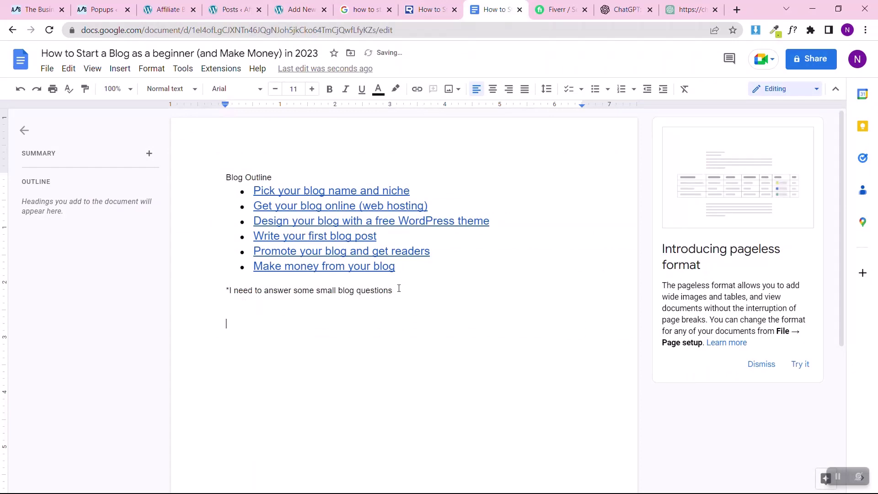
key("ctrl+v")
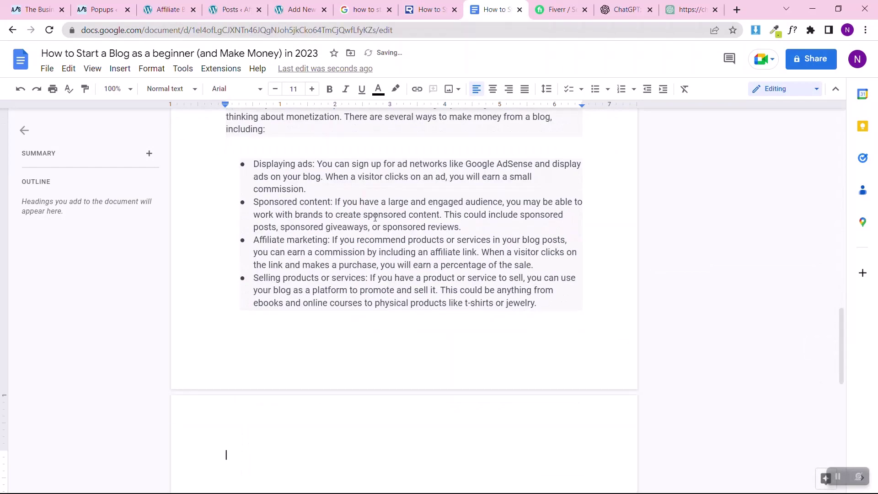
scroll(398, 288, "up", 6)
scroll(375, 218, "up", 10)
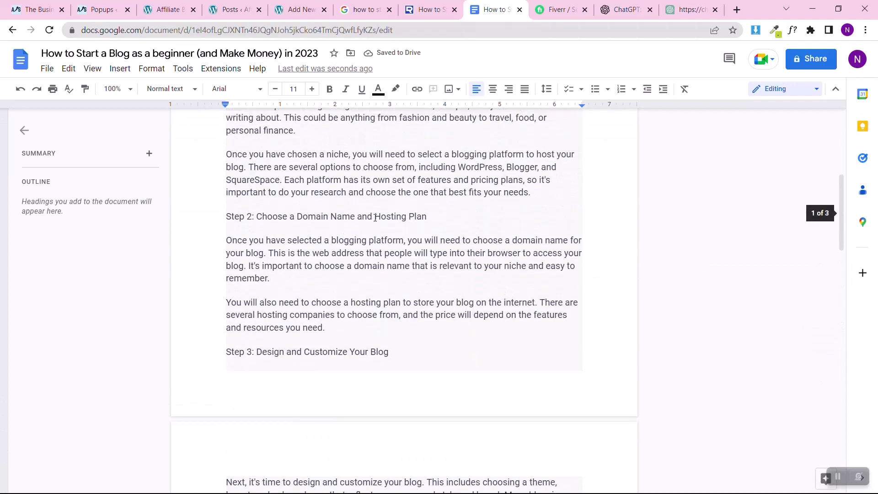
scroll(375, 218, "up", 2)
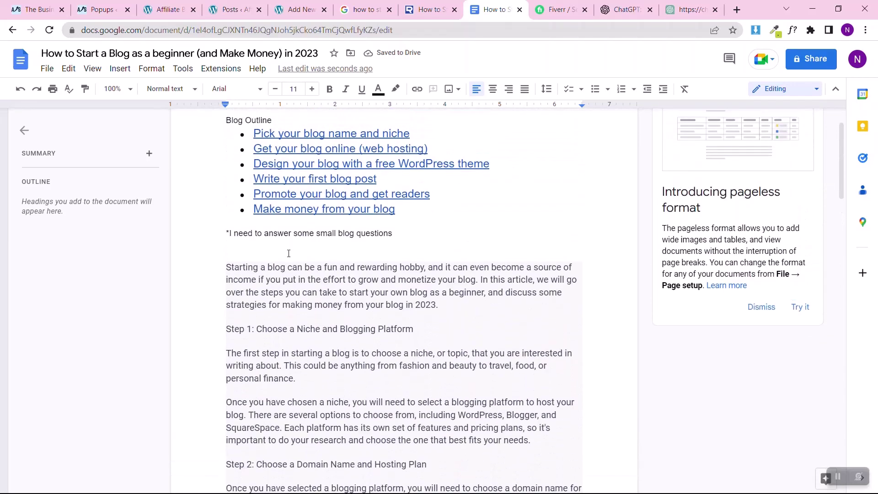
left_click(281, 267)
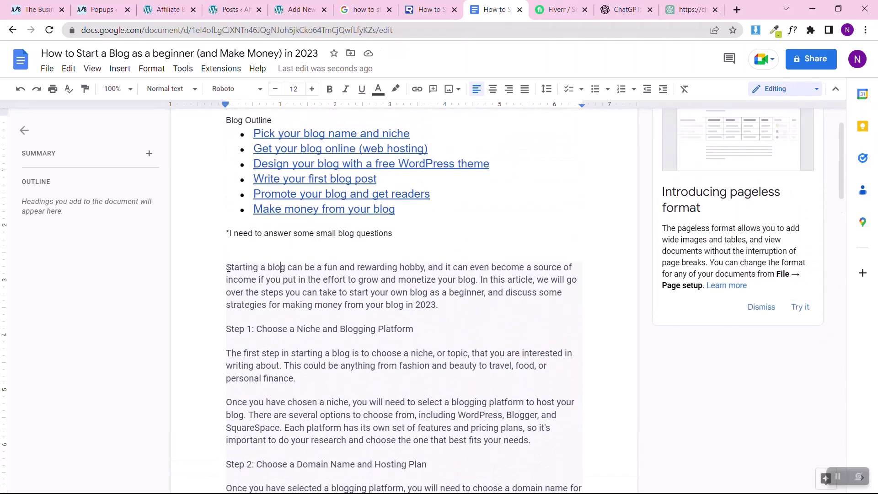
left_click_drag(228, 267, 426, 366)
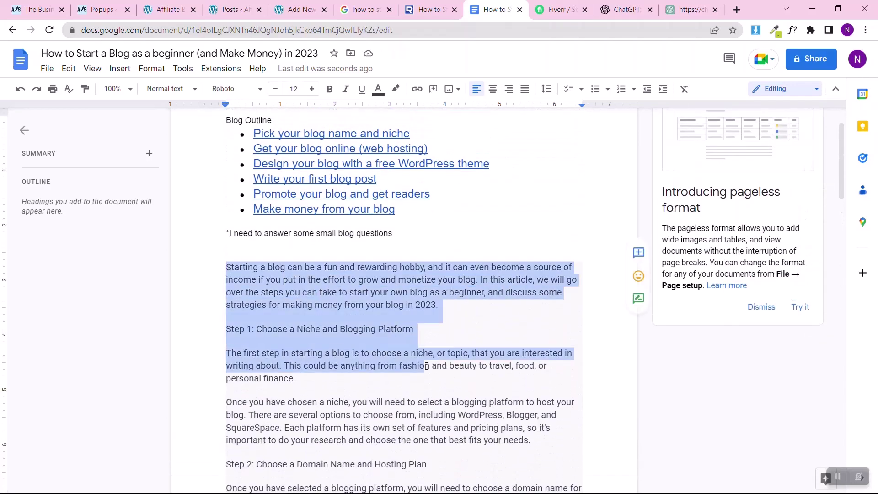
left_click(436, 305)
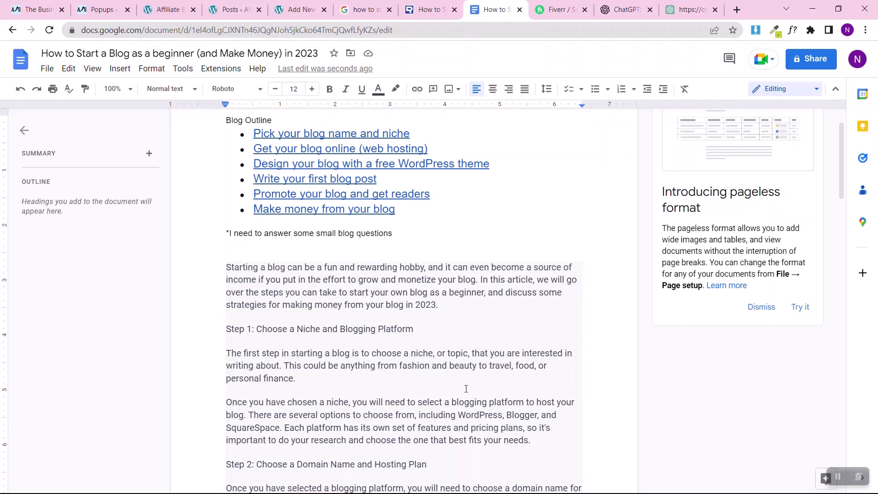
Copy the Google Docs document's title into the WordPress post's title: "How To Start A Blog As A Beginner (And Make Money) In 2023".
left_click(231, 10)
left_click(301, 10)
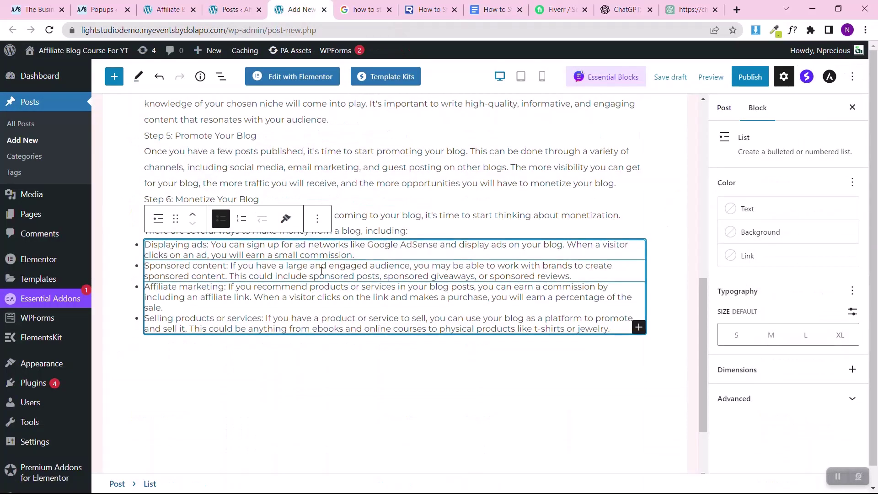
scroll(657, 175, "up", 10)
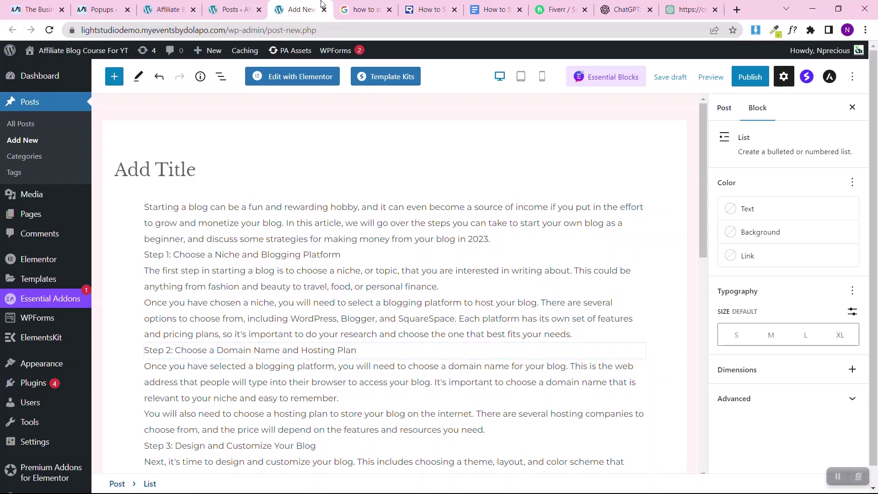
left_click(477, 5)
left_click_drag(476, 5, 346, 7)
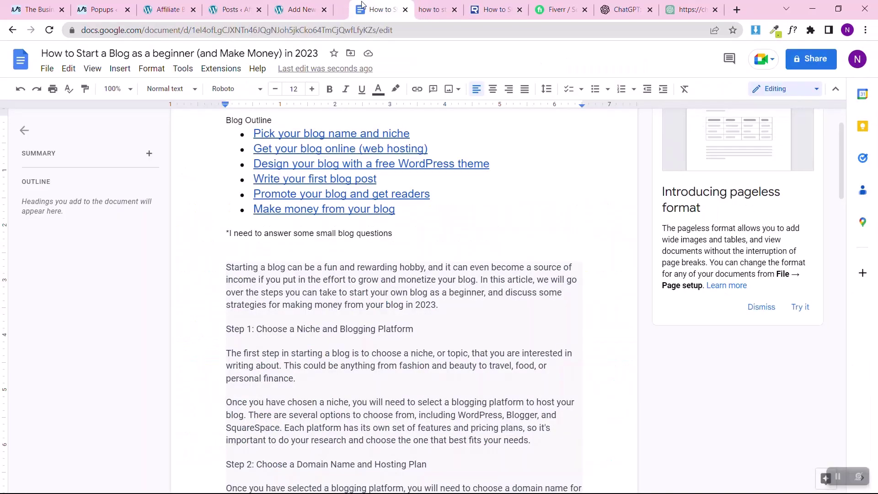
left_click(225, 53)
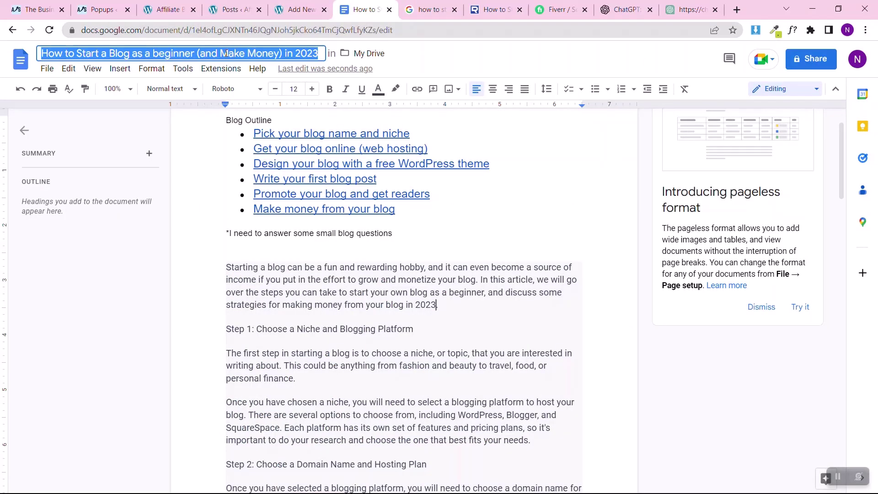
left_click(300, 9)
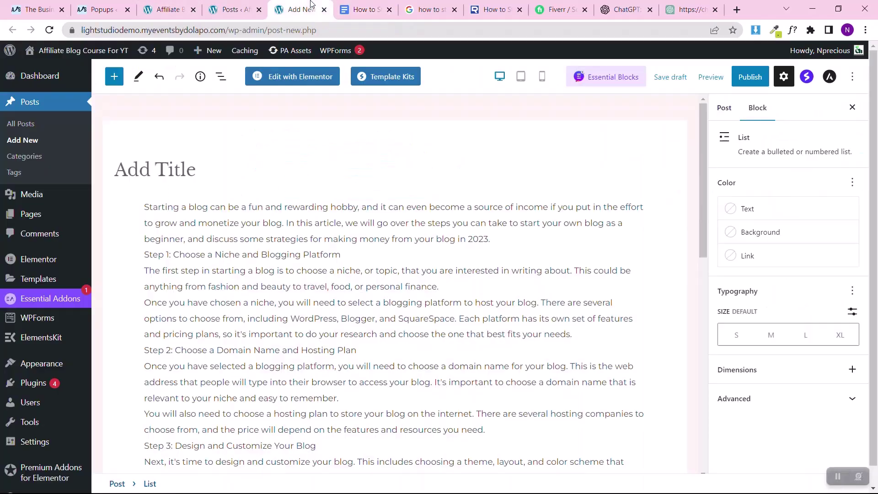
left_click(193, 159)
type("How To Start A Blog As A Beginner (And Make Money) In 2023")
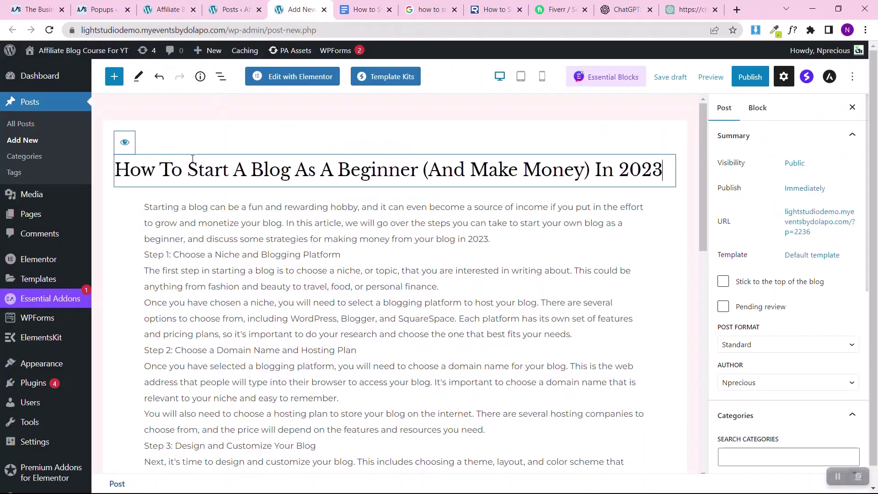
Add an empty paragraph after the first paragraph of the Step 2 section on the domain name and hosting plan.
left_click(216, 349)
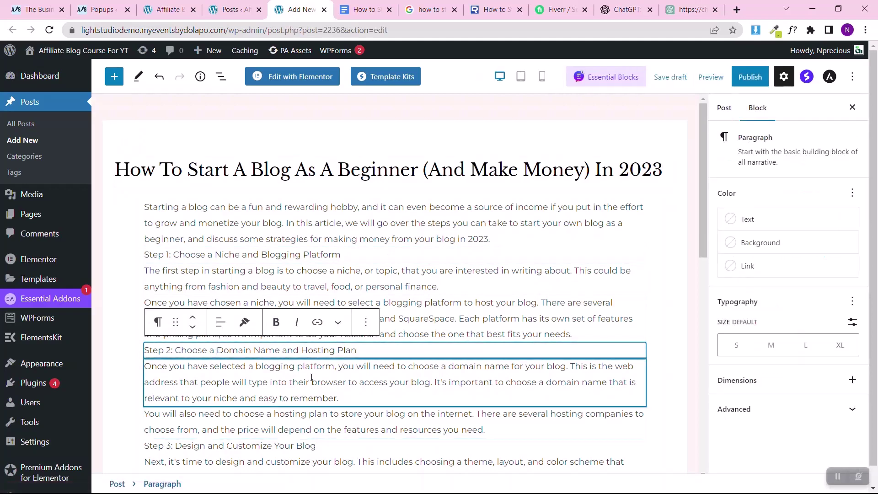
left_click(361, 396)
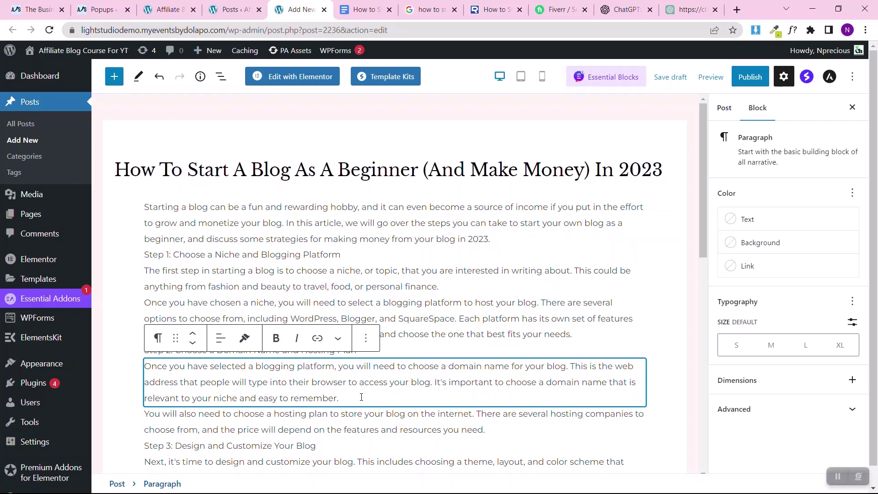
key("Return")
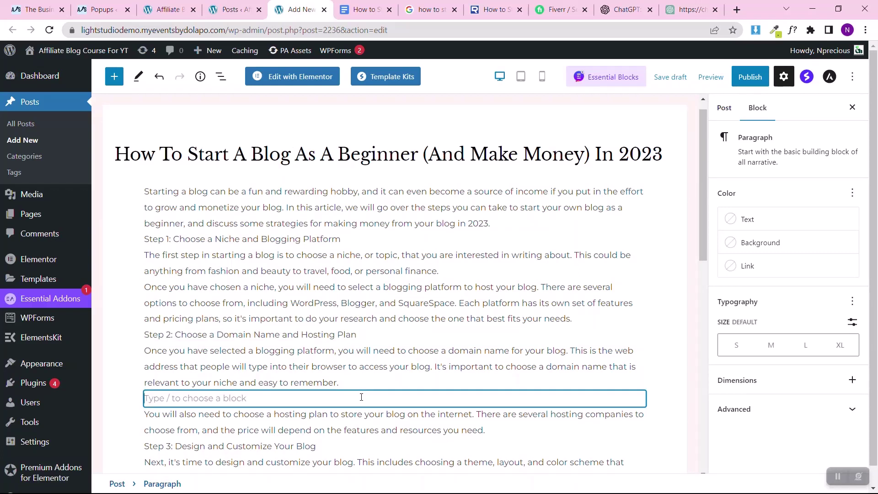
In ryrob.com's web hosting section, copy the linked line "Click here to head over to Bluehost and hit the green "Get Started Now" button".
left_click(492, 9)
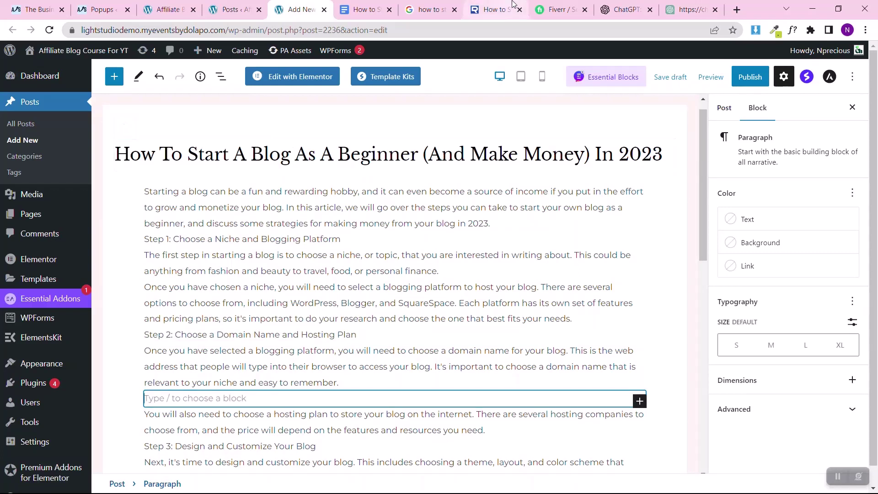
left_click_drag(492, 10, 373, 5)
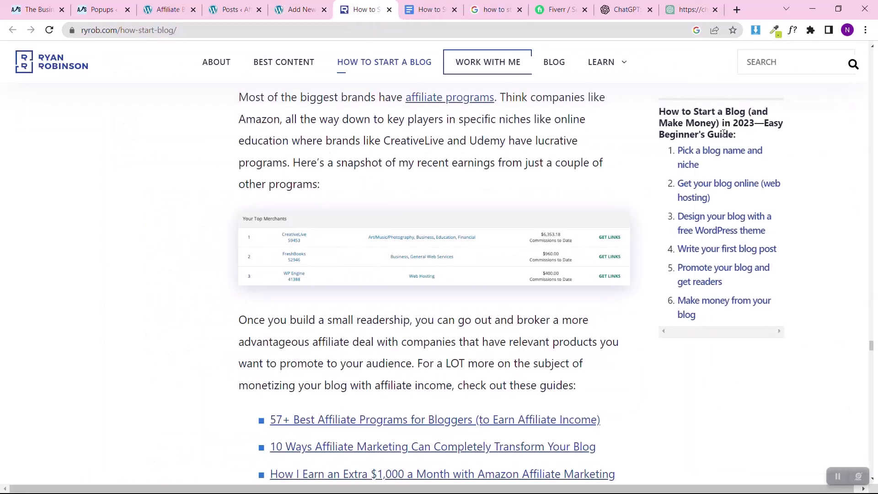
left_click(744, 189)
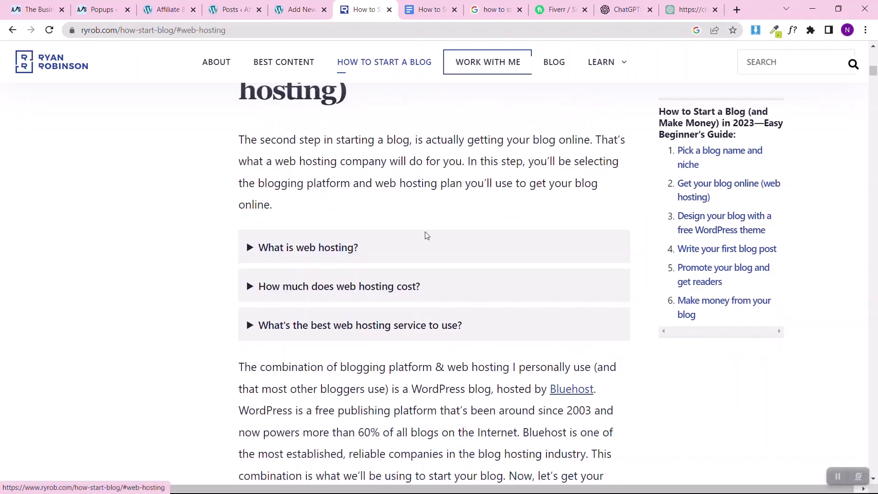
scroll(142, 331, "down", 4)
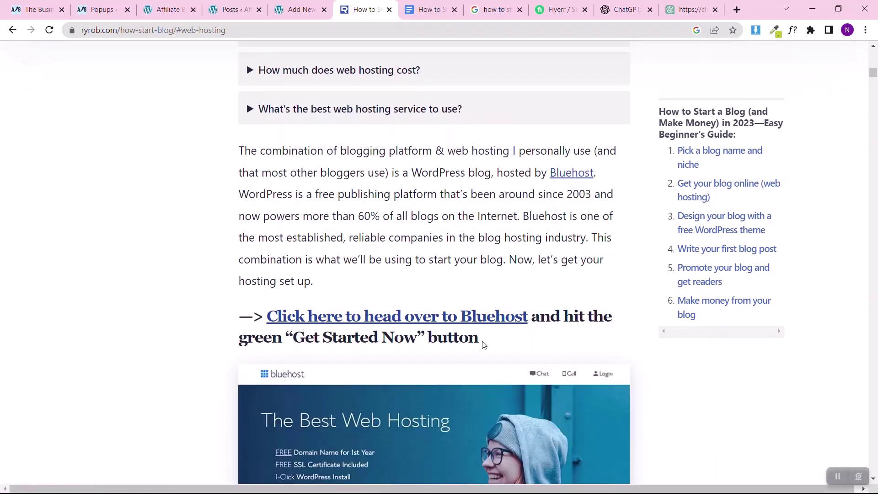
left_click_drag(479, 339, 269, 315)
key("ctrl+c")
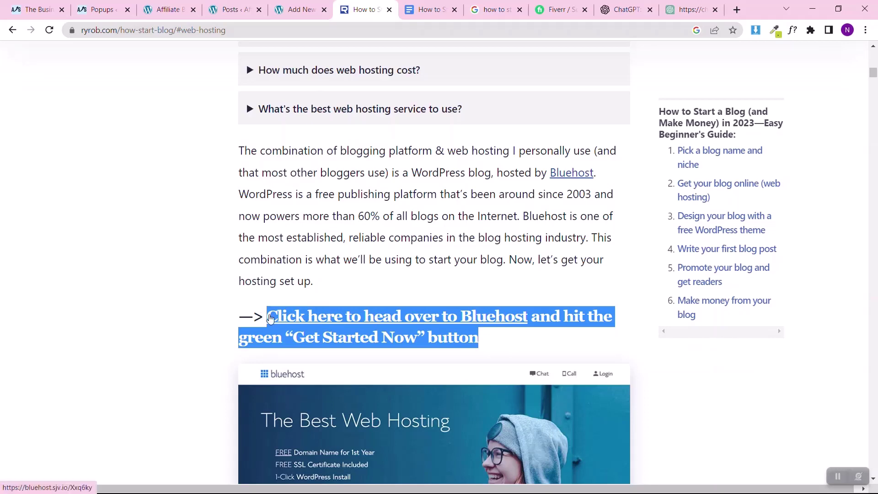
scroll(172, 334, "down", 9)
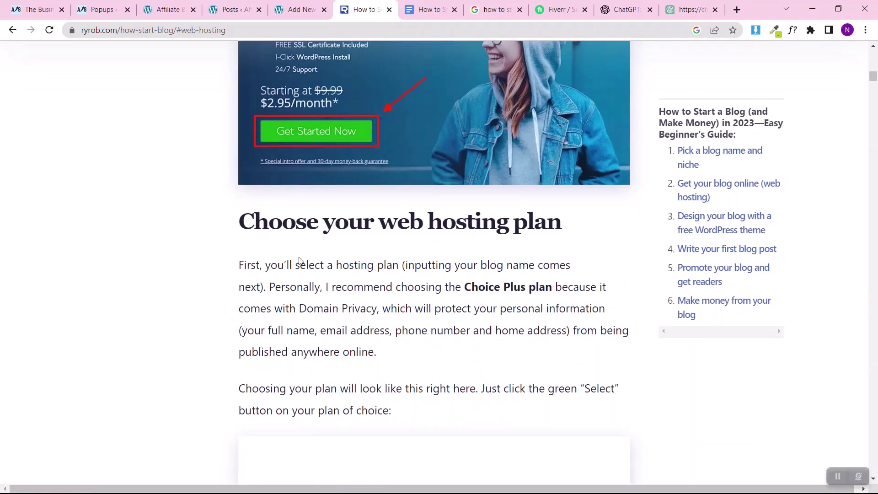
scroll(299, 261, "up", 5)
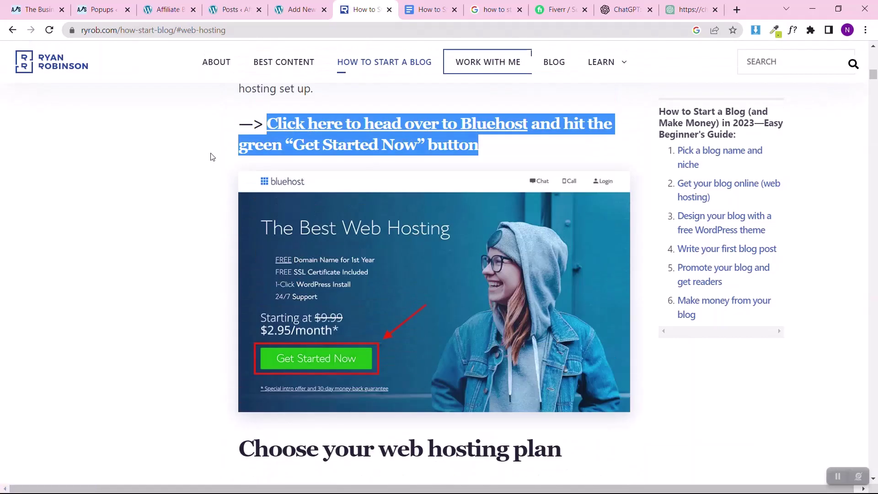
left_click(186, 161)
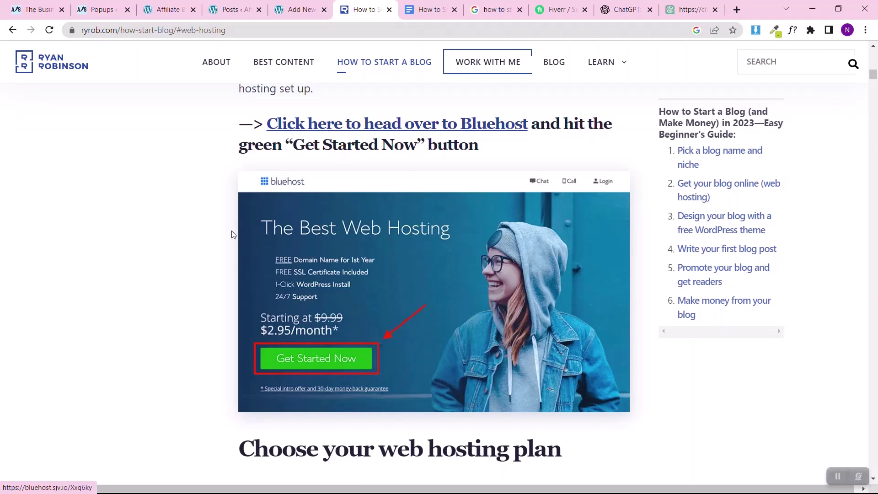
Paste the Bluehost call-to-action into the empty paragraph of the WordPress post's Step 2 section and add a blank paragraph below it.
left_click(297, 9)
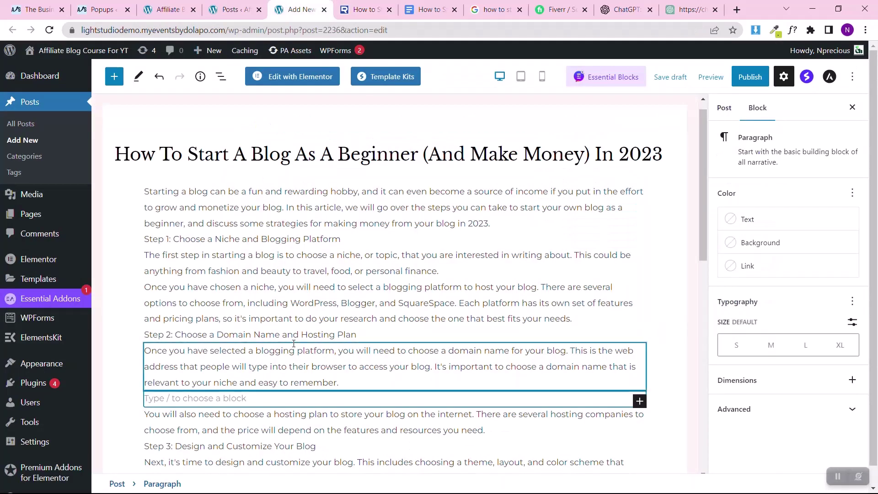
key("ctrl+v")
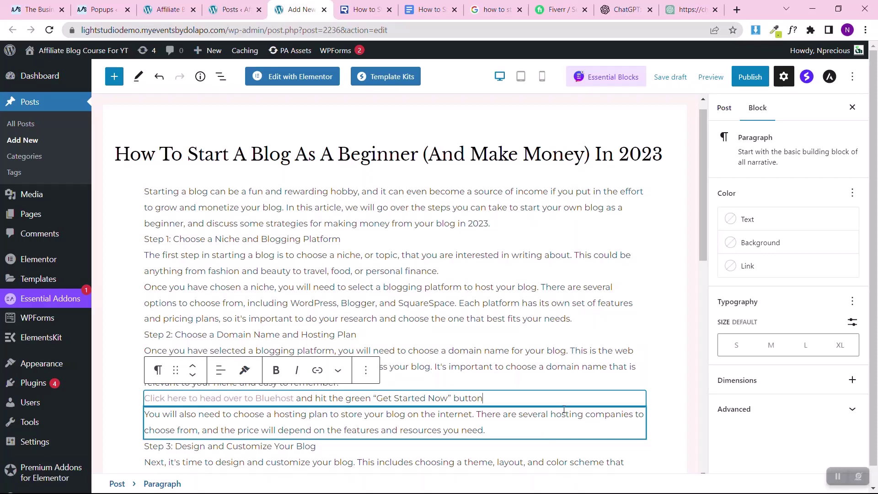
key("Return")
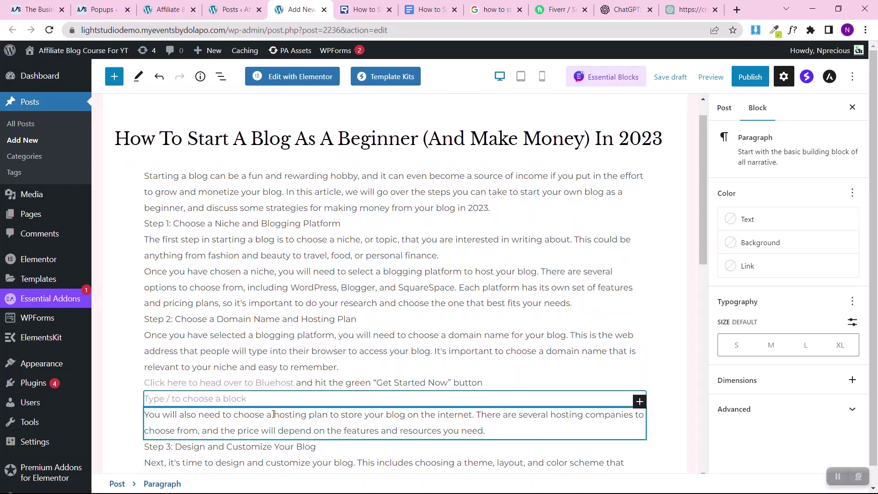
Examine ryrob.com's Bluehost banner and its sections on choosing a web hosting plan and picking a domain name.
left_click(359, 10)
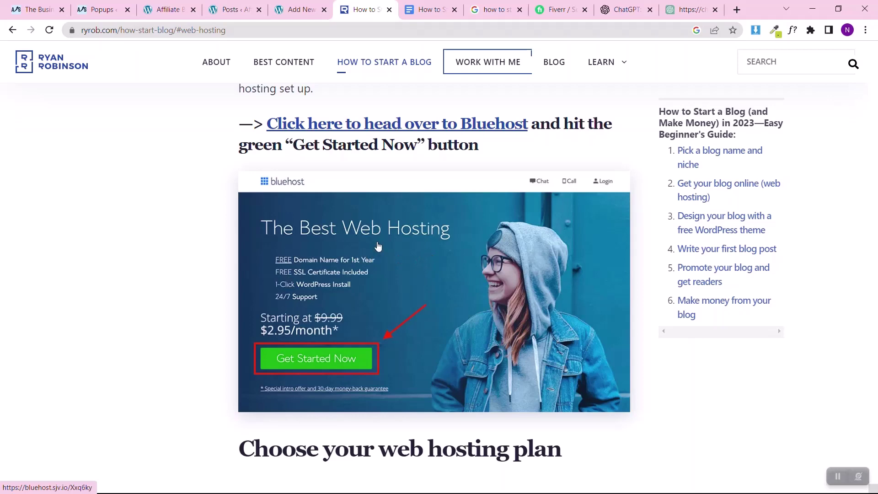
scroll(367, 303, "down", 6)
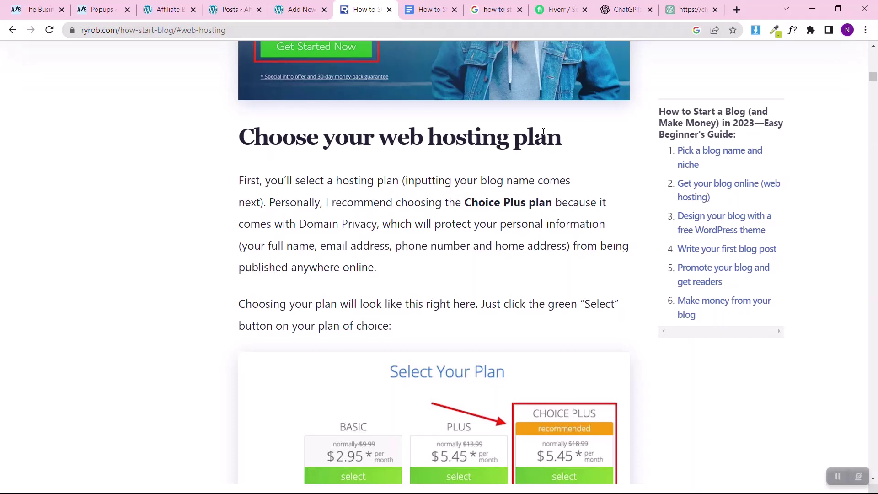
scroll(373, 263, "down", 10)
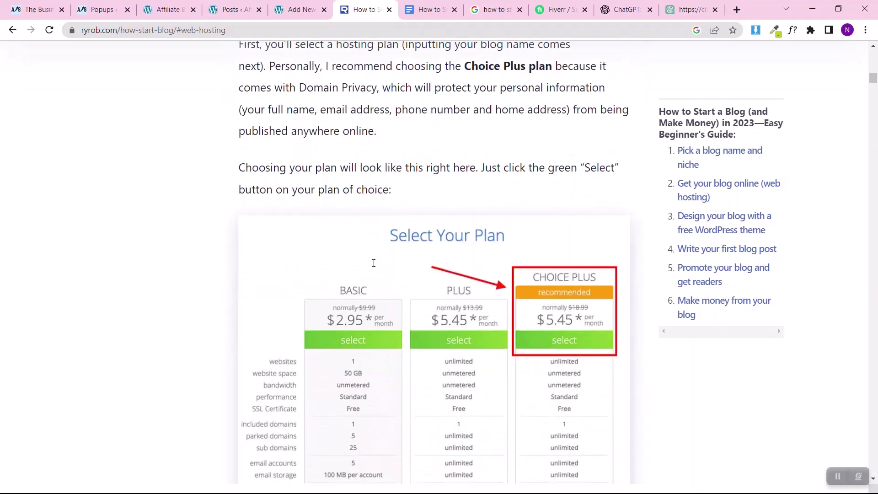
scroll(544, 147, "up", 2)
scroll(531, 180, "up", 3)
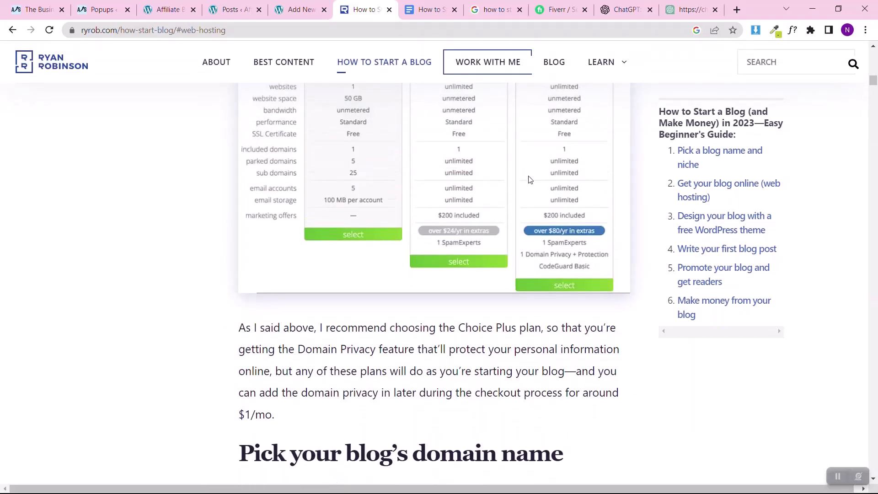
scroll(460, 229, "down", 4)
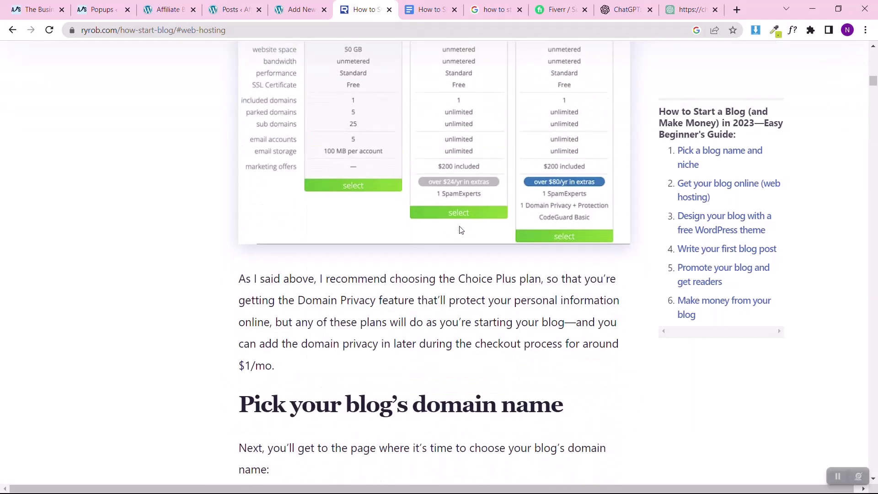
scroll(460, 230, "down", 4)
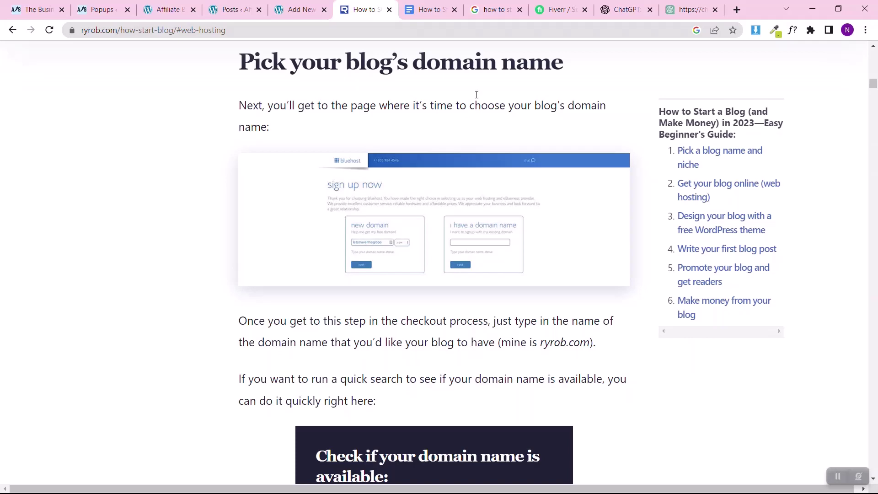
Search Google for "best email marketing platforms".
left_click(498, 10)
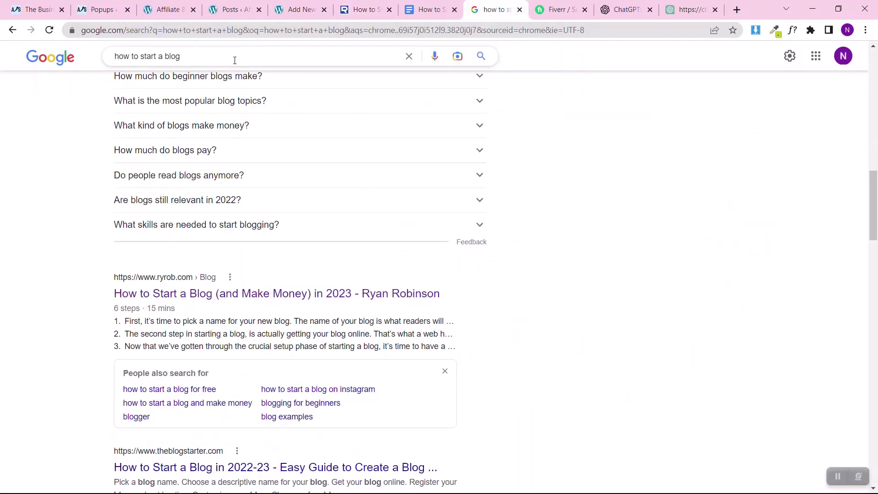
left_click(235, 60)
triple_click(235, 60)
type("best email")
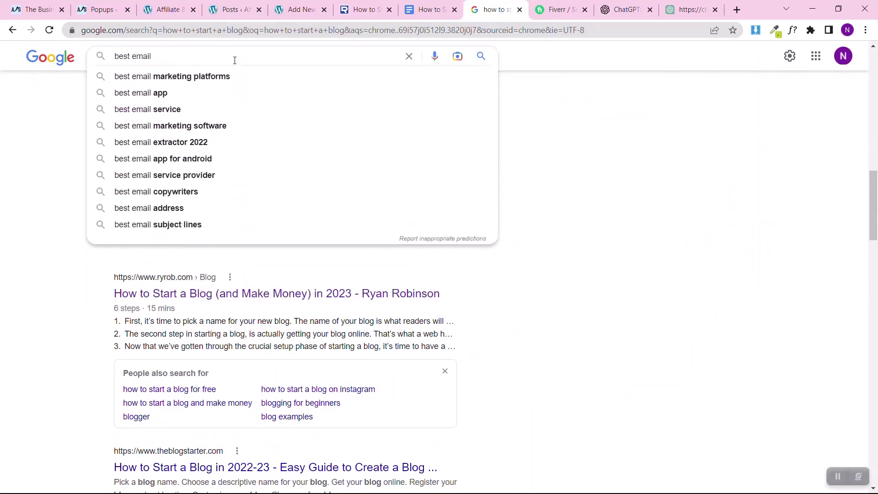
key("Down")
key("Return")
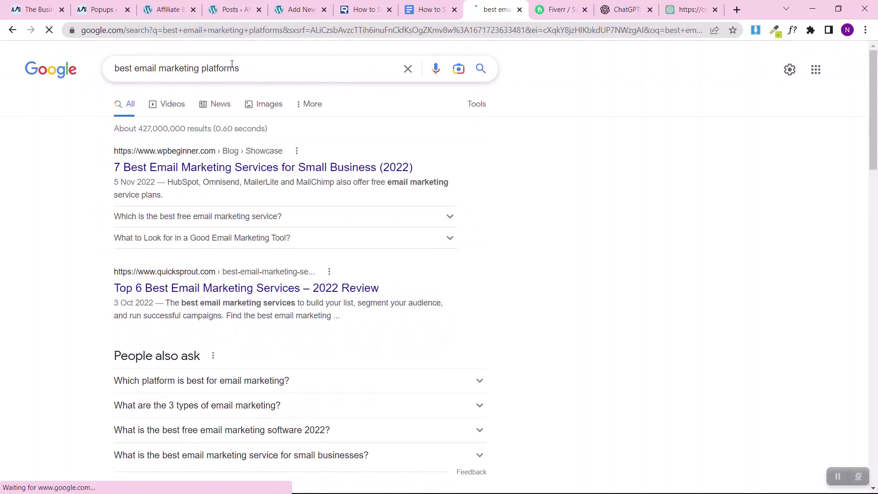
Reuse the Google query in a ChatGPT prompt reading "write an article on the best email marketing platforms" and submit it.
key("ctrl+a")
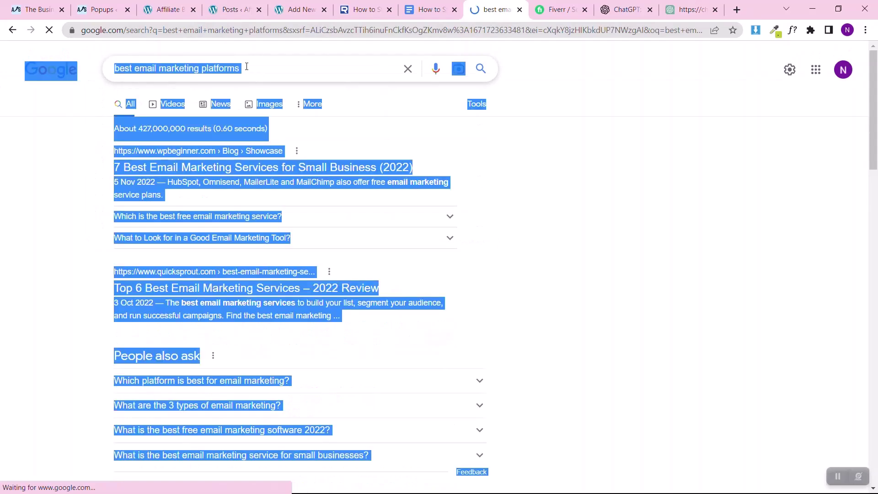
left_click(215, 118)
triple_click(270, 78)
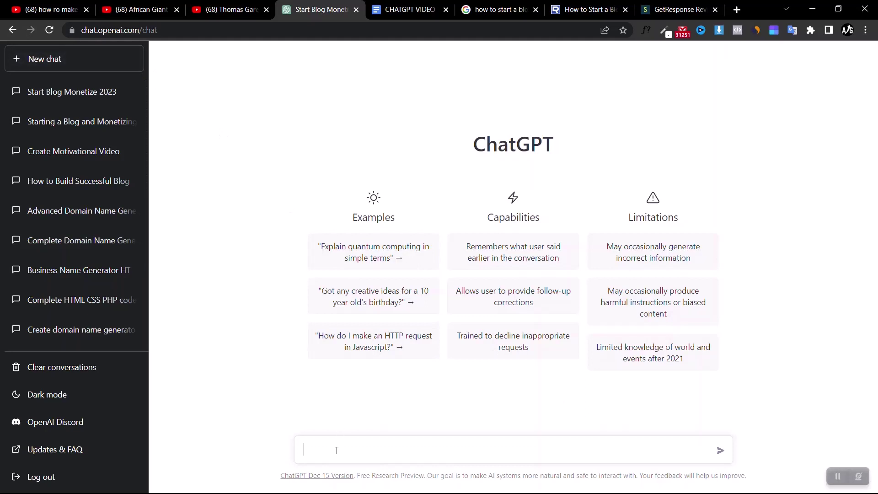
type("best email marketing platforms")
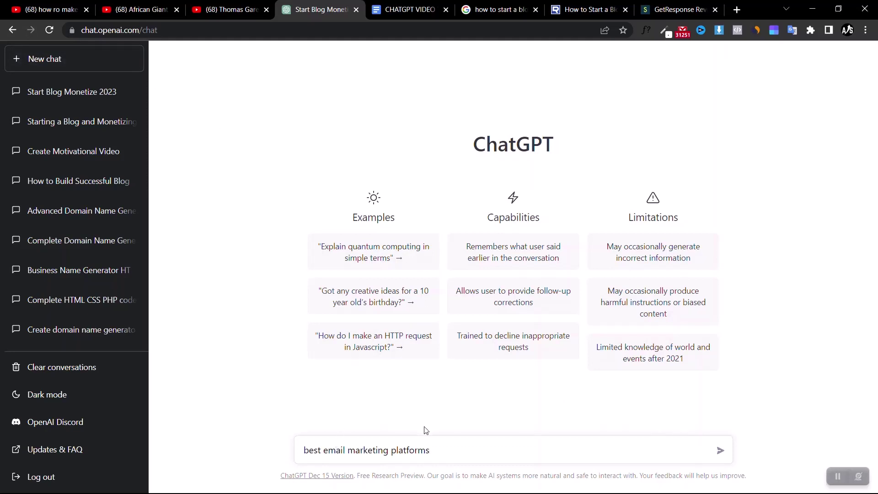
left_click(304, 450)
type("write an a")
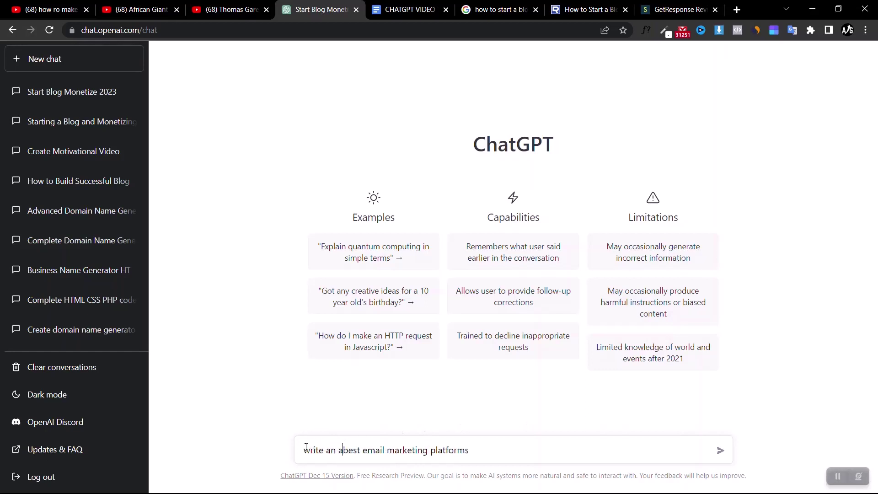
type("rticle on")
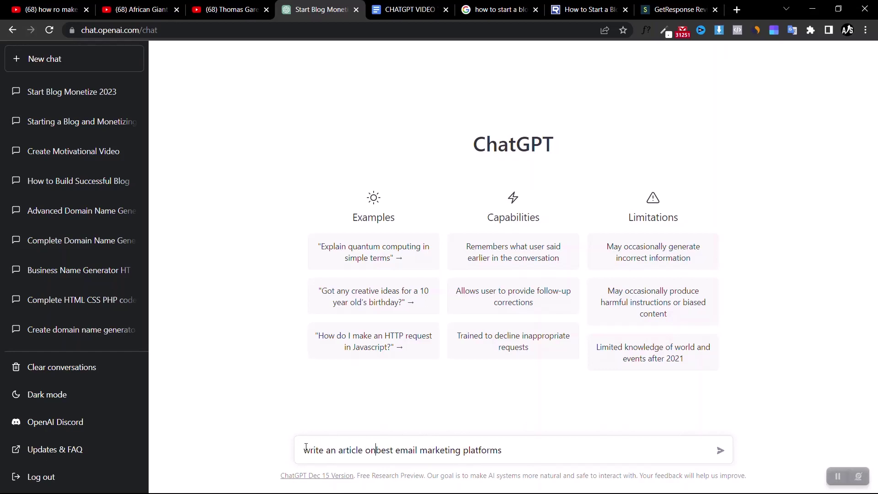
type(" the")
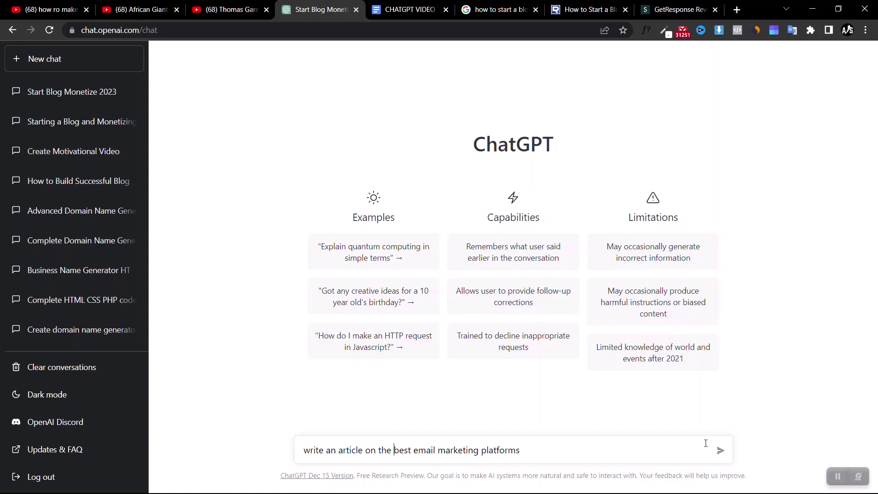
left_click(720, 450)
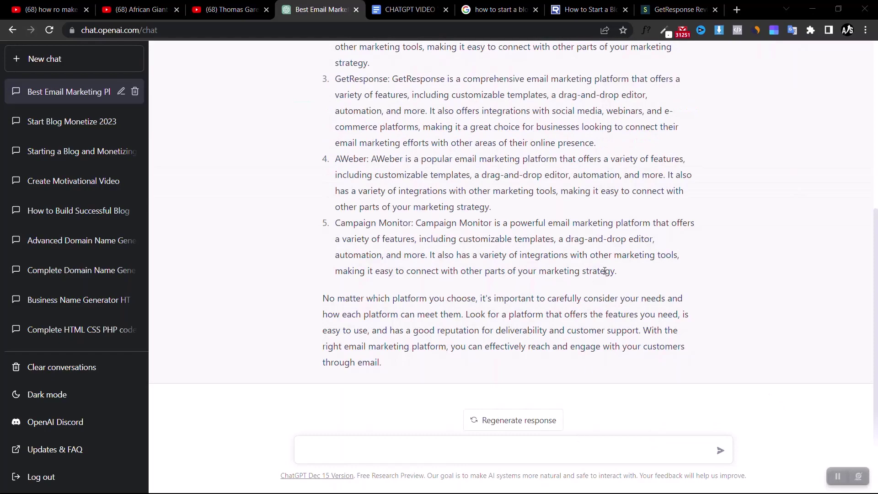
Copy "Mailchimp" from the generated platform list, submit it as a follow-up prompt, and review the reply.
scroll(604, 271, "up", 6)
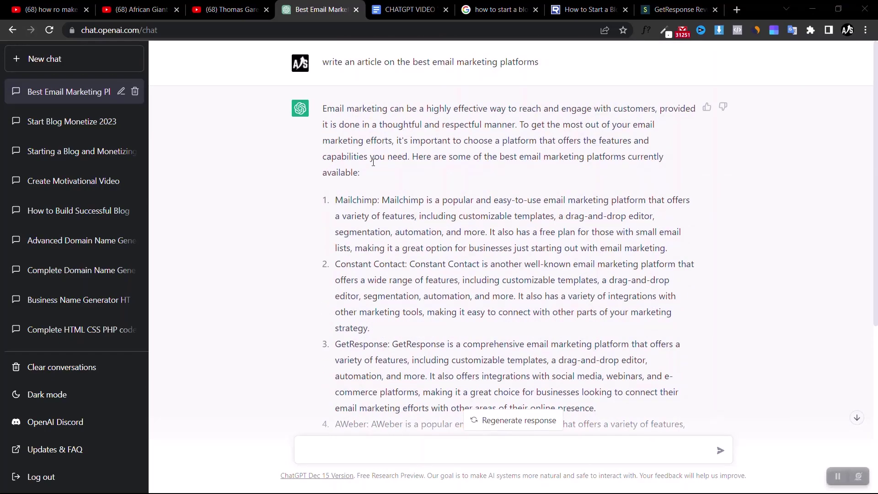
scroll(360, 204, "down", 6)
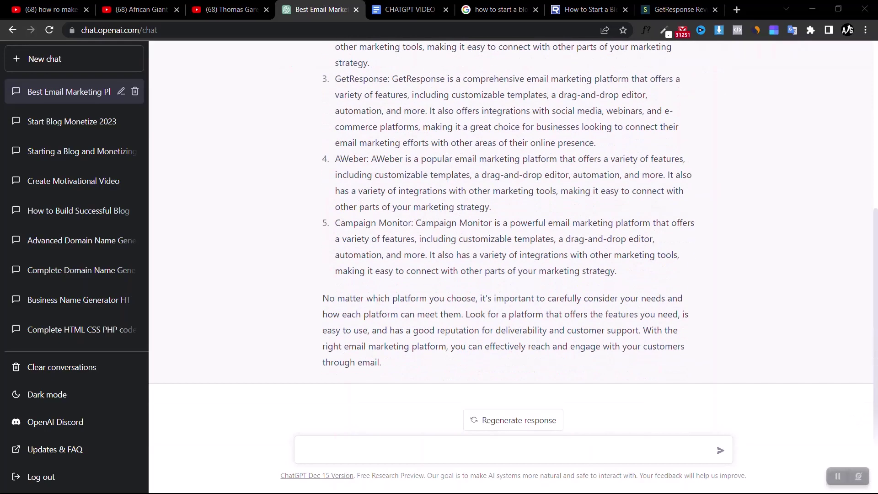
scroll(360, 205, "up", 5)
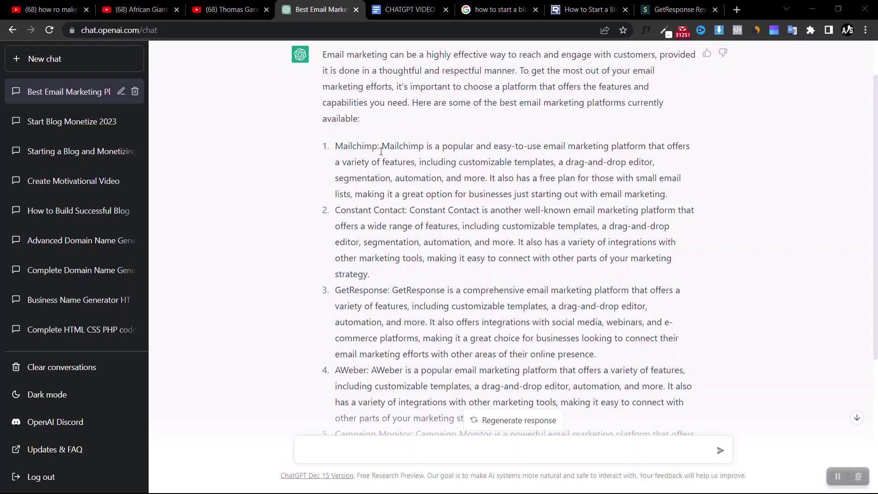
left_click_drag(378, 149, 335, 146)
key("ctrl+c")
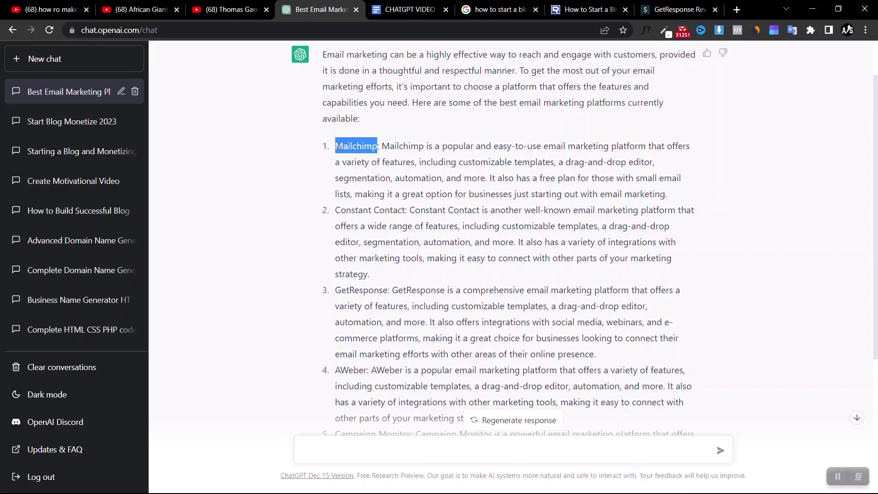
left_click(387, 448)
key("ctrl+v")
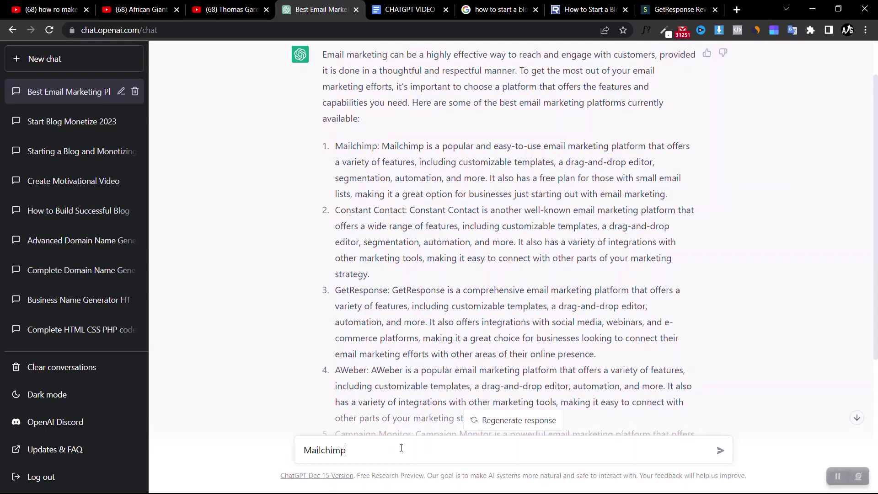
left_click(718, 450)
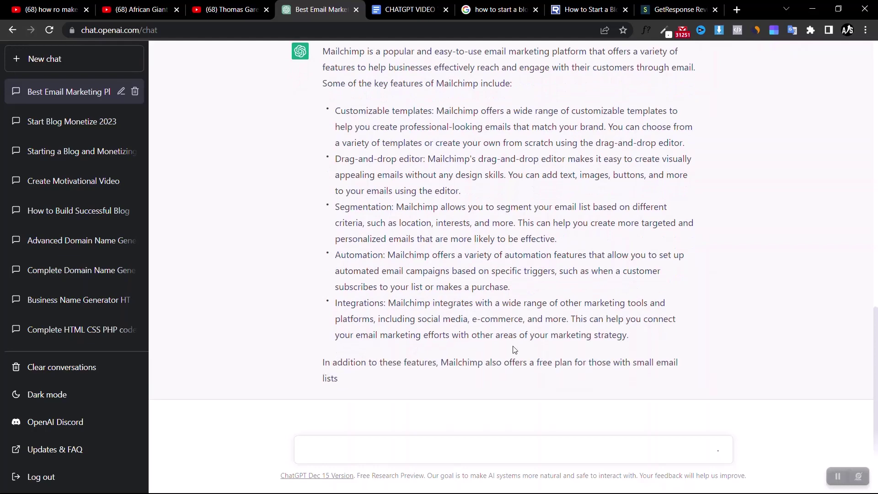
scroll(551, 182, "up", 3)
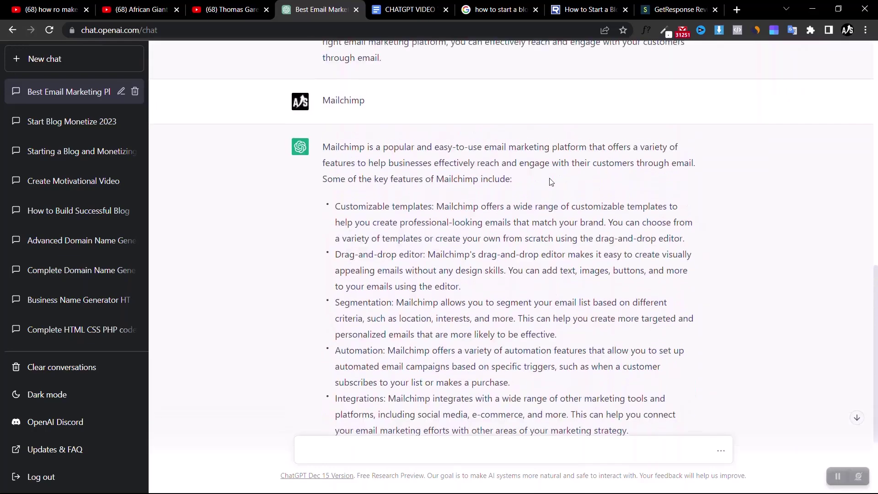
scroll(407, 174, "down", 3)
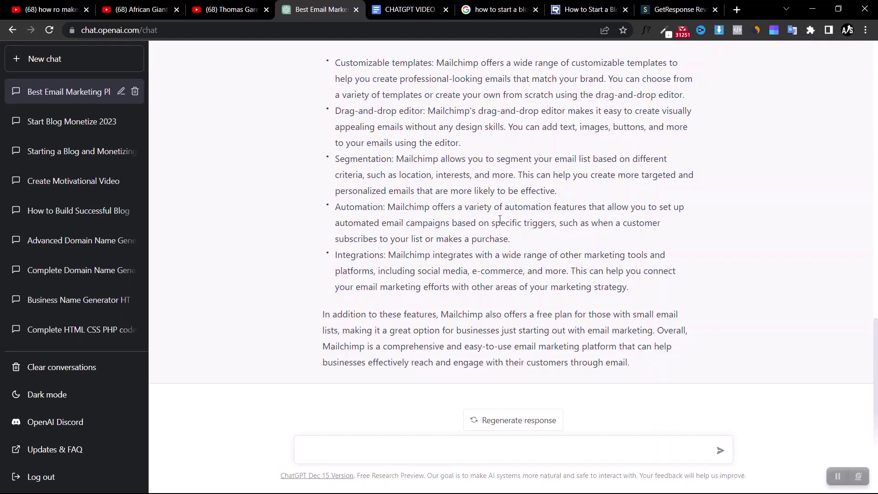
scroll(585, 249, "up", 3)
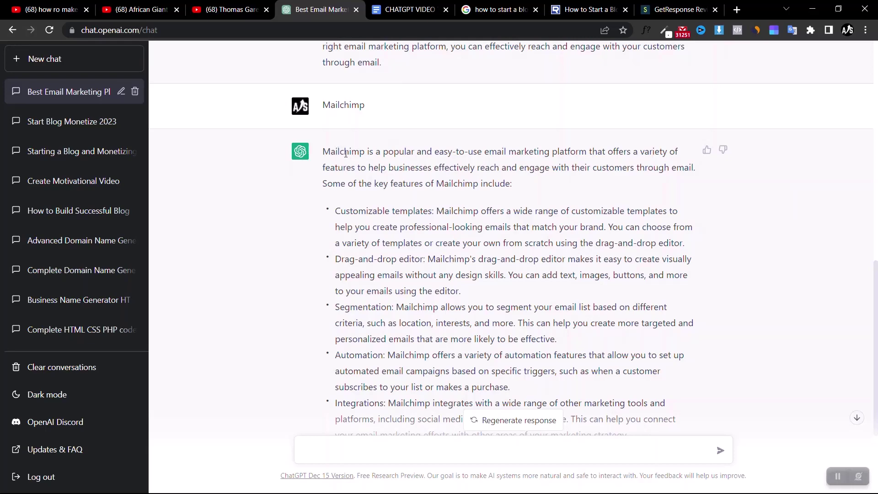
scroll(478, 243, "down", 3)
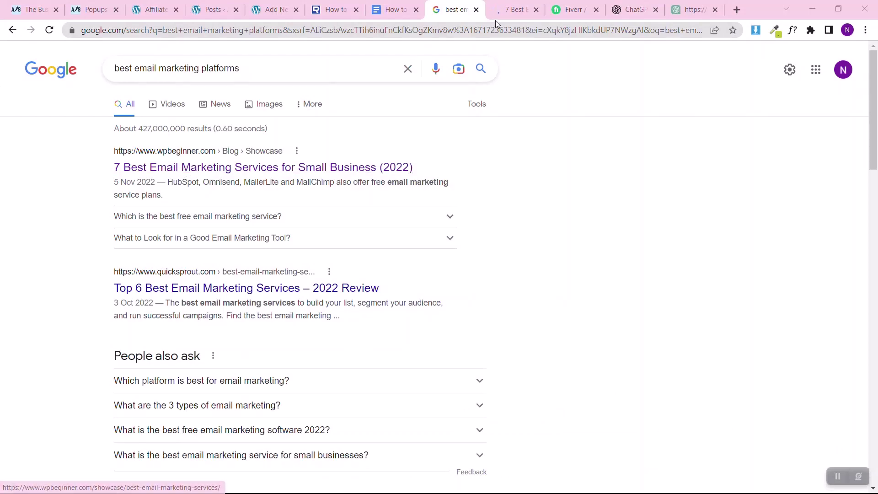
Examine the Constant Contact section of WPBeginner's article on the 7 best email marketing services and its affiliate links.
left_click(498, 13)
scroll(16, 287, "down", 1)
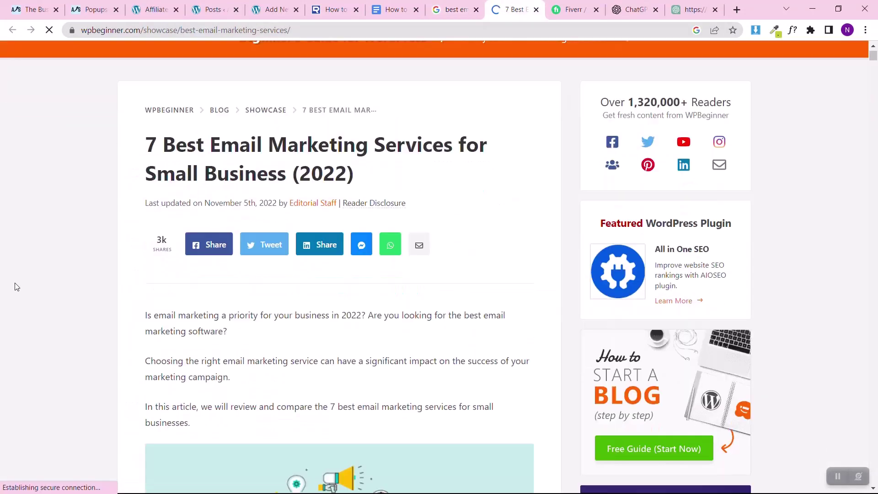
scroll(15, 287, "down", 18)
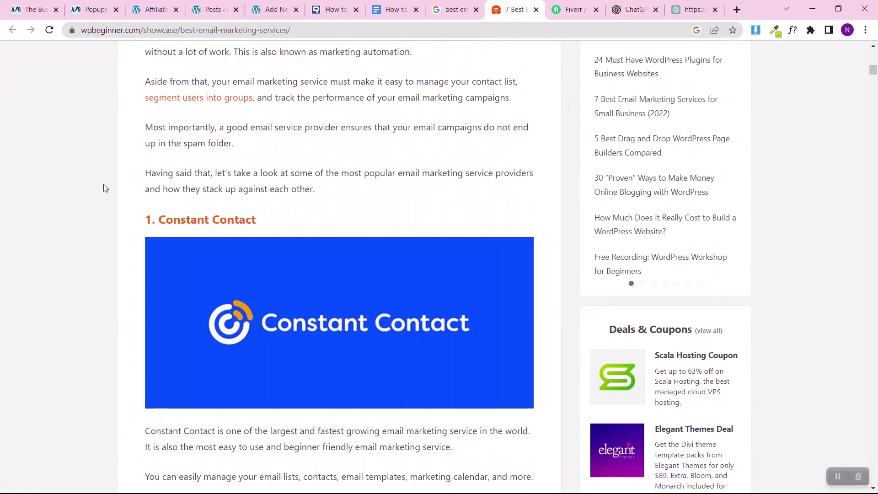
scroll(122, 252, "down", 5)
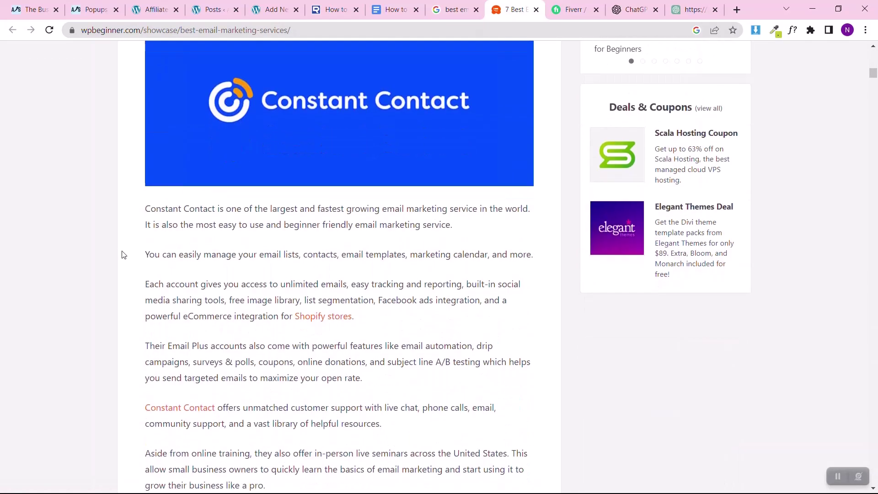
scroll(122, 255, "down", 4)
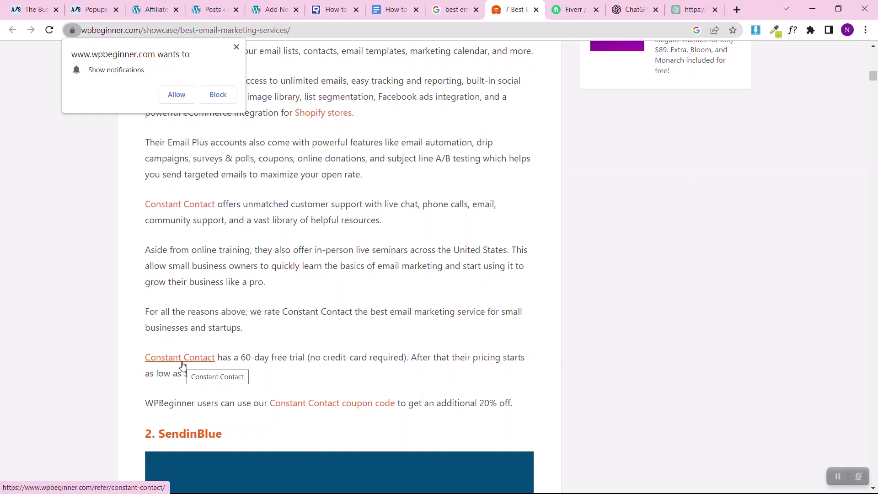
Copy the name "Constant Contact" from the article and search Google for "constant contact affiliate program" in a new browser tab.
left_click_drag(141, 204, 217, 204)
key("ctrl+c")
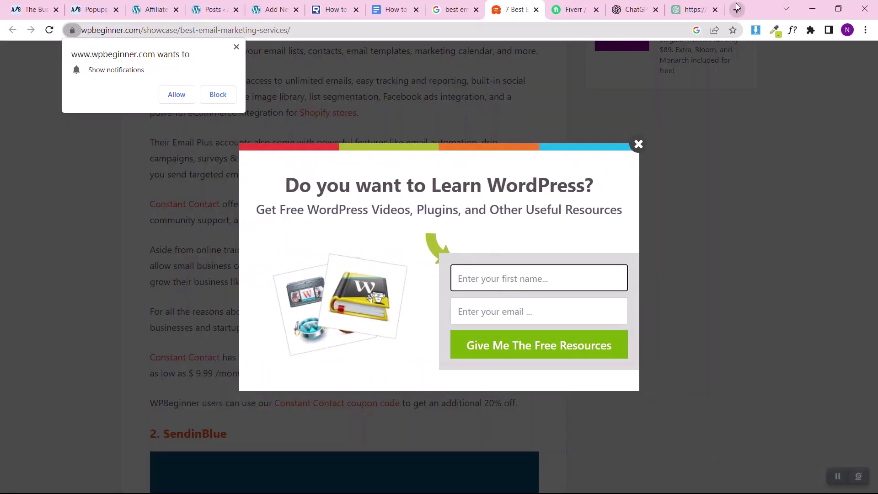
left_click(736, 2)
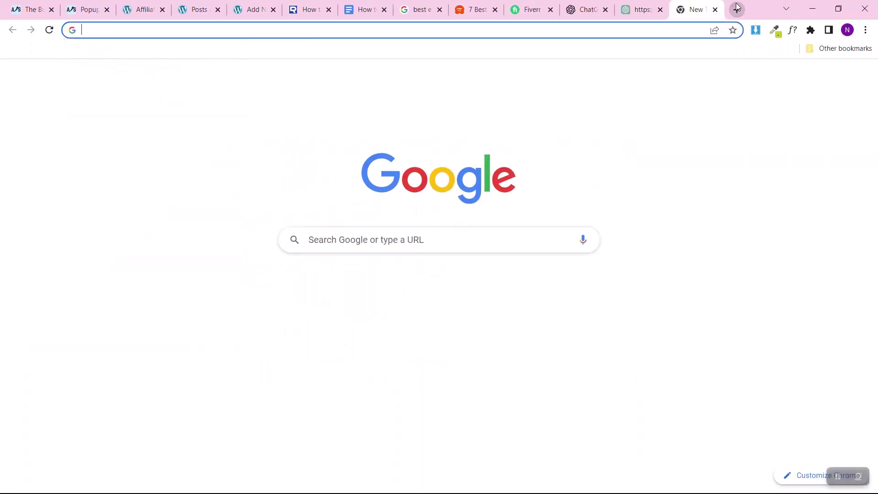
key("ctrl+v")
type("affil")
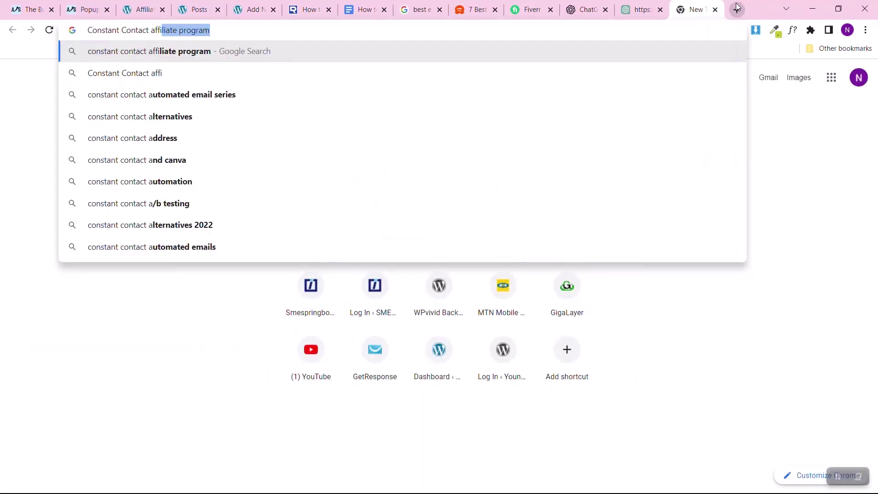
key("Return")
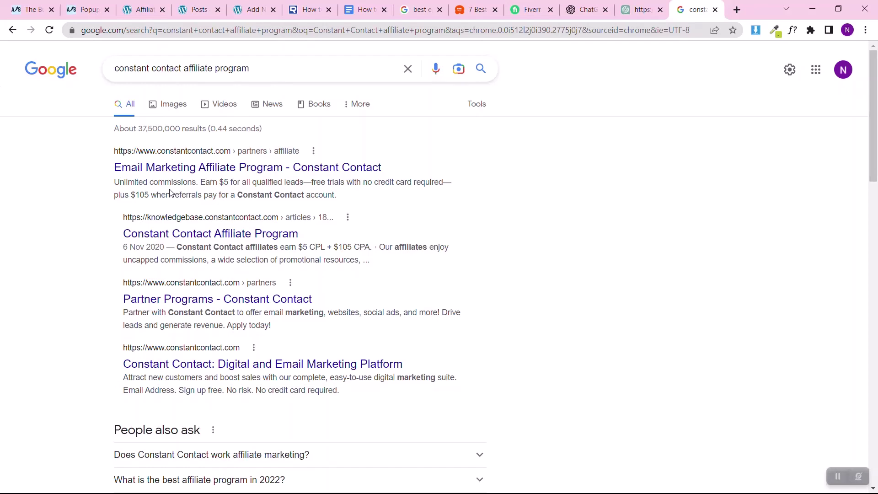
In the WordPress post, check the link behind "Click here to head over to Bluehost" by opening it, and close the opened page.
left_click(240, 6)
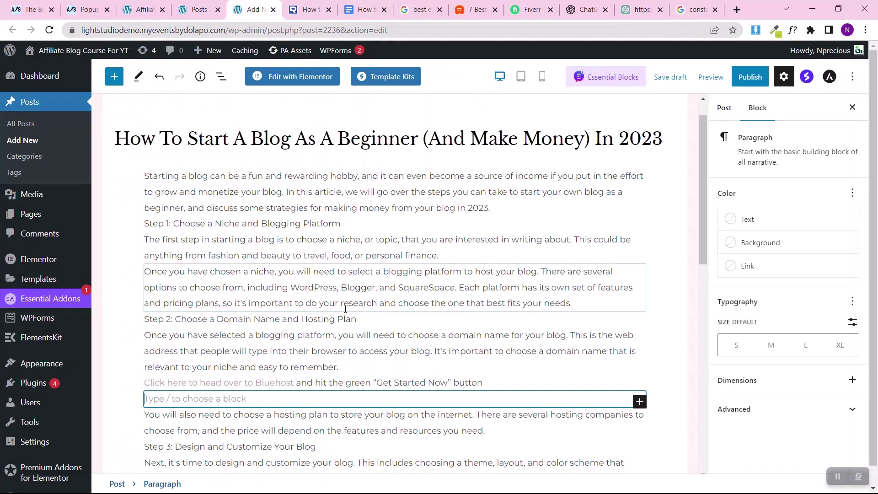
left_click(222, 386)
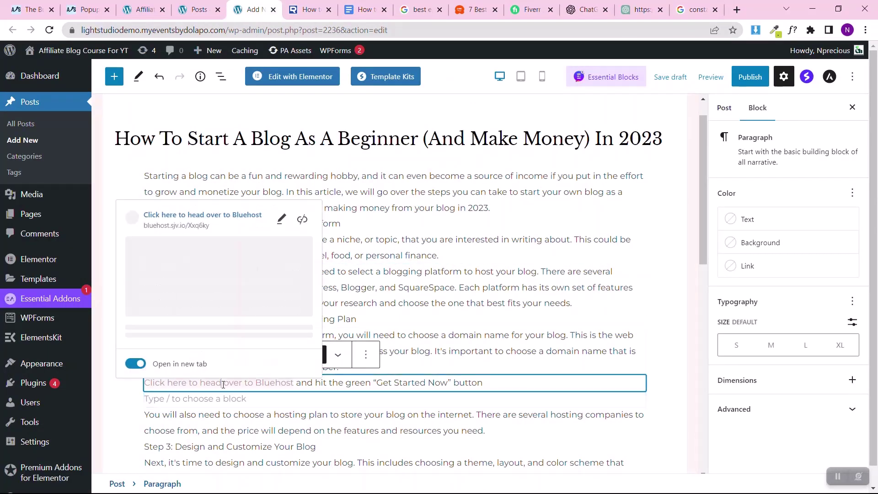
left_click(206, 405)
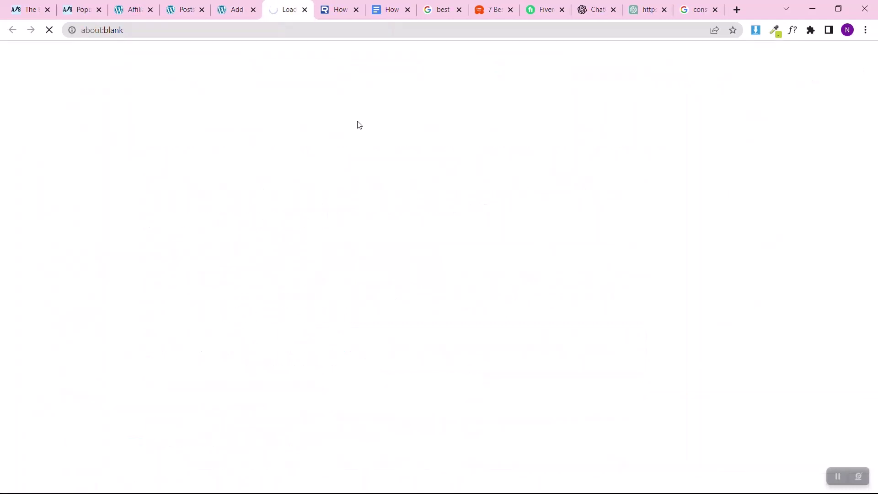
key("ctrl+w")
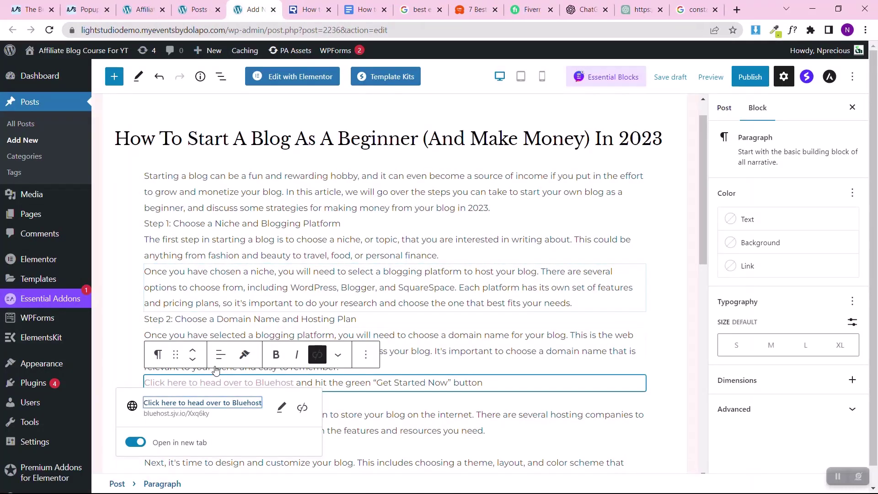
Show the post-level settings and publish the "How to Start a Blog as a beginner" post.
left_click(508, 276)
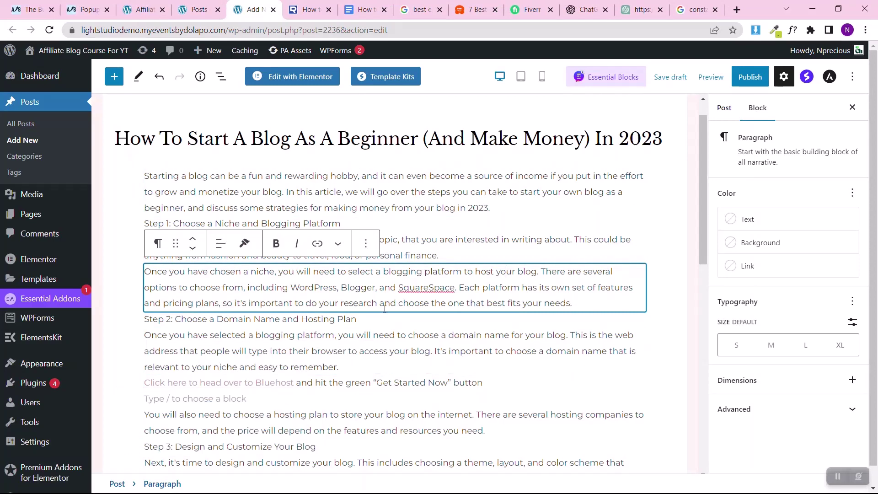
left_click(724, 107)
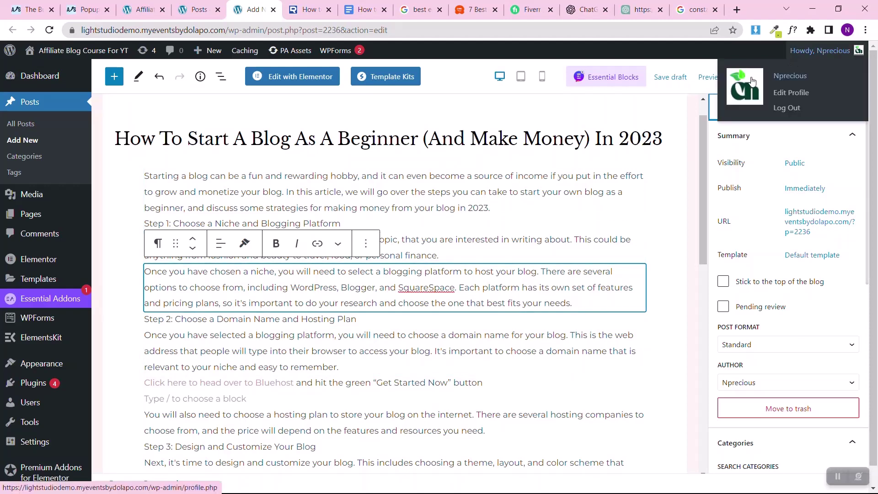
left_click(755, 80)
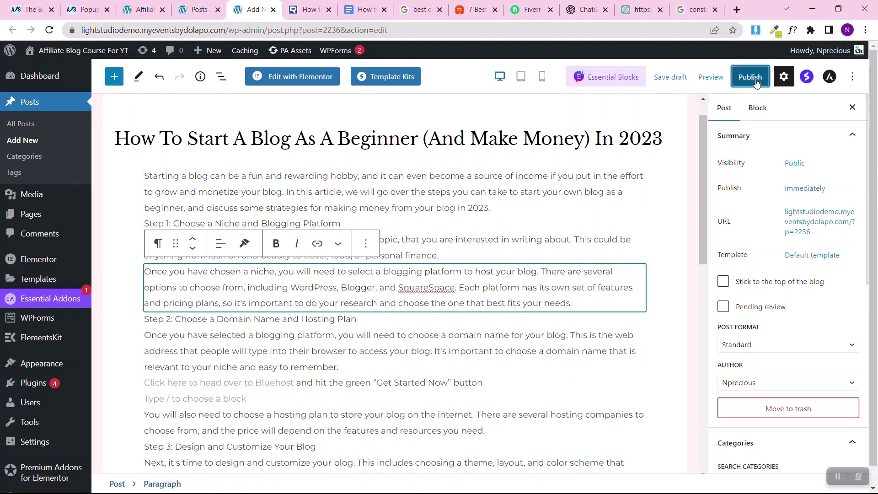
left_click(755, 80)
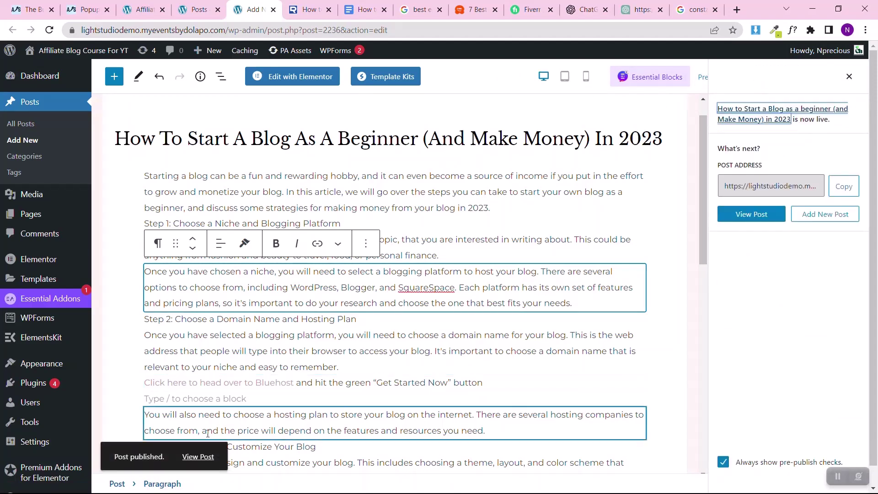
Open the published post in a new browser tab and review its content down to the monetization section.
right_click(198, 458)
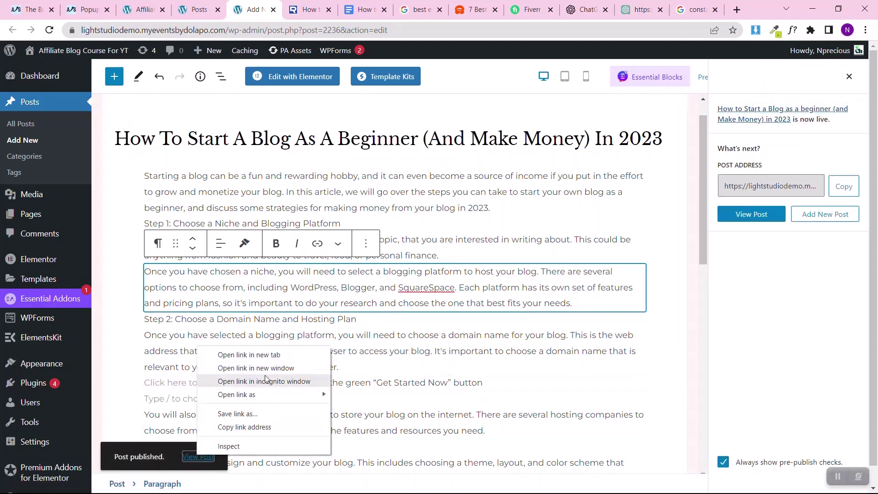
left_click(277, 359)
scroll(202, 309, "down", 5)
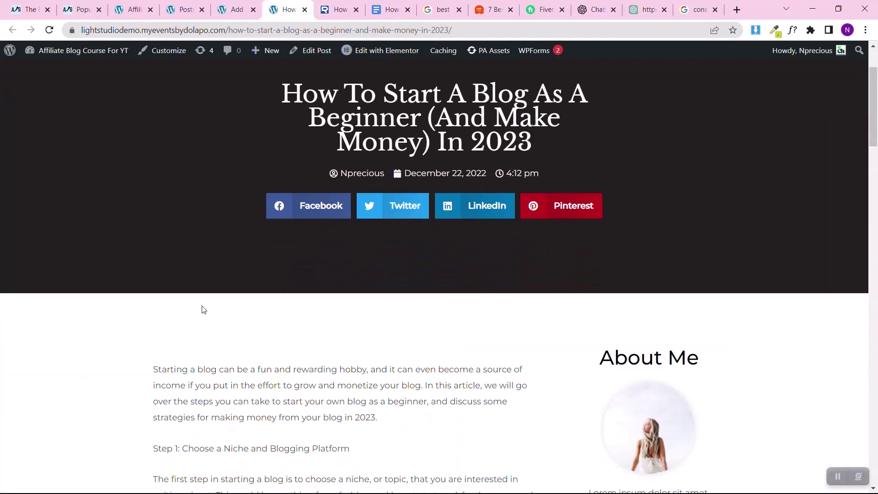
scroll(202, 309, "down", 3)
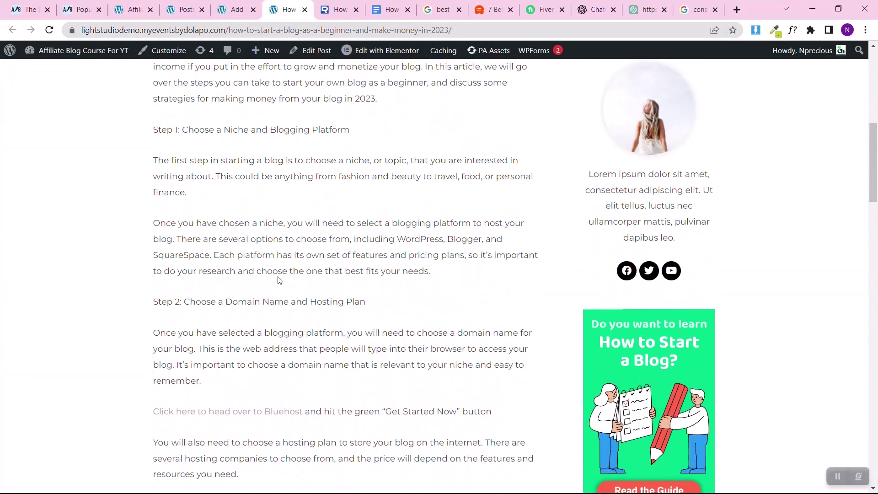
scroll(278, 280, "down", 4)
scroll(278, 280, "down", 8)
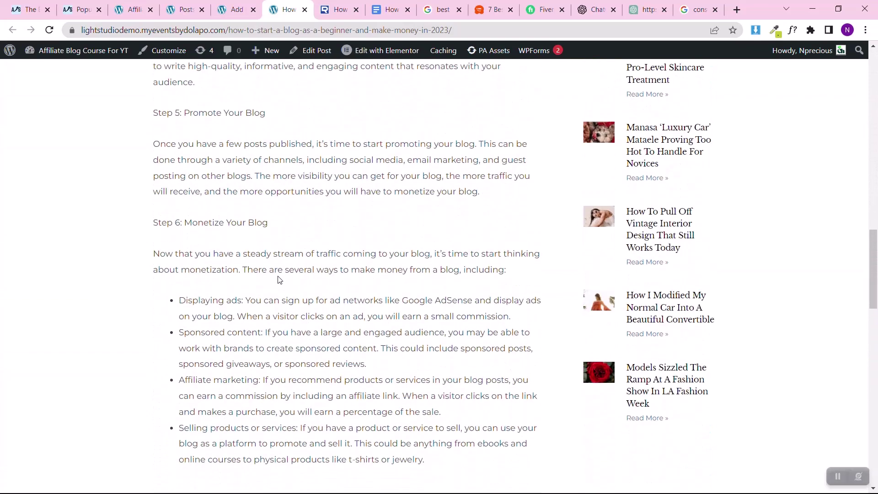
Back in the post editor, assign the post to the Fashion category and open the featured image picker.
left_click(235, 6)
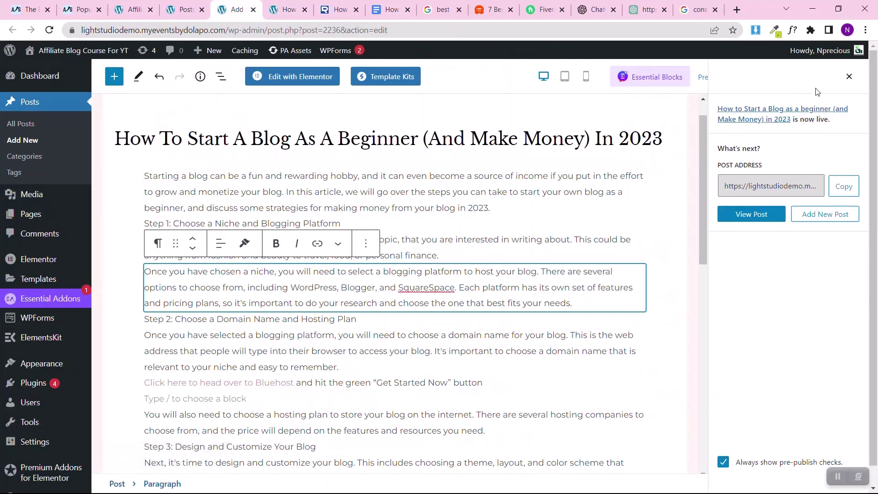
left_click(849, 76)
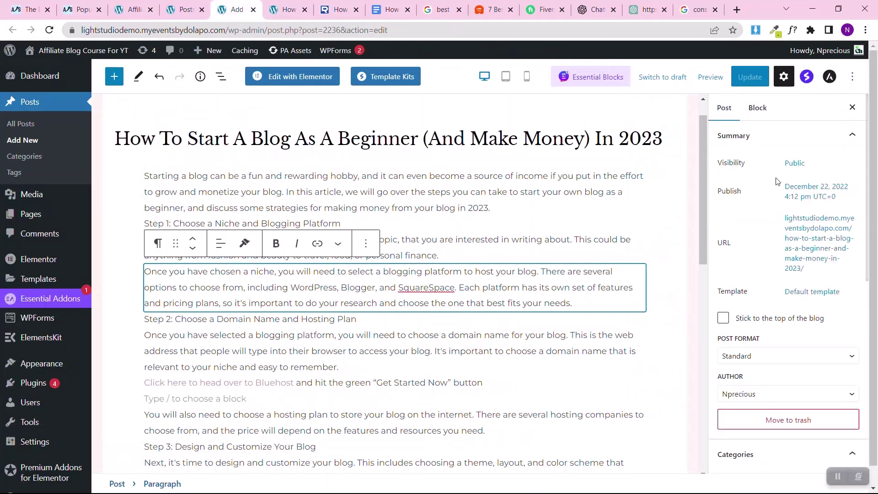
scroll(740, 204, "down", 7)
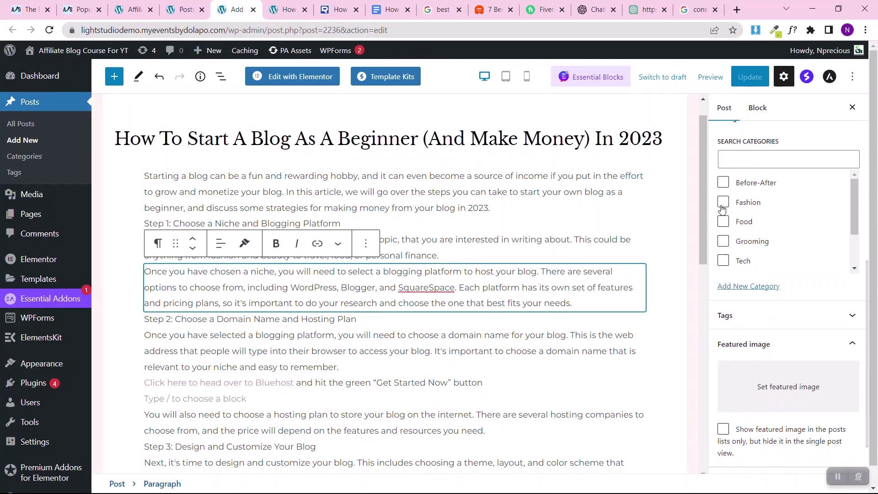
left_click(722, 203)
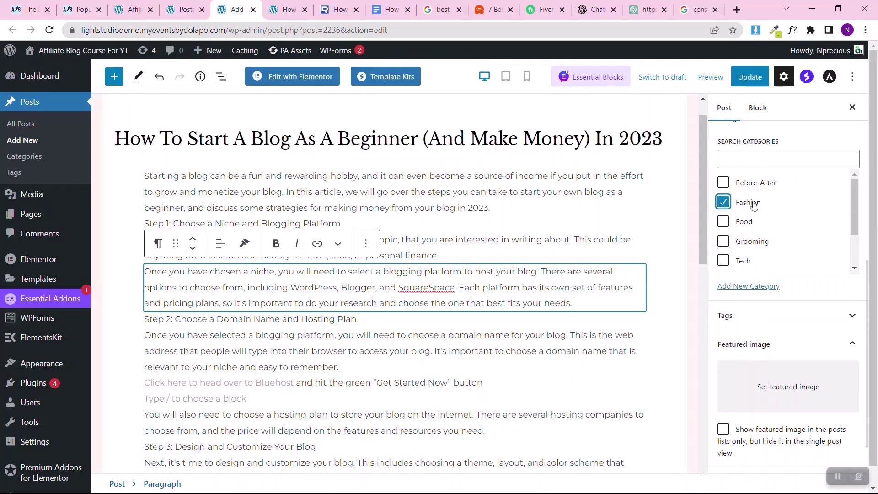
left_click(787, 378)
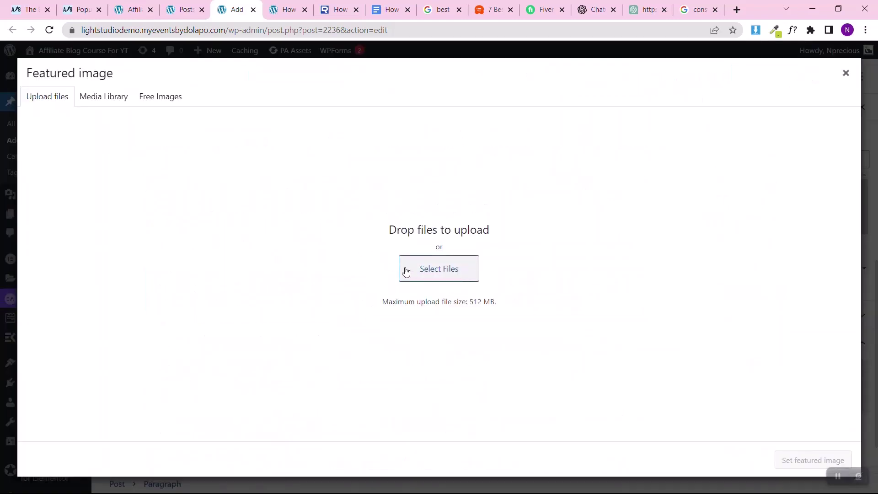
Look through the ryrob.com guide on starting a blog, up to its header, for a suitable featured image.
left_click(338, 7)
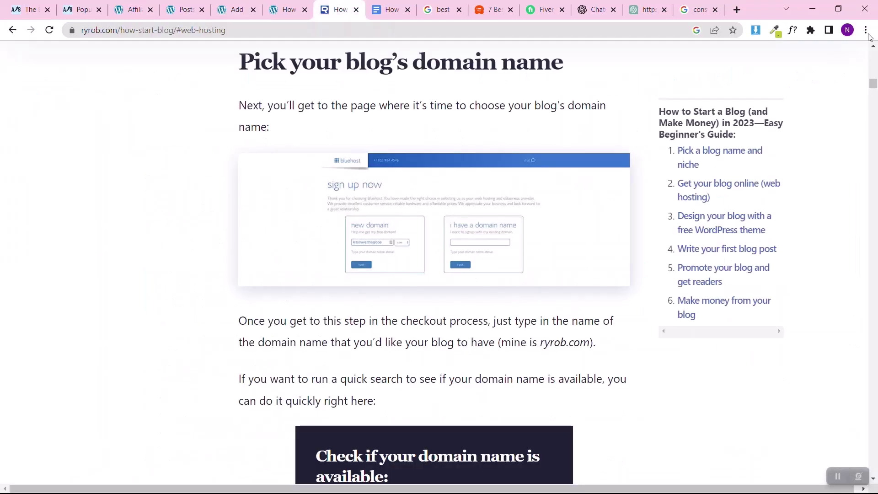
left_click(874, 58)
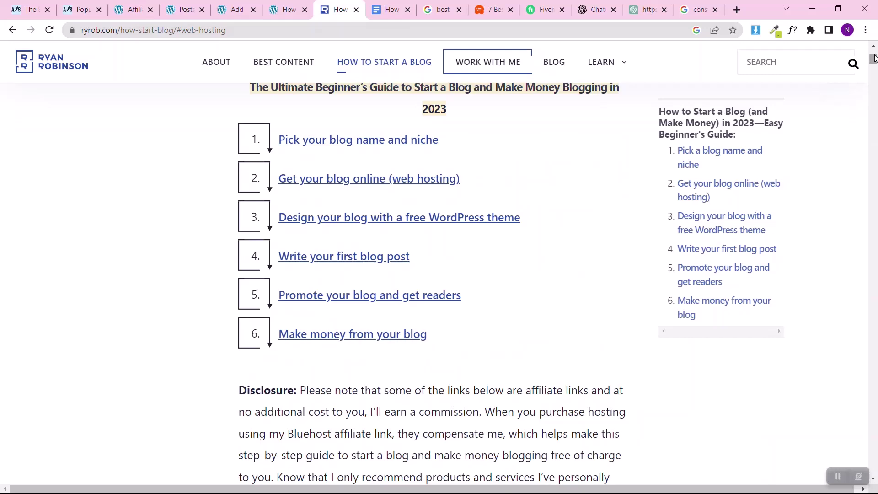
scroll(395, 257, "up", 9)
scroll(395, 257, "up", 1)
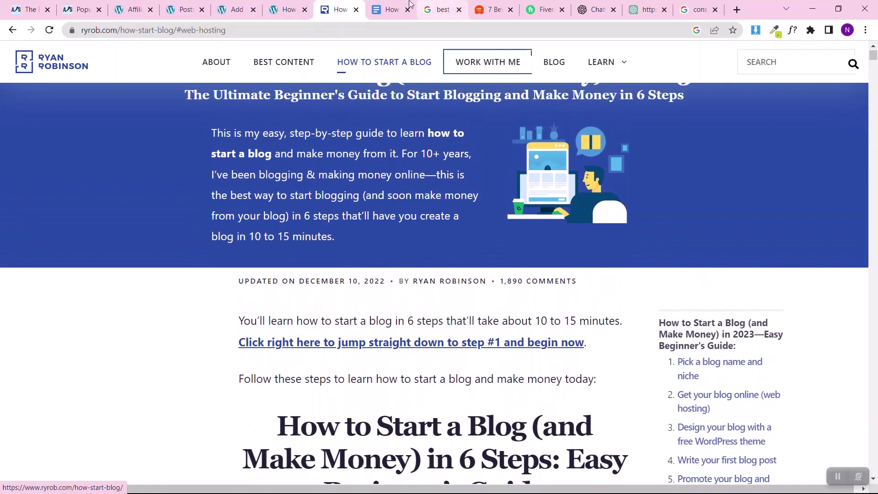
Download the main illustration of WPBeginner's best email marketing services article with the image downloader extension, dismissing the signup popup first.
left_click(491, 10)
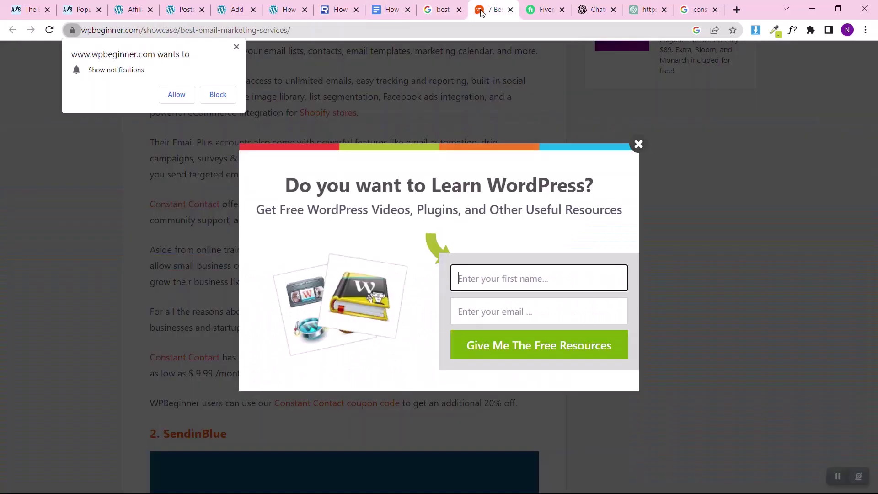
left_click(638, 144)
scroll(472, 181, "up", 12)
scroll(388, 238, "up", 13)
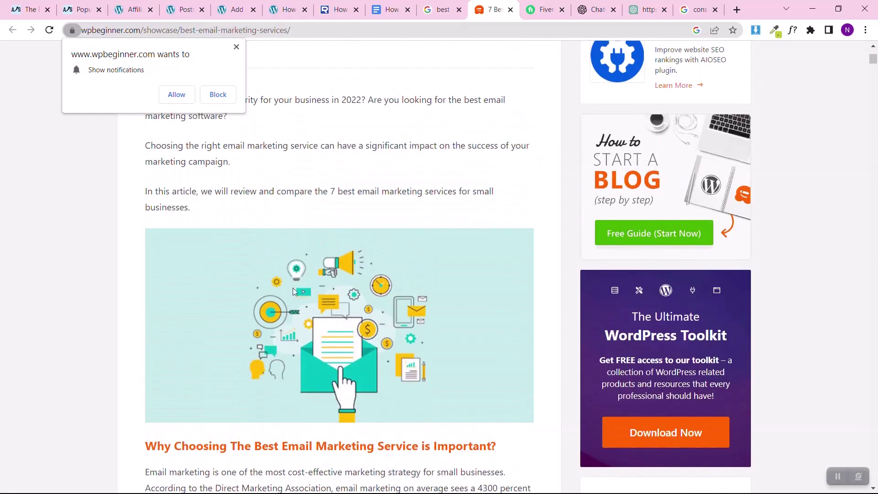
left_click(756, 31)
scroll(676, 294, "down", 3)
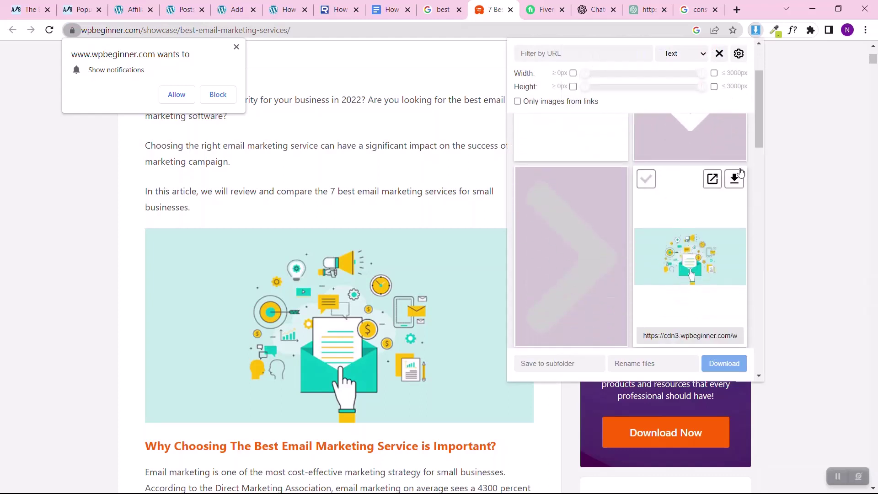
left_click(734, 178)
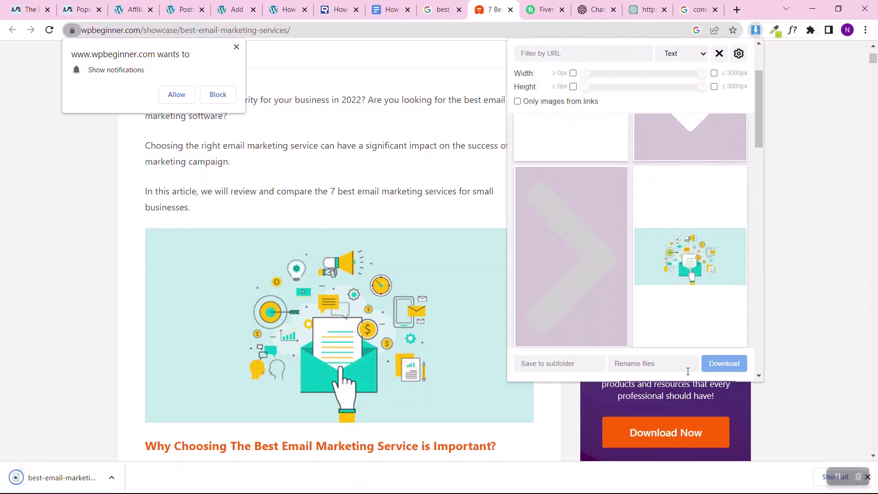
Upload best-email-marketing-services-compared.jpg as the post's featured image and update the post.
left_click(230, 7)
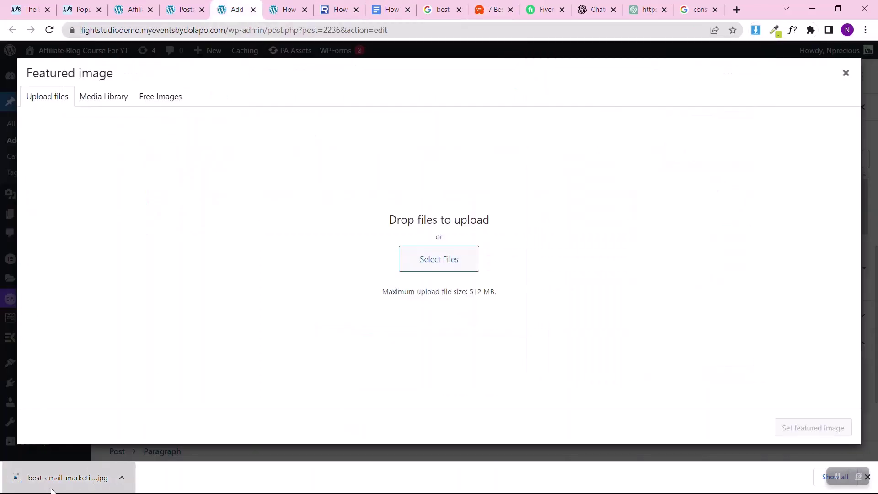
left_click_drag(52, 490, 251, 247)
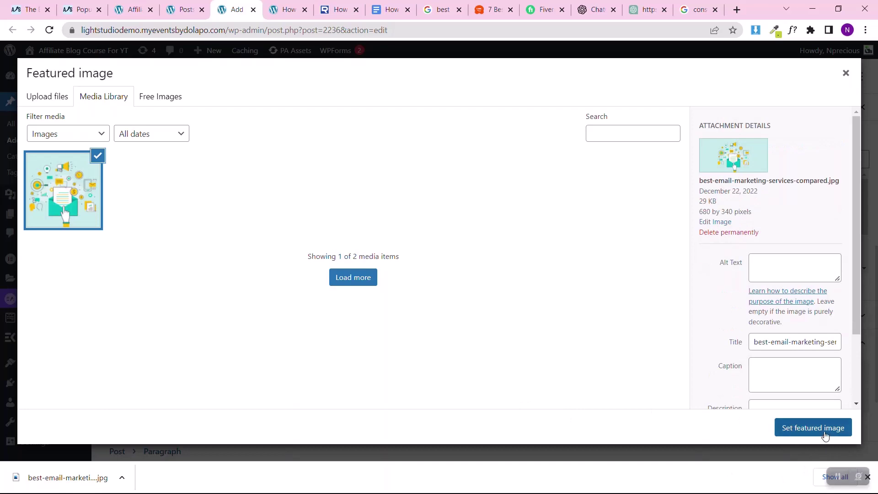
left_click(813, 428)
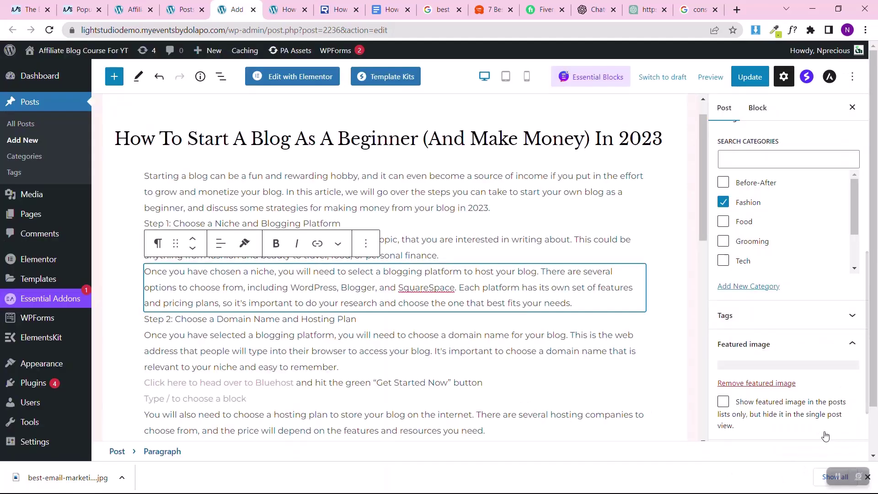
left_click(742, 78)
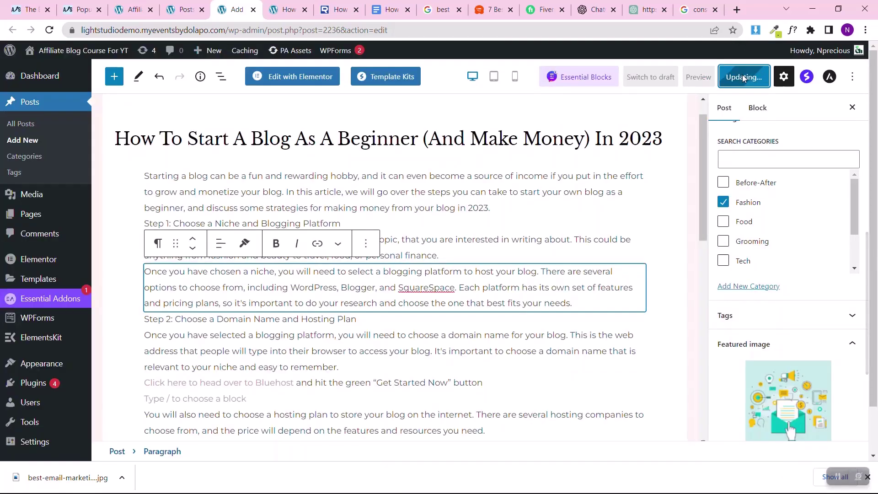
Reload the live post, review its featured image, Bluehost link and text, and switch to the YouTube video page.
left_click(280, 7)
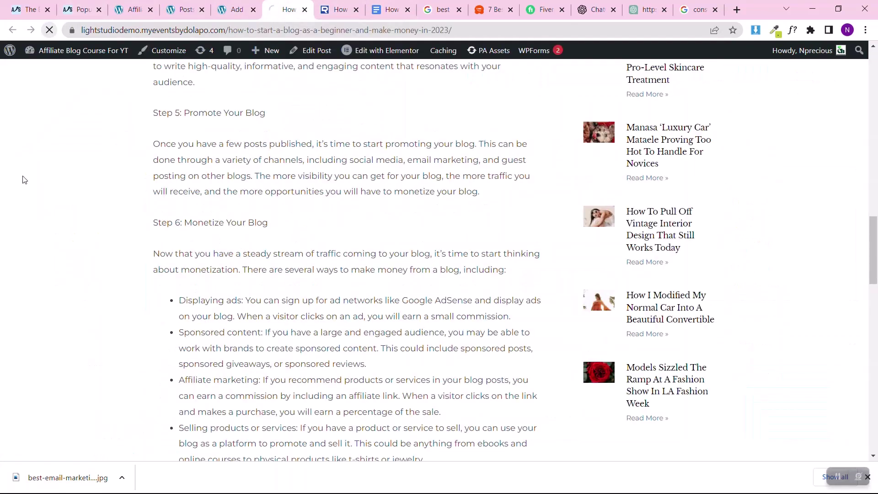
scroll(295, 268, "down", 8)
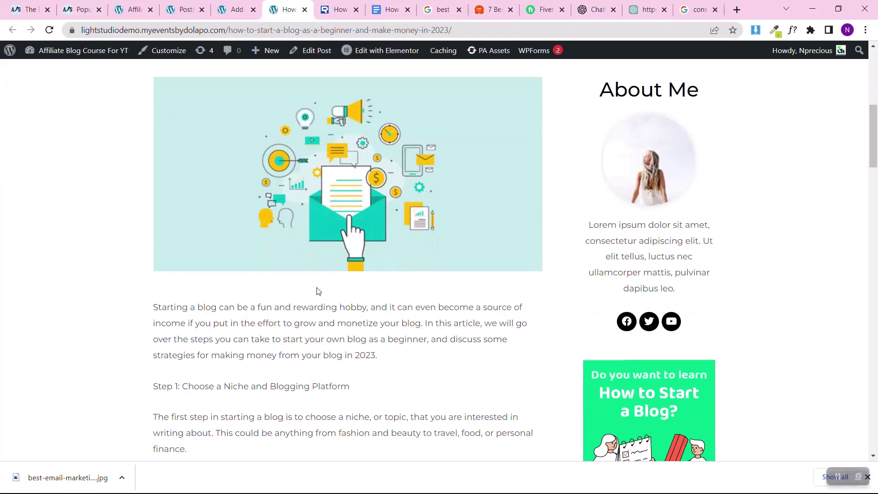
scroll(30, 339, "down", 2)
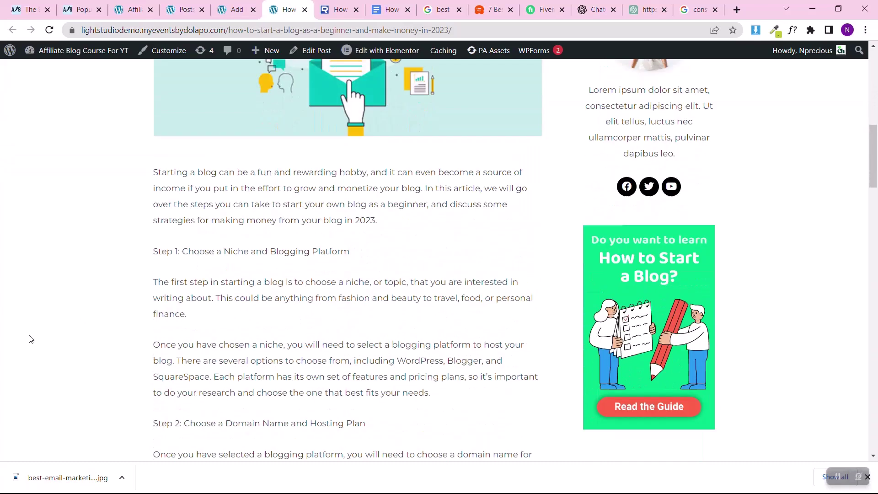
scroll(342, 310, "down", 3)
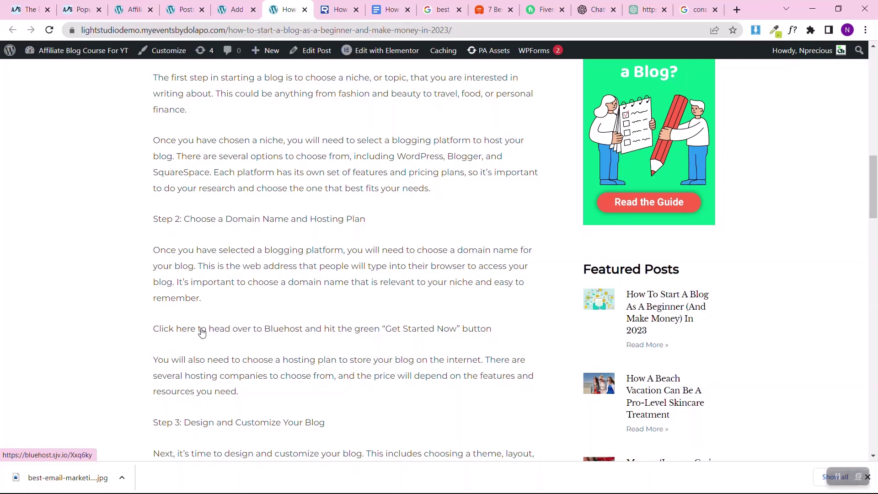
scroll(99, 328, "down", 12)
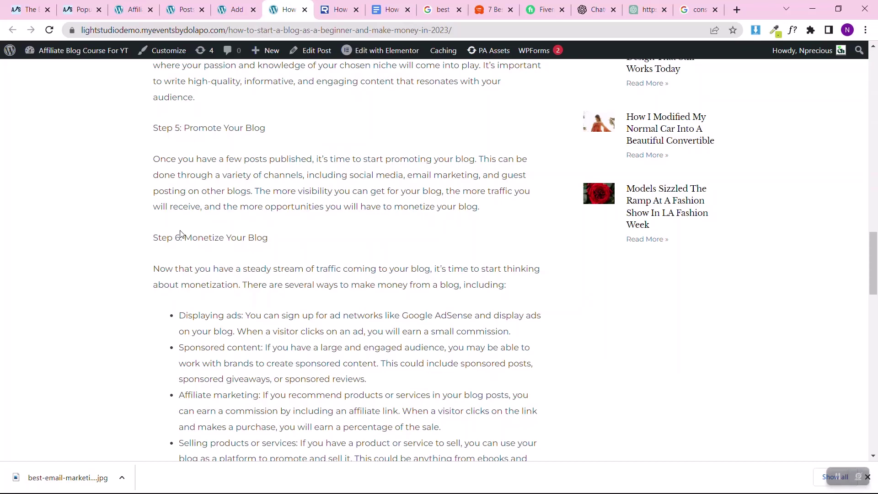
key("alt+Tab")
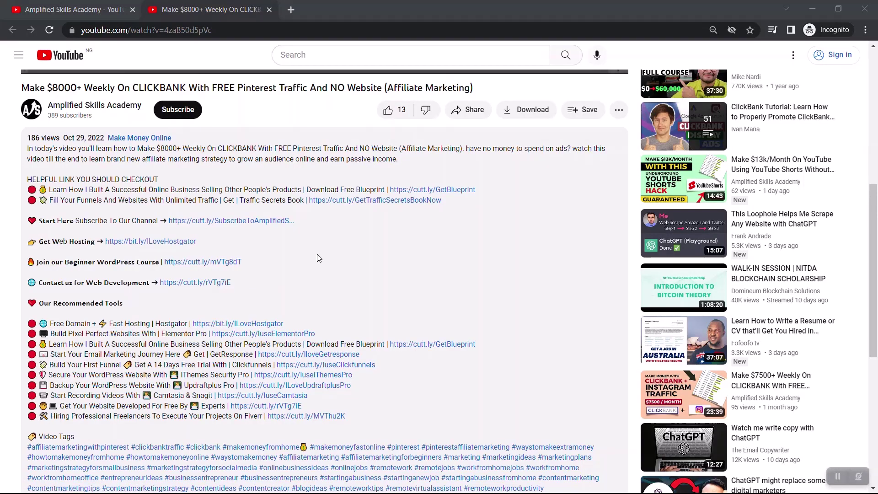